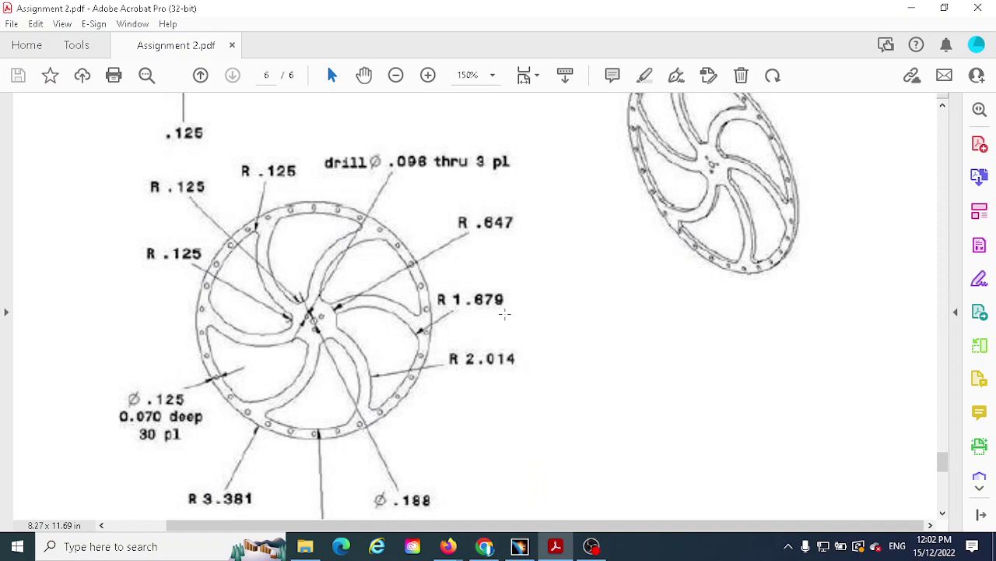
# Examine the Q8 Model 8 drawing in Assignment 2.pdf, including its thickness, radii, spoke cutouts and hole callouts.
pyautogui.scroll(5, 510, 323)
pyautogui.scroll(-5, 537, 329)
pyautogui.scroll(3, 534, 336)
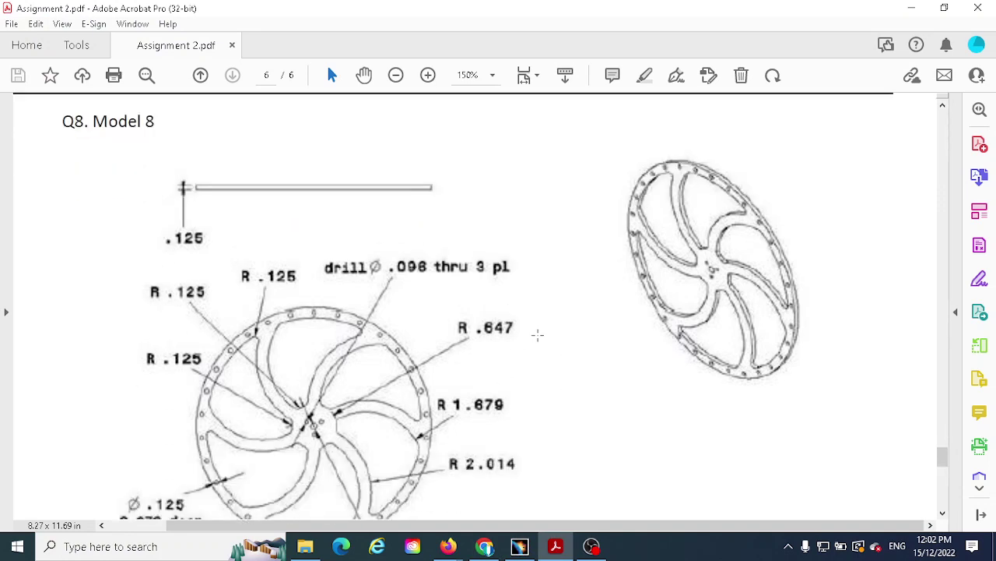
pyautogui.scroll(-3, 539, 336)
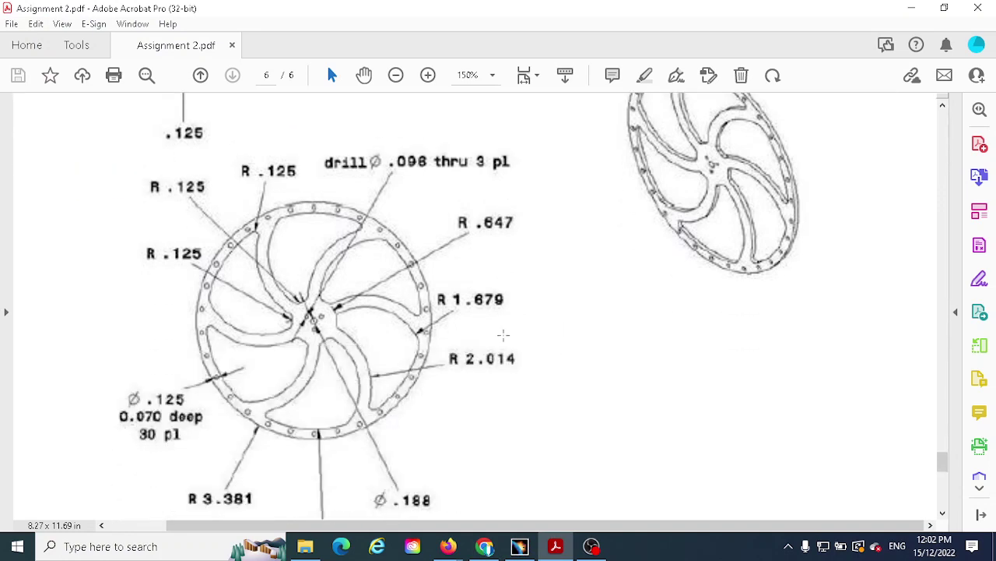
pyautogui.scroll(-5, 507, 331)
pyautogui.scroll(4, 529, 331)
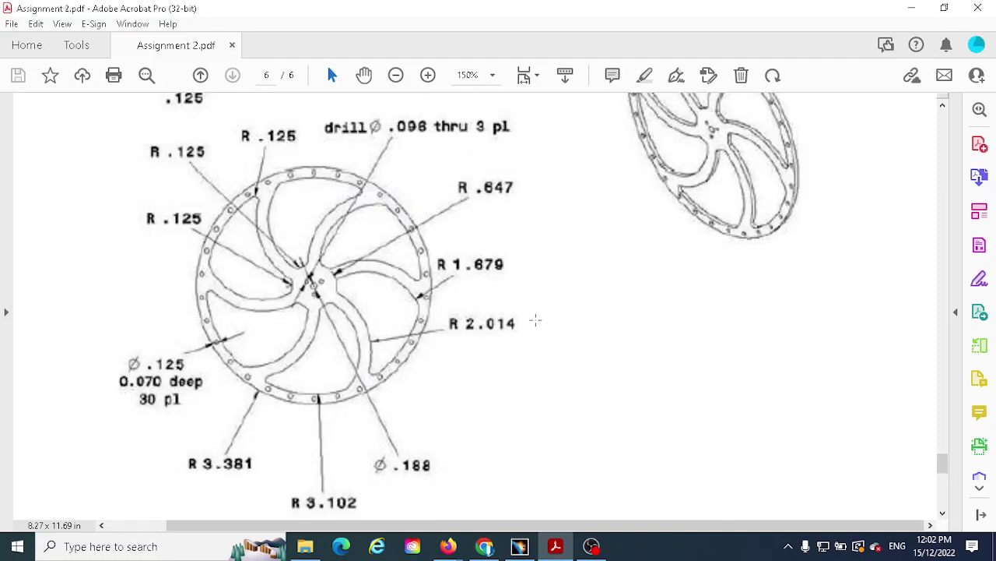
pyautogui.scroll(6, 536, 319)
pyautogui.scroll(-4, 556, 333)
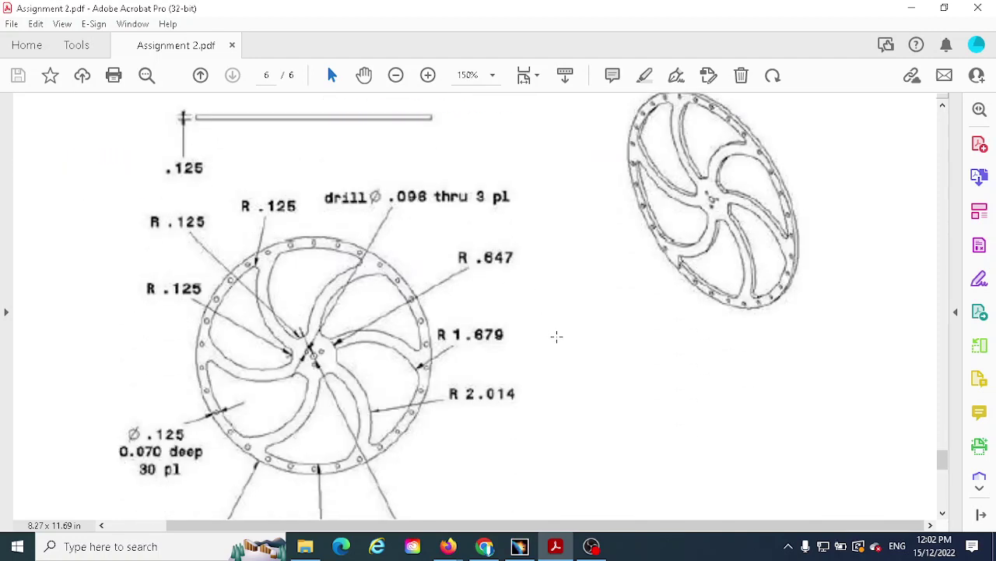
pyautogui.scroll(3, 556, 334)
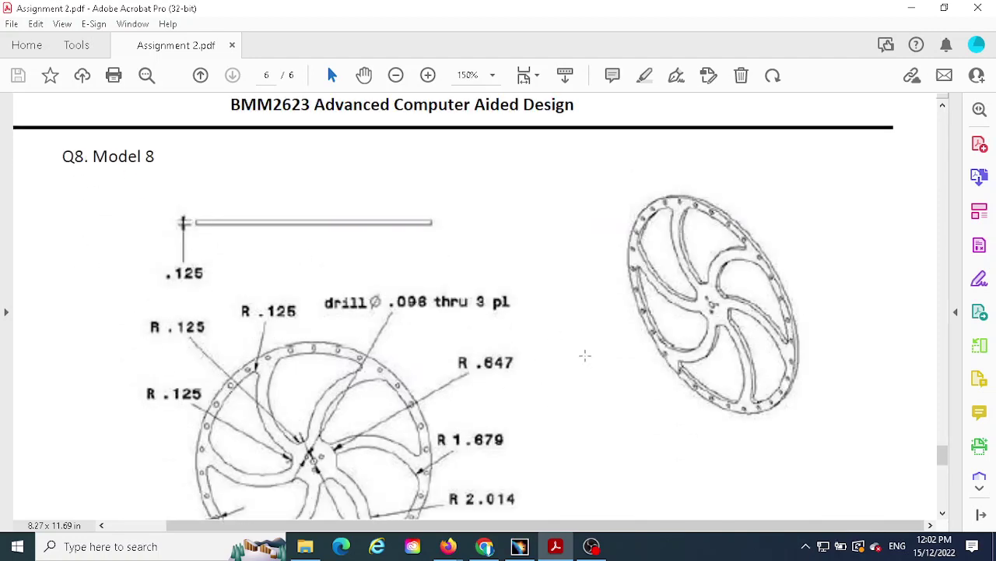
pyautogui.scroll(-2, 537, 325)
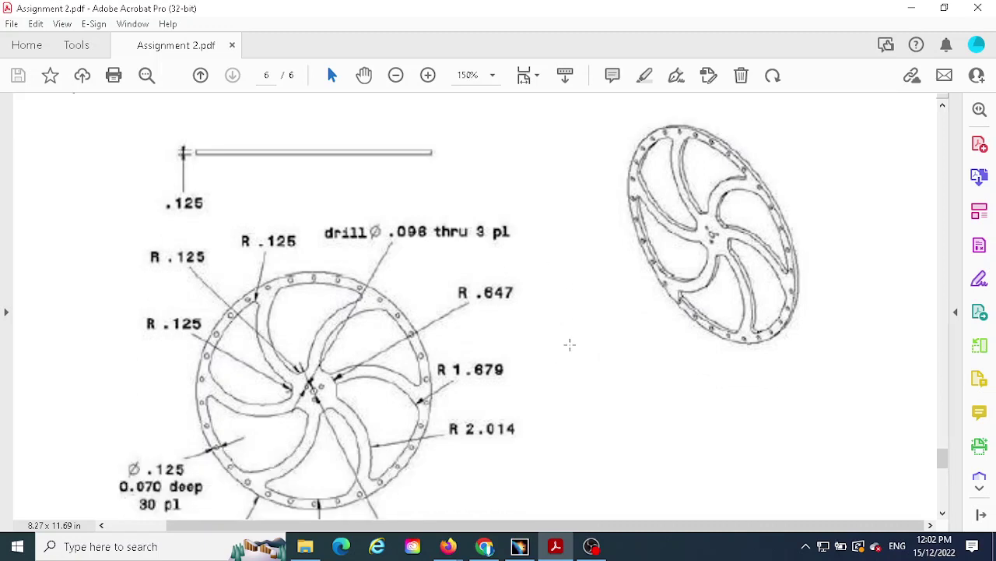
pyautogui.scroll(-5, 571, 352)
pyautogui.scroll(3, 571, 352)
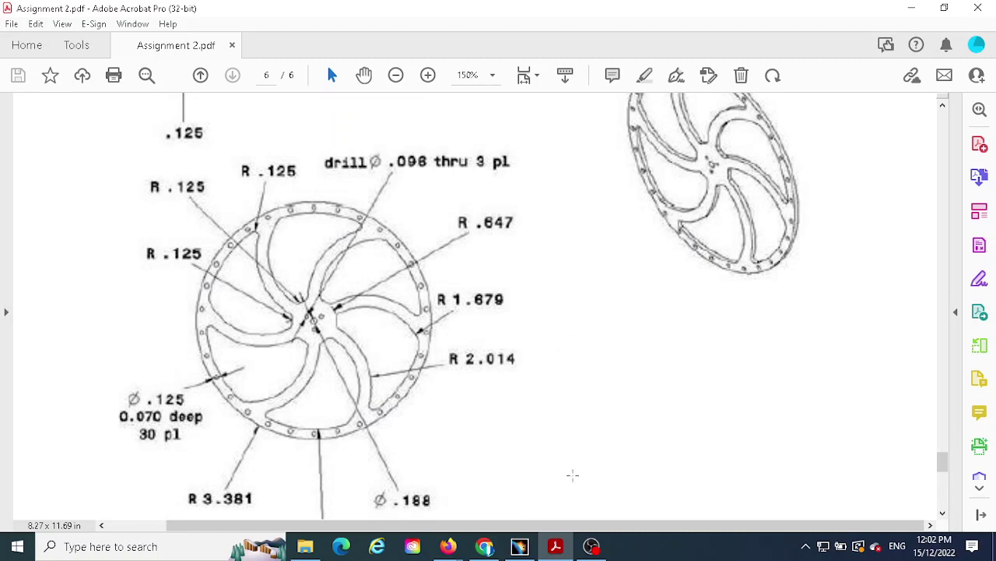
pyautogui.click(395, 74)
pyautogui.scroll(2, 635, 311)
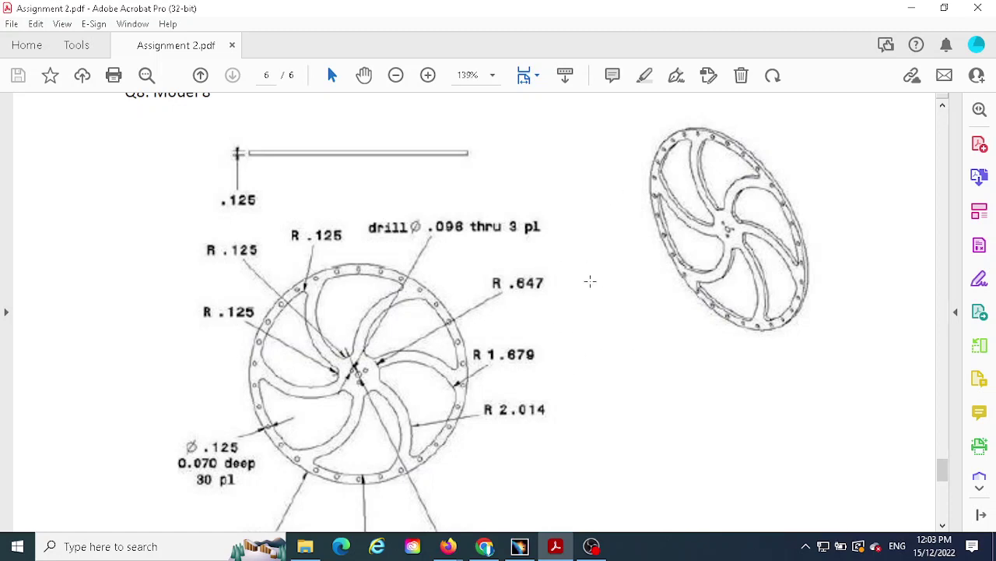
pyautogui.scroll(-3, 592, 301)
pyautogui.scroll(2, 581, 334)
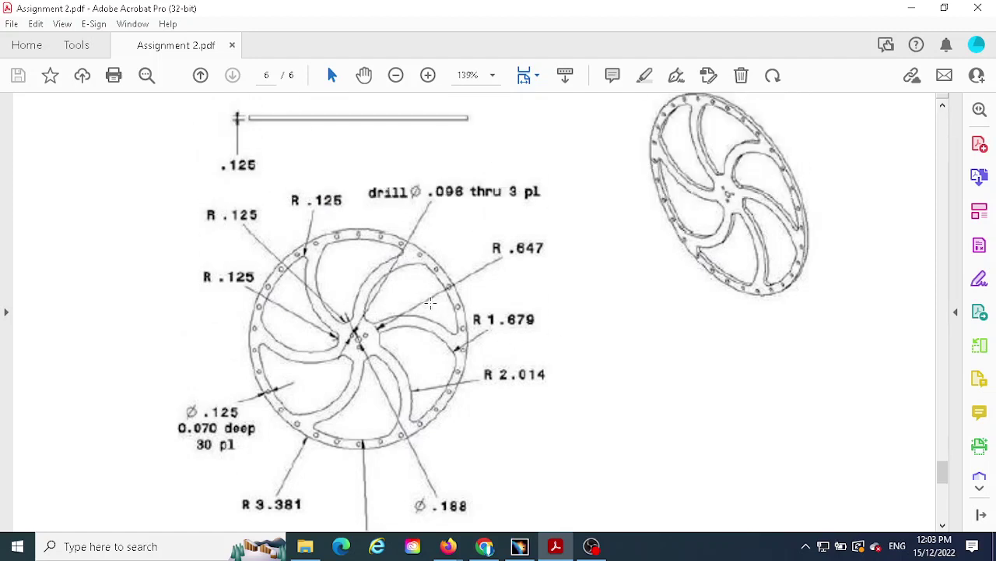
pyautogui.scroll(3, 430, 303)
pyautogui.scroll(-6, 436, 306)
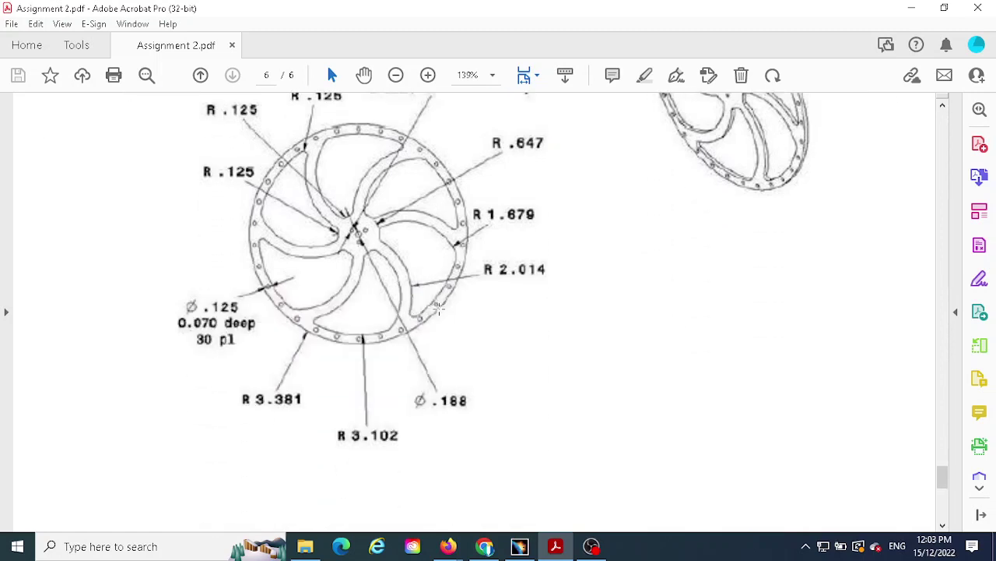
pyautogui.scroll(4, 438, 309)
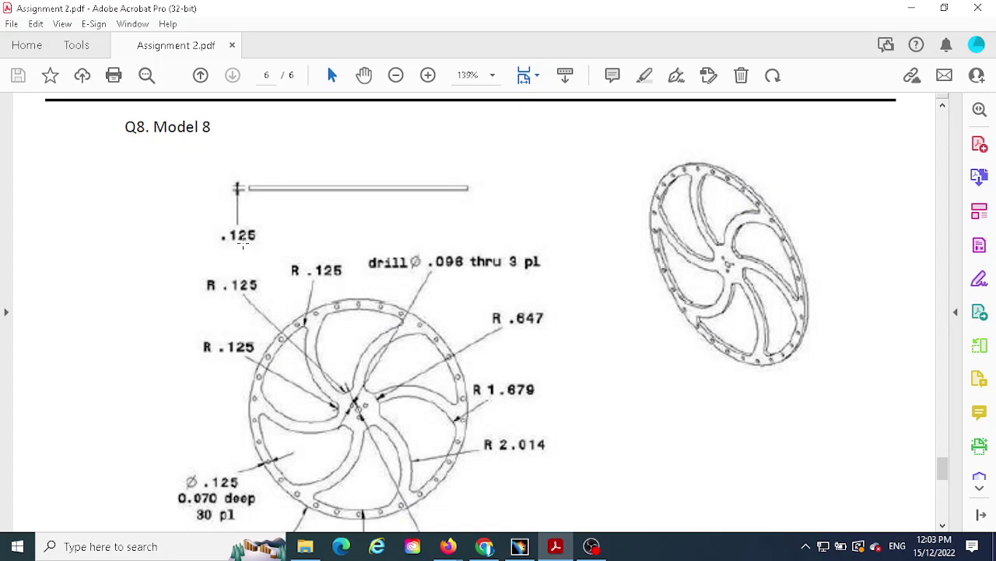
pyautogui.scroll(-3, 400, 250)
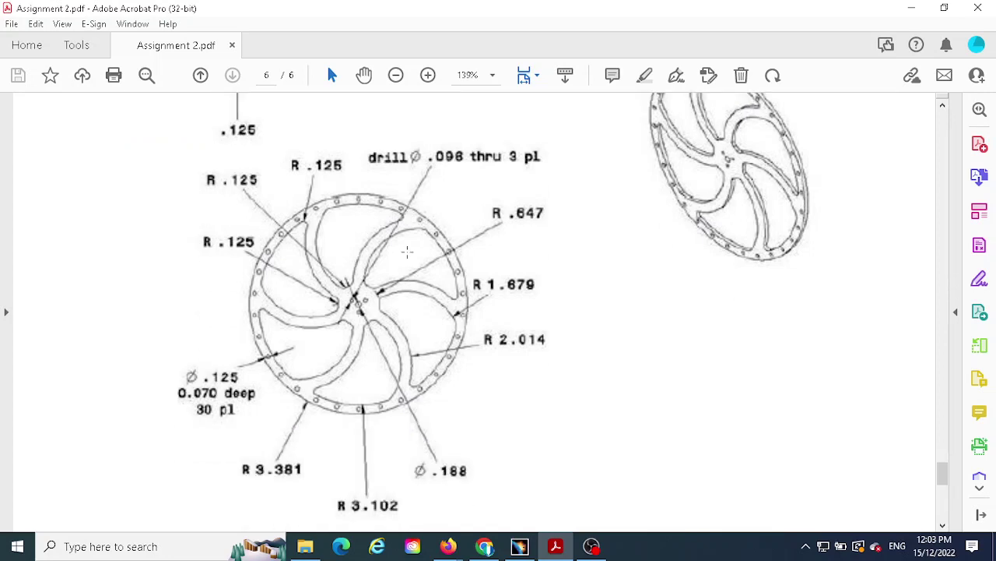
pyautogui.scroll(2, 433, 265)
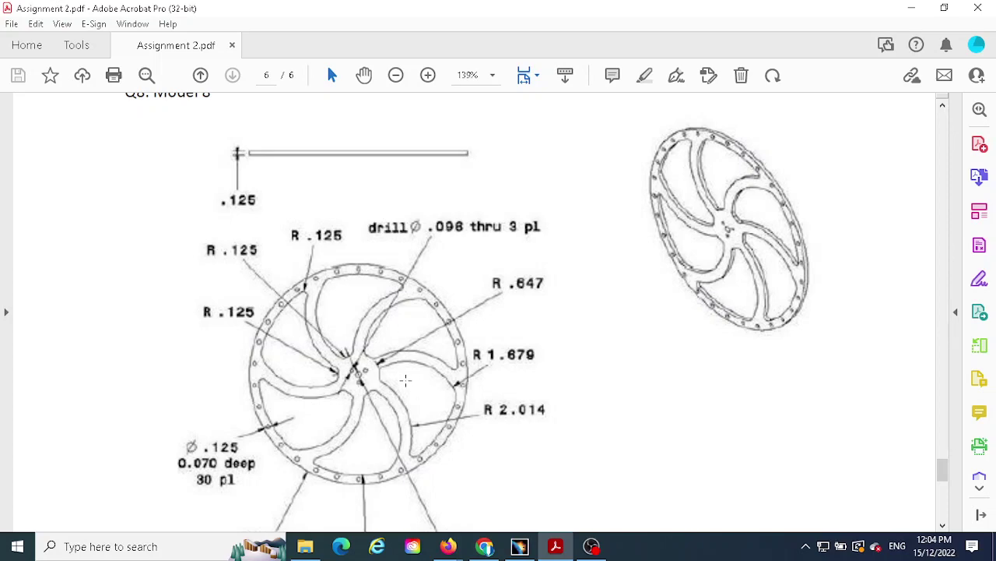
# Switch to CATIA V5 and create a new Part Design part named Plate.
pyautogui.click(520, 549)
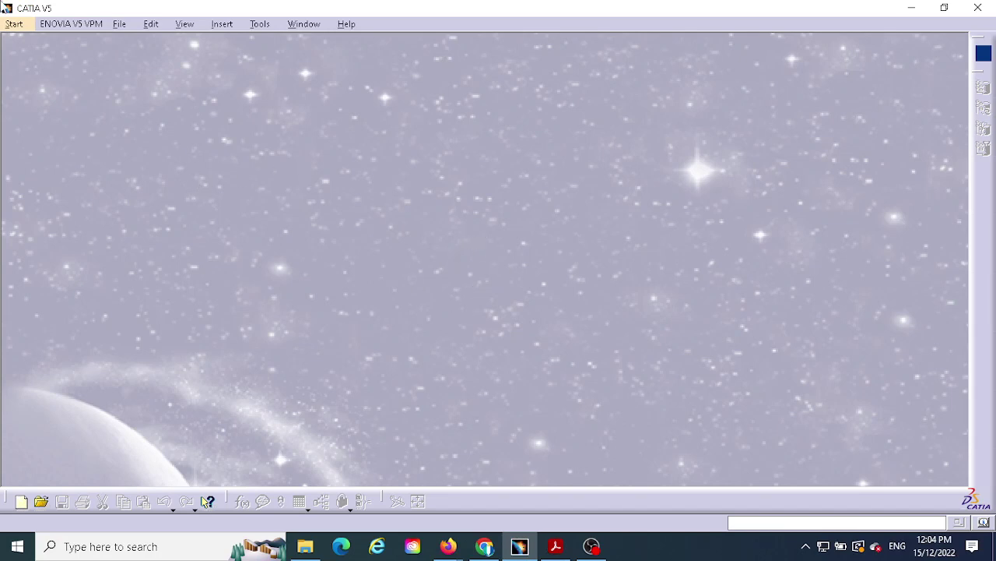
pyautogui.click(15, 25)
pyautogui.moveTo(66, 66)
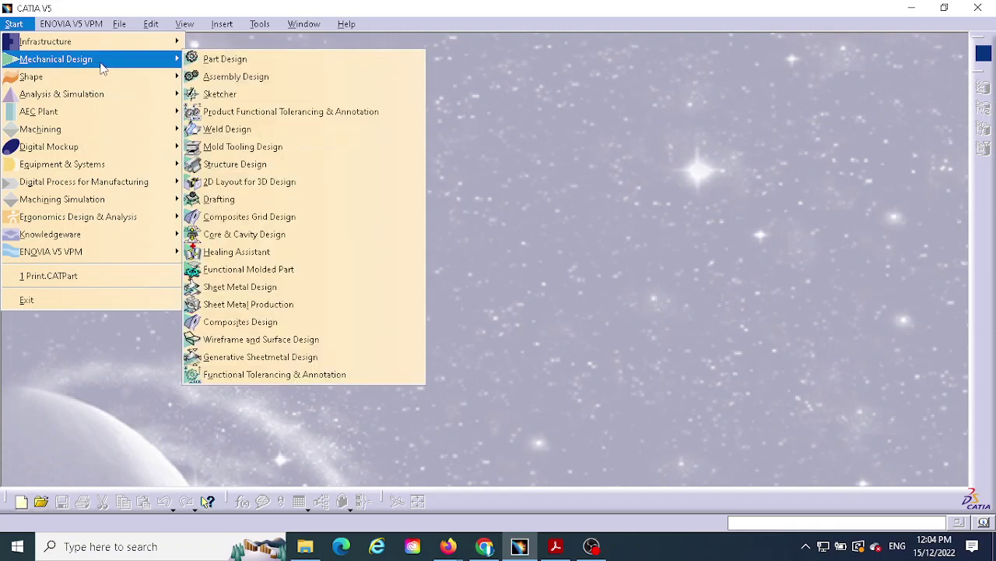
pyautogui.click(211, 60)
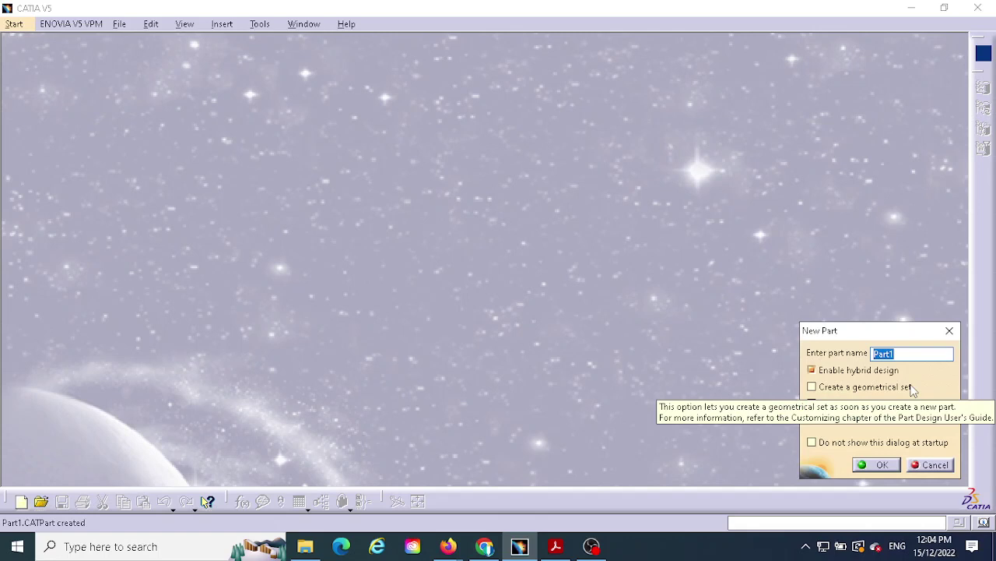
pyautogui.write('Plat')
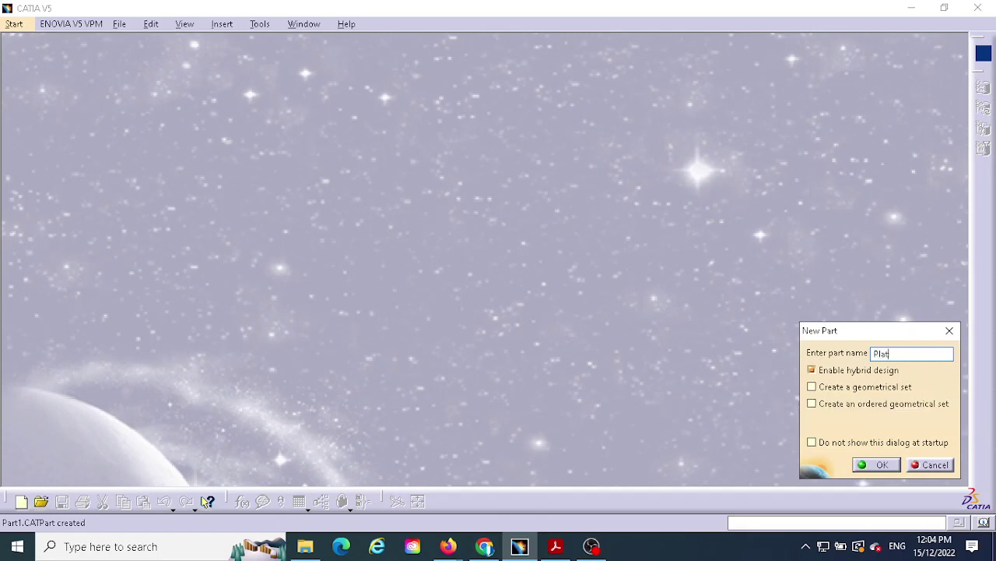
pyautogui.write('e')
pyautogui.click(879, 465)
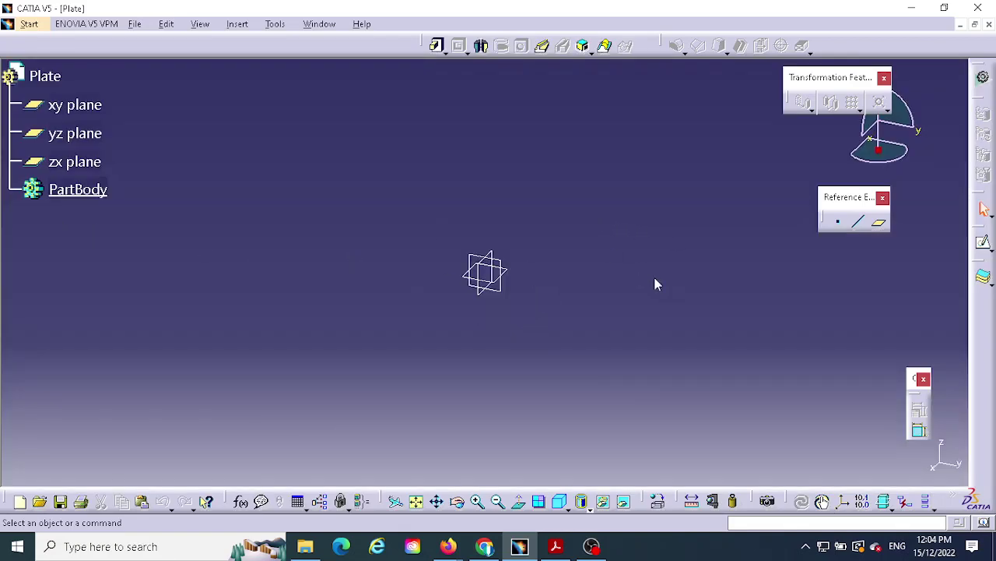
# Sketch a circle about 2.9 in in radius centred on the origin of the xy plane, consulting the PDF drawing for the rim radius.
pyautogui.click(75, 104)
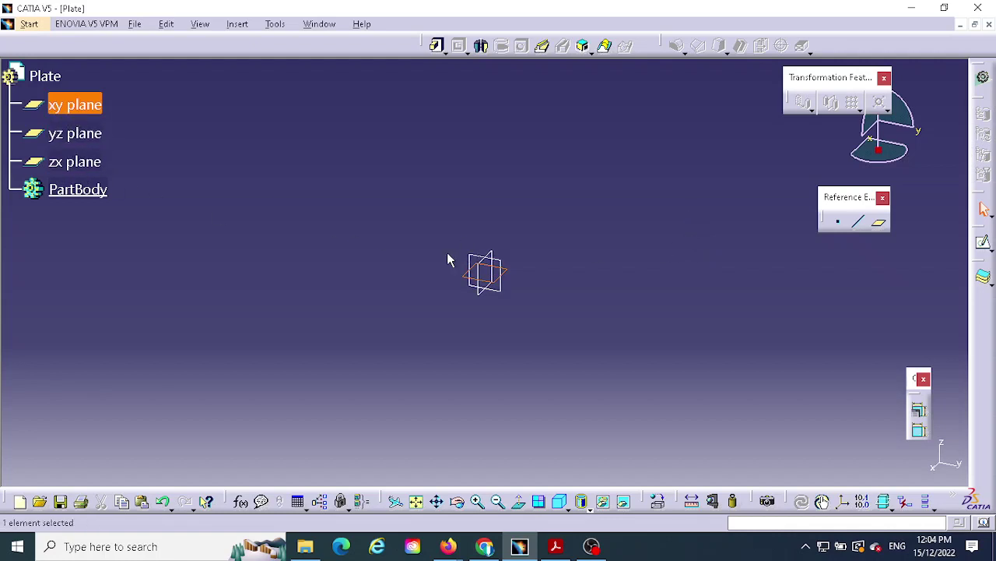
pyautogui.click(984, 246)
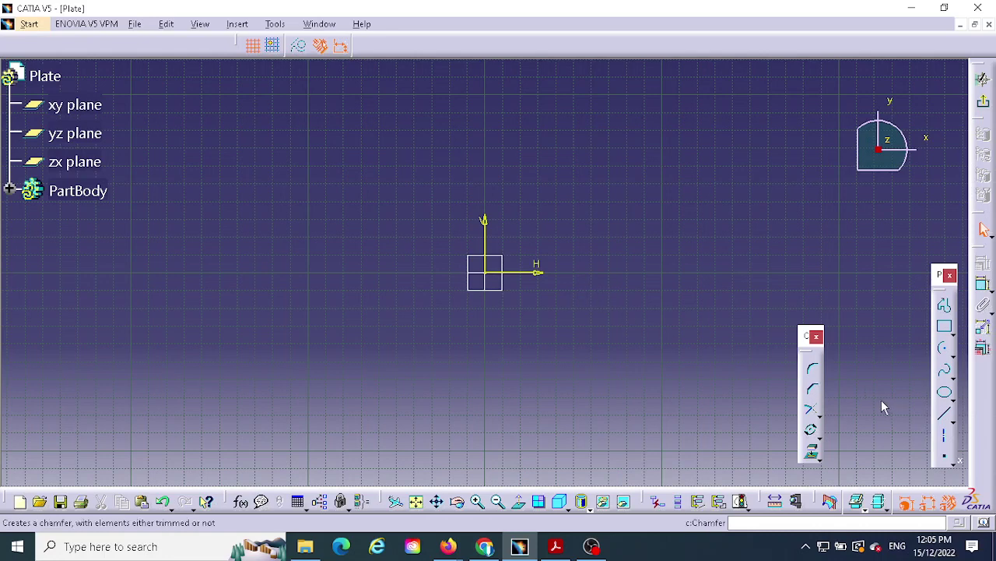
pyautogui.click(953, 356)
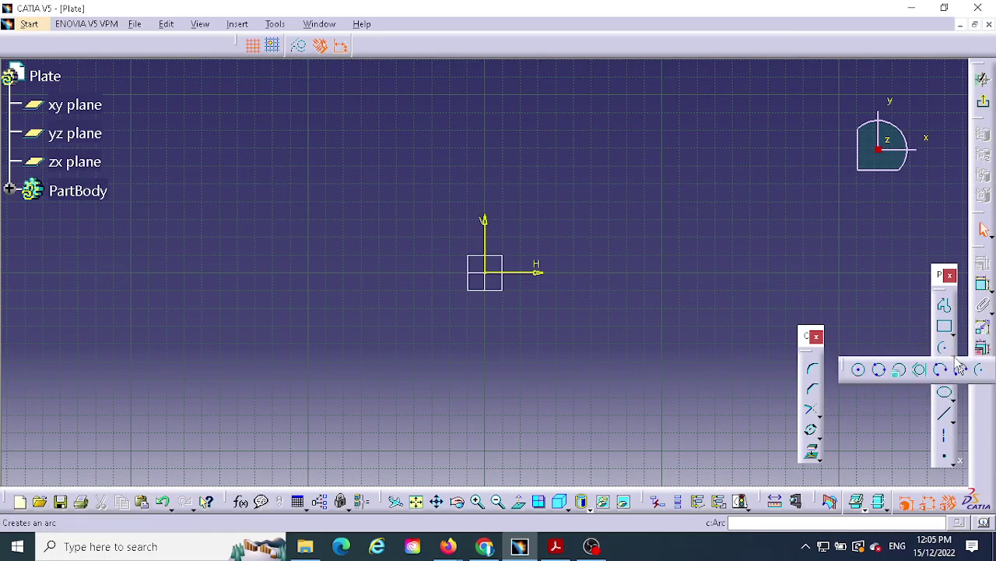
pyautogui.click(861, 371)
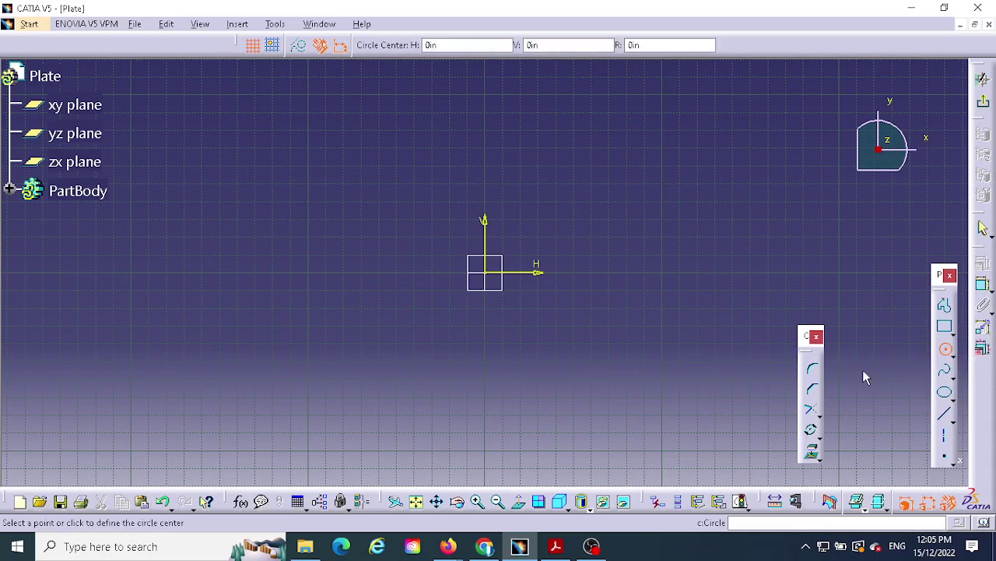
pyautogui.click(484, 272)
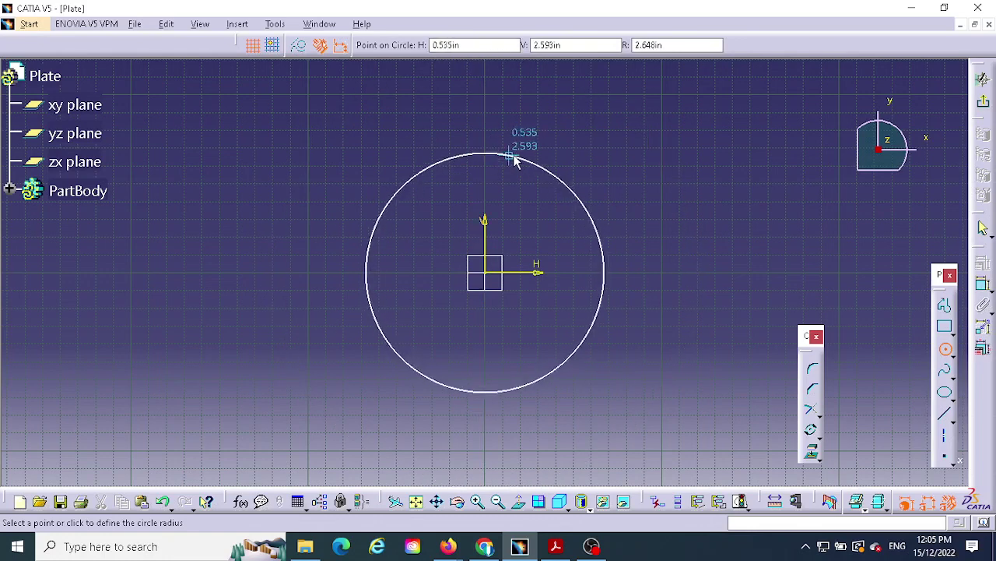
pyautogui.click(555, 546)
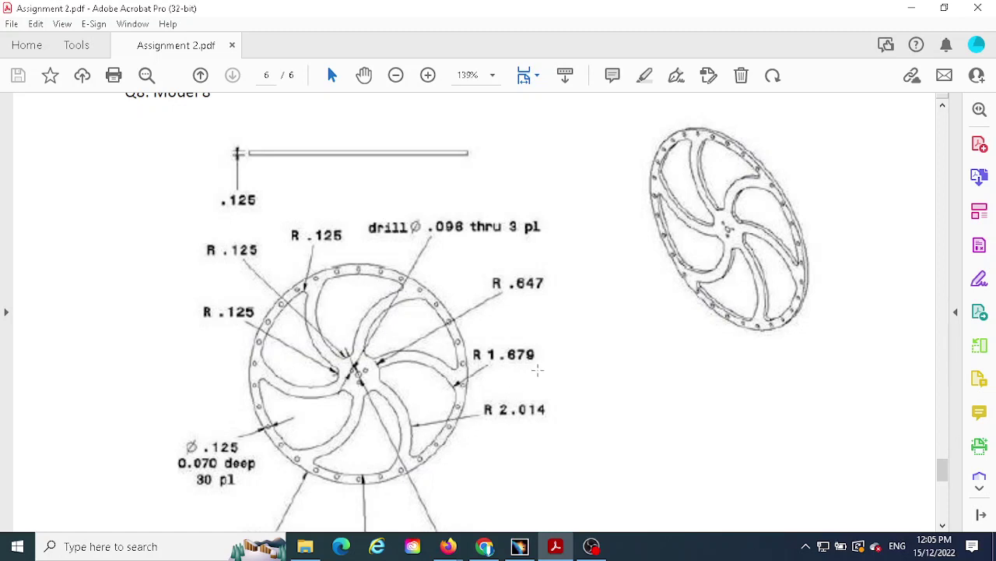
pyautogui.scroll(-3, 505, 380)
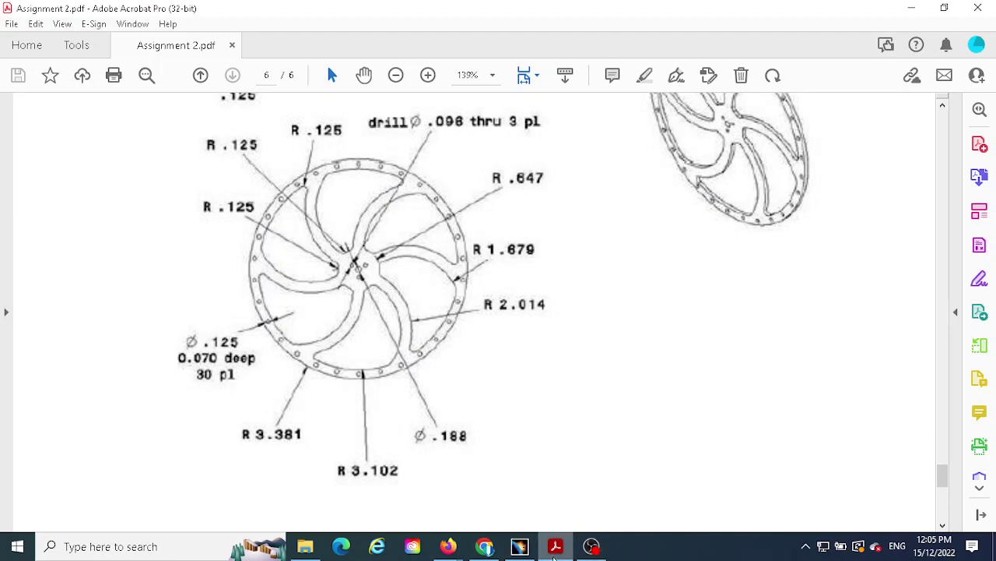
pyautogui.click(519, 545)
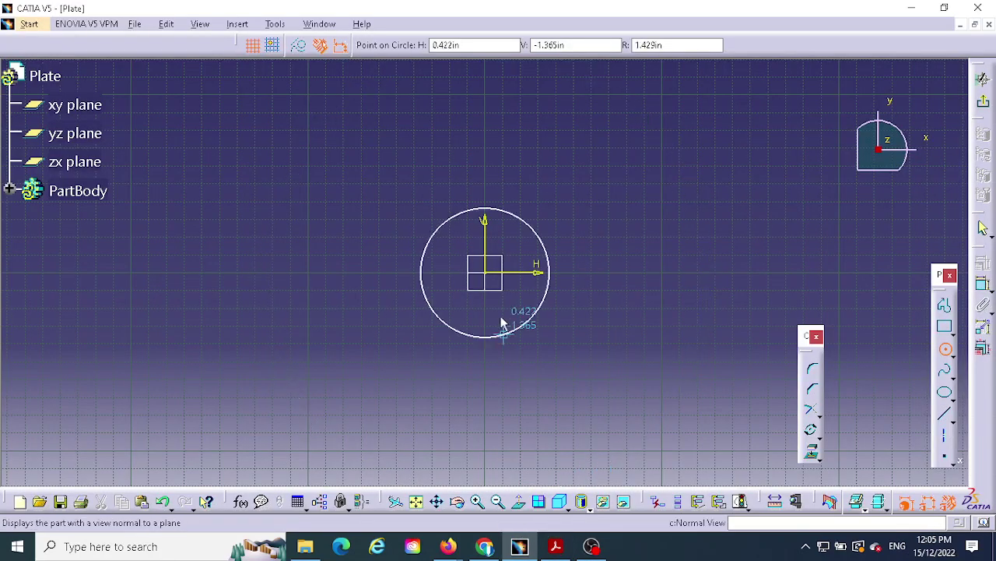
pyautogui.click(603, 221)
# Add a radius constraint to the circle and set it to 3.381 in, the outer rim radius given in the PDF drawing.
pyautogui.click(985, 285)
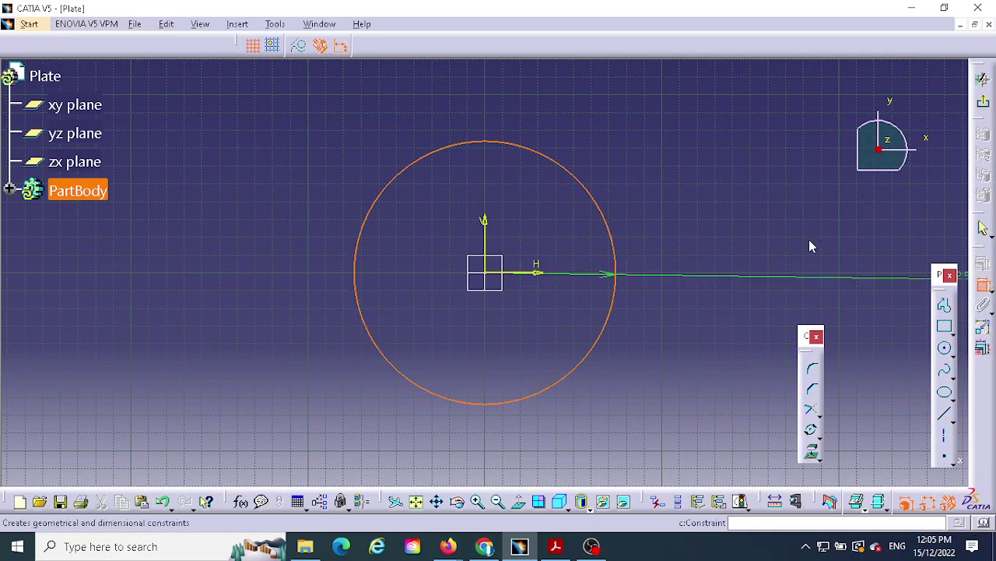
pyautogui.click(638, 175)
pyautogui.doubleClick(636, 174)
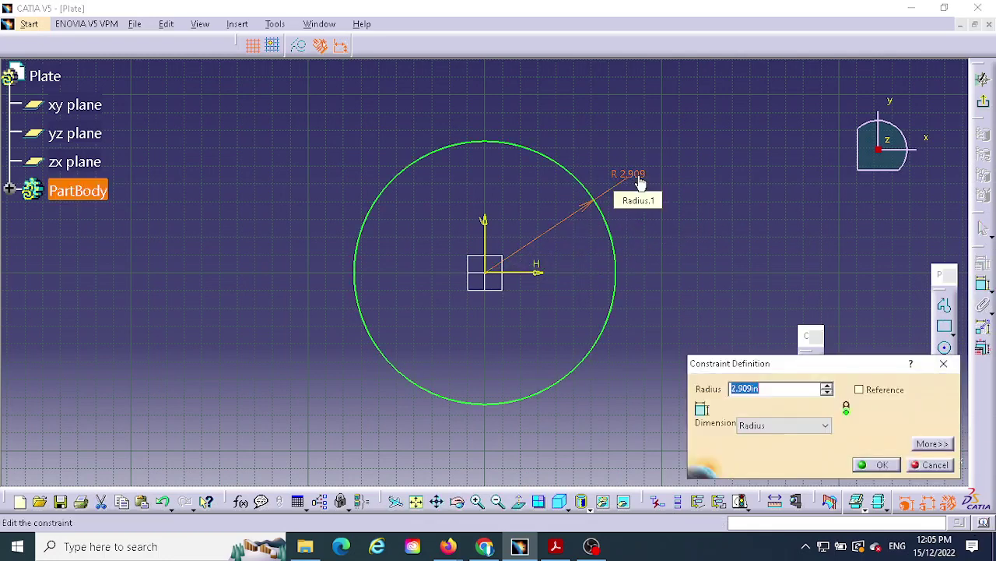
pyautogui.click(557, 548)
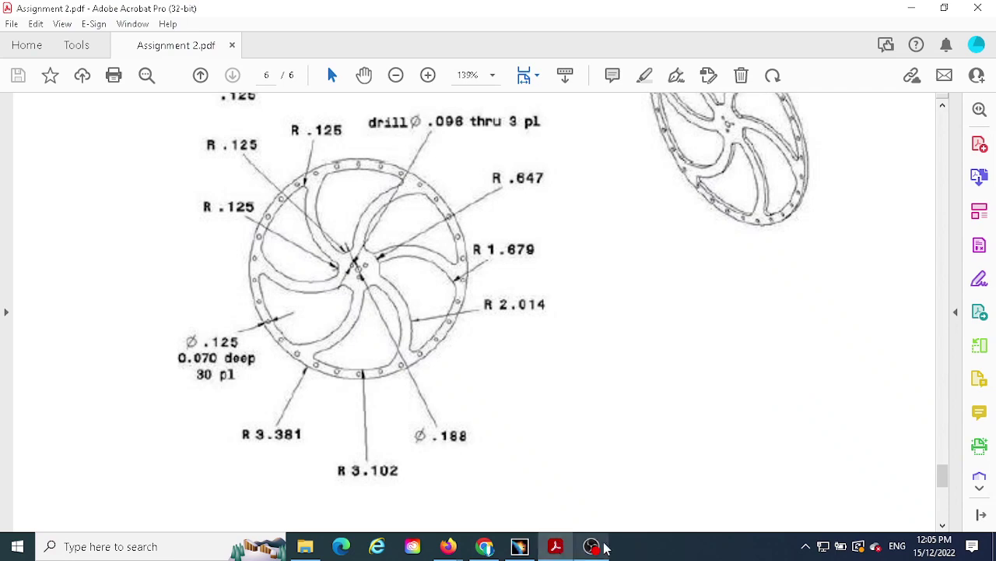
pyautogui.click(519, 547)
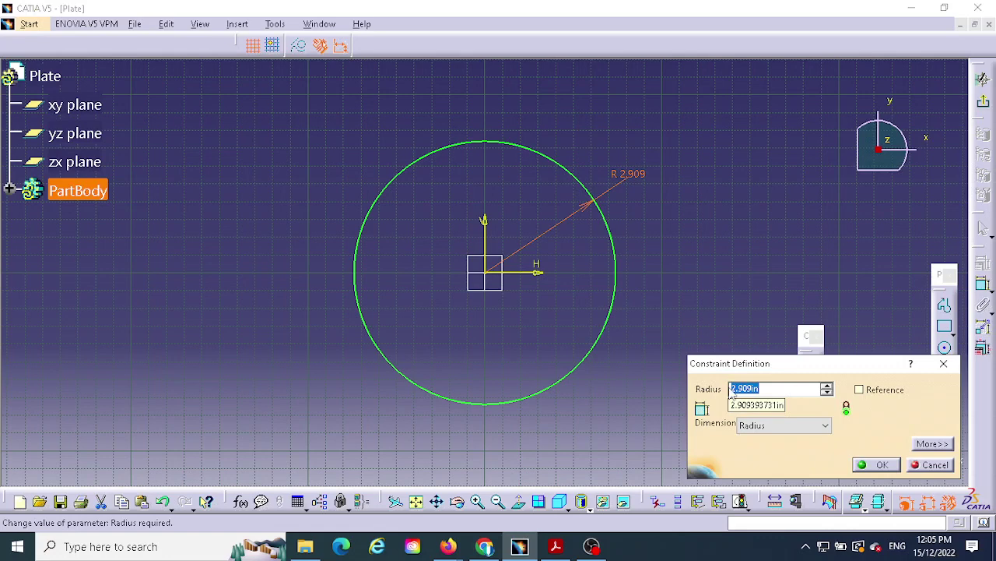
pyautogui.write('3.')
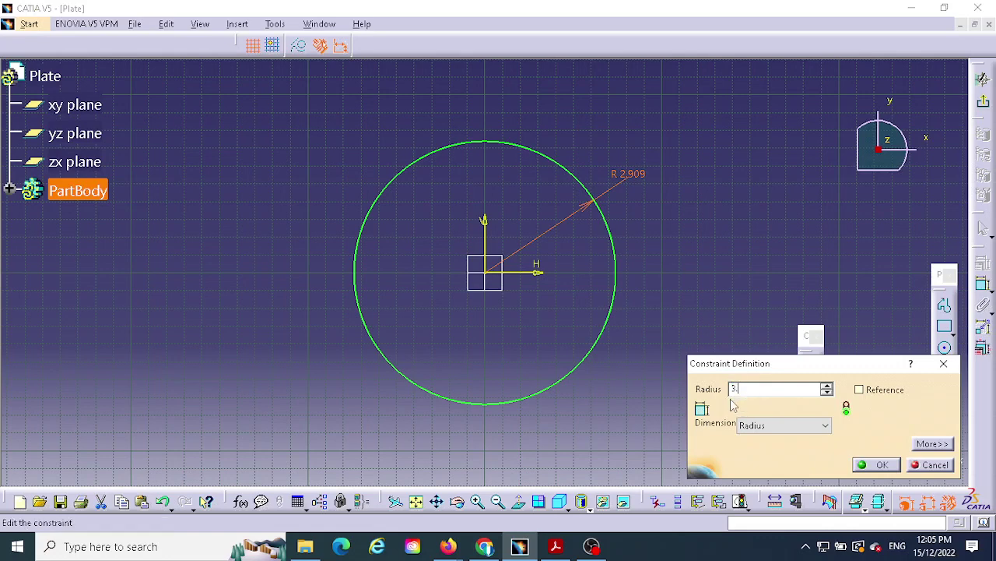
pyautogui.write('381')
pyautogui.click(878, 465)
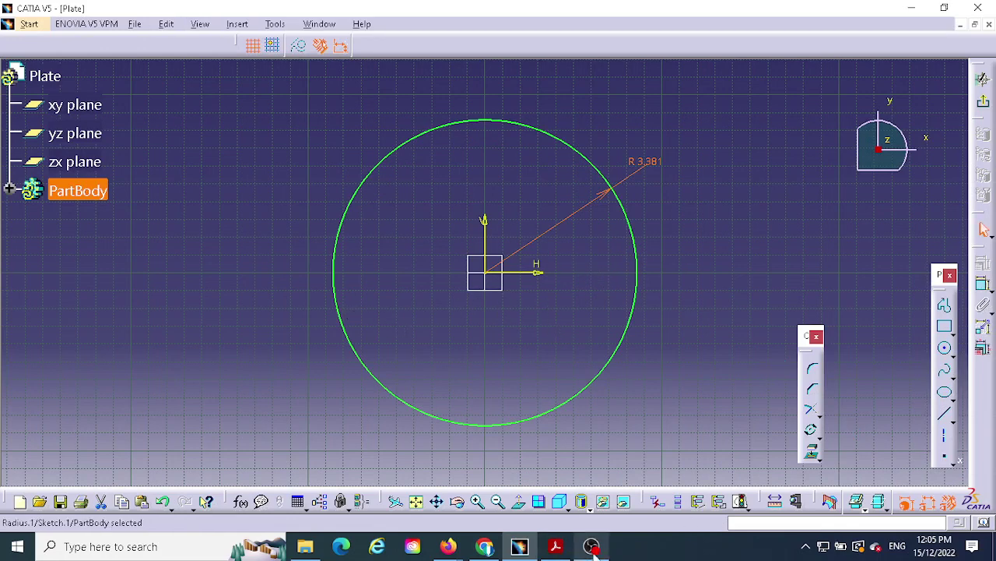
# Check the plate thickness in the PDF drawing, return to CATIA and exit the circle sketch.
pyautogui.click(555, 546)
pyautogui.scroll(3, 438, 263)
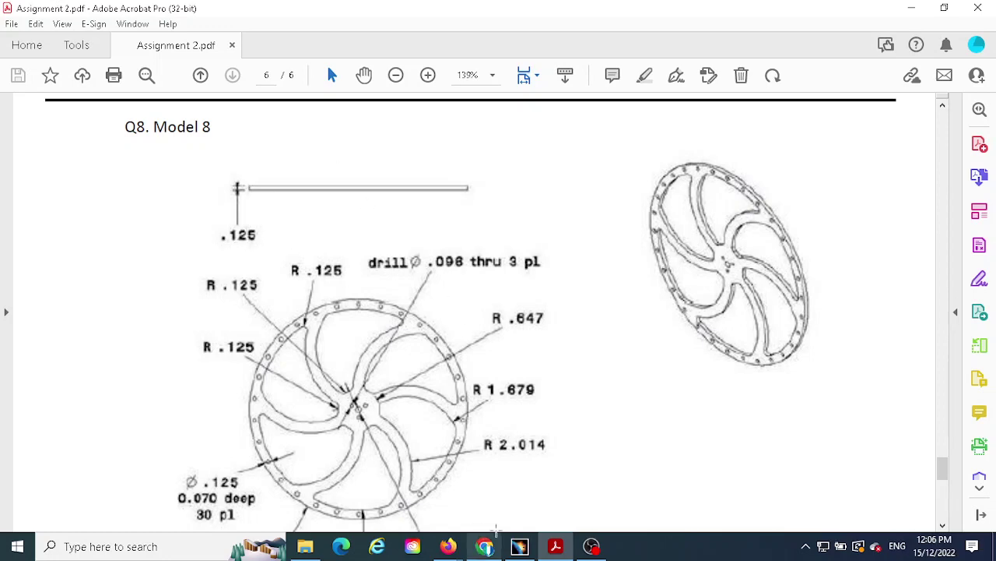
pyautogui.click(520, 546)
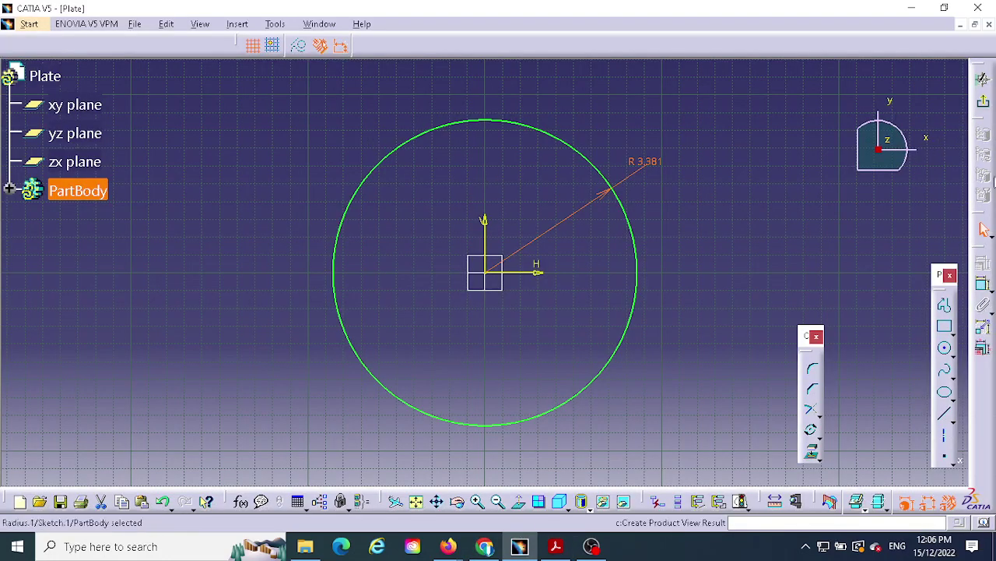
pyautogui.click(983, 101)
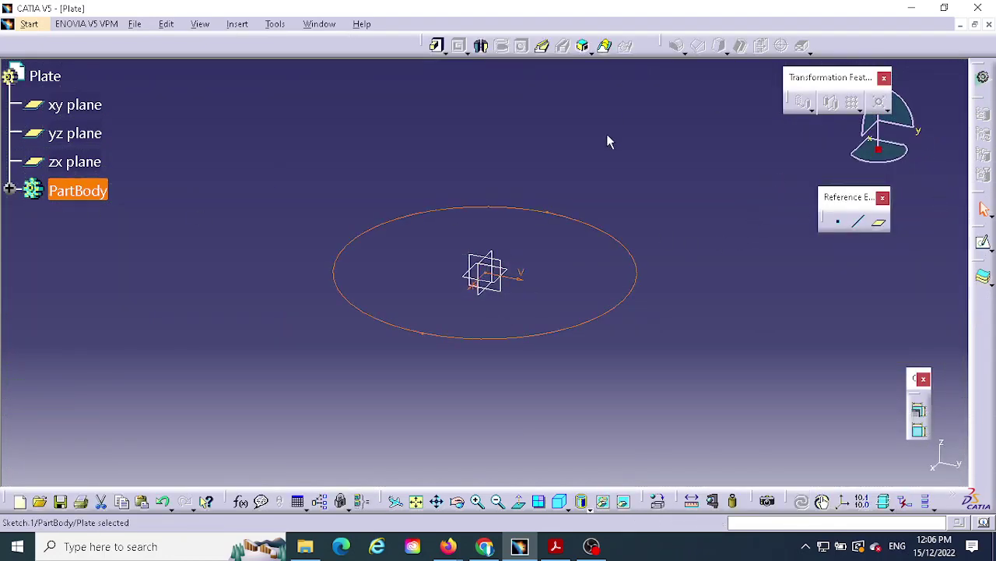
# Pad the 3.381 in circle sketch to a thickness of 0.125 in.
pyautogui.click(437, 46)
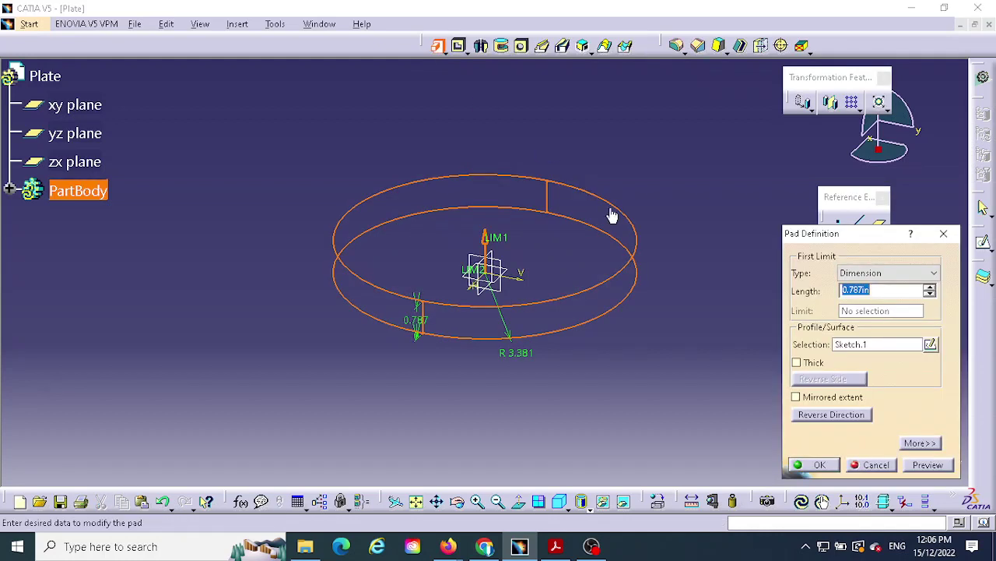
pyautogui.write('.125')
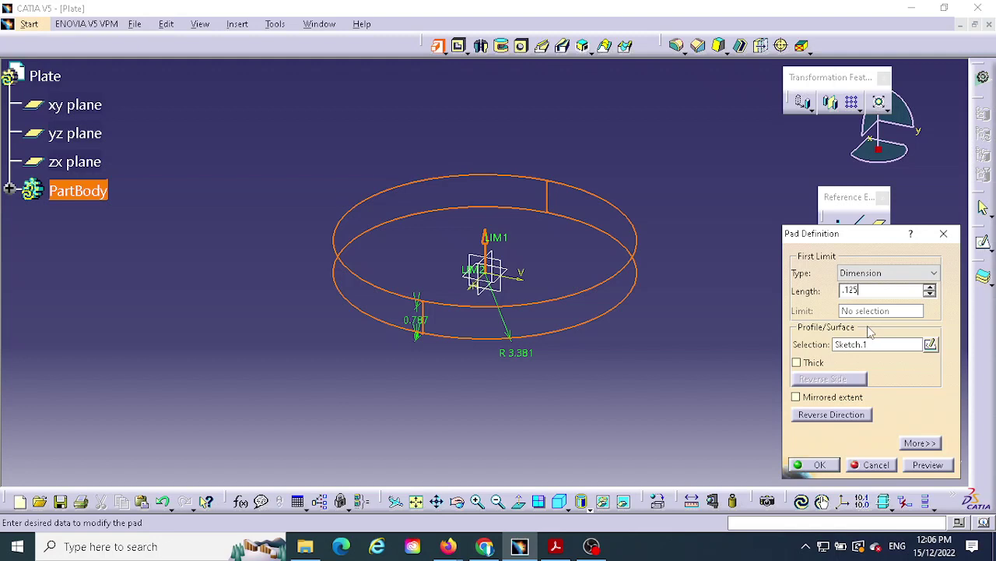
pyautogui.click(814, 464)
pyautogui.click(619, 387)
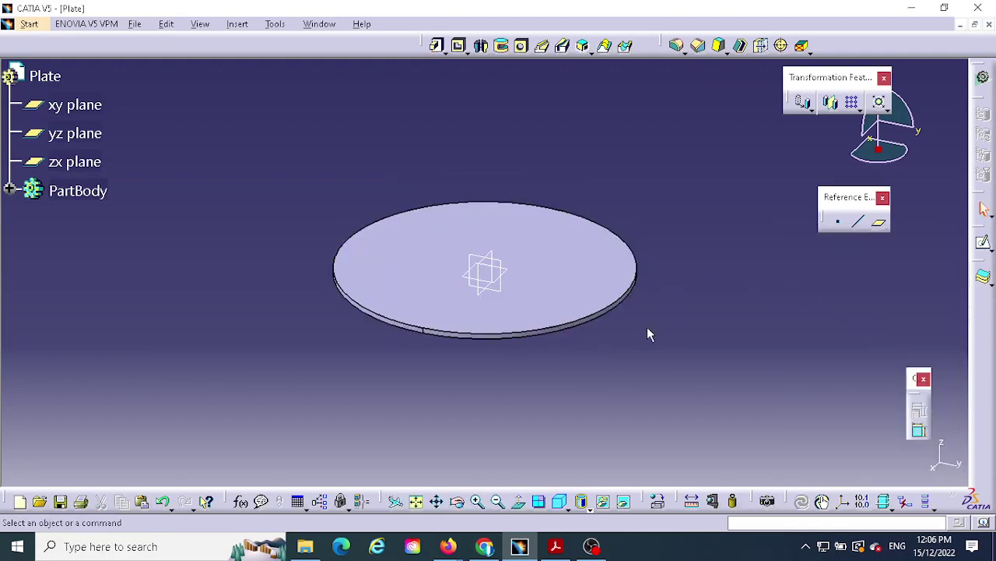
# Start a sketch on the disc's upper face, consult the PDF drawing for the cut-out geometry and return to CATIA.
pyautogui.click(560, 264)
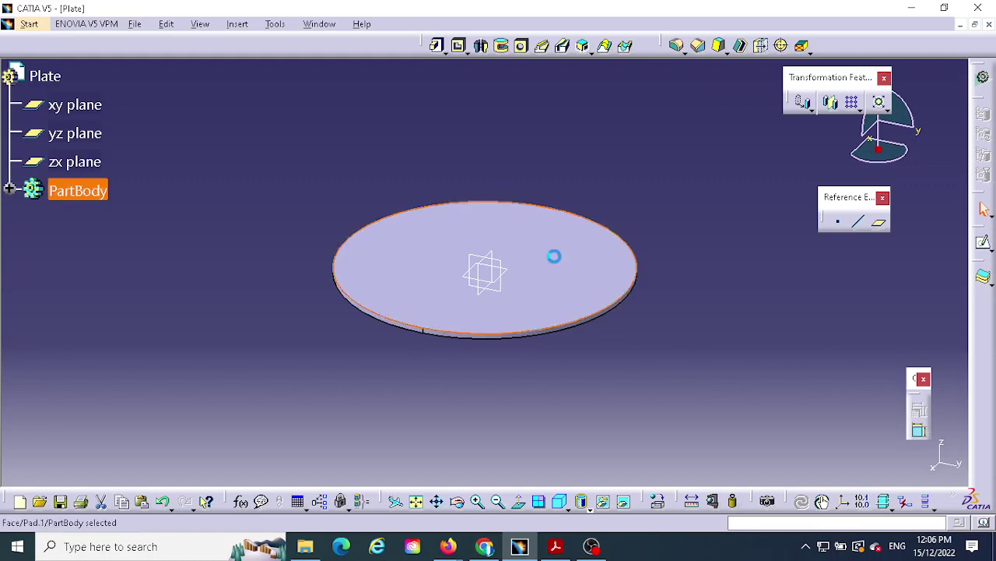
pyautogui.click(984, 241)
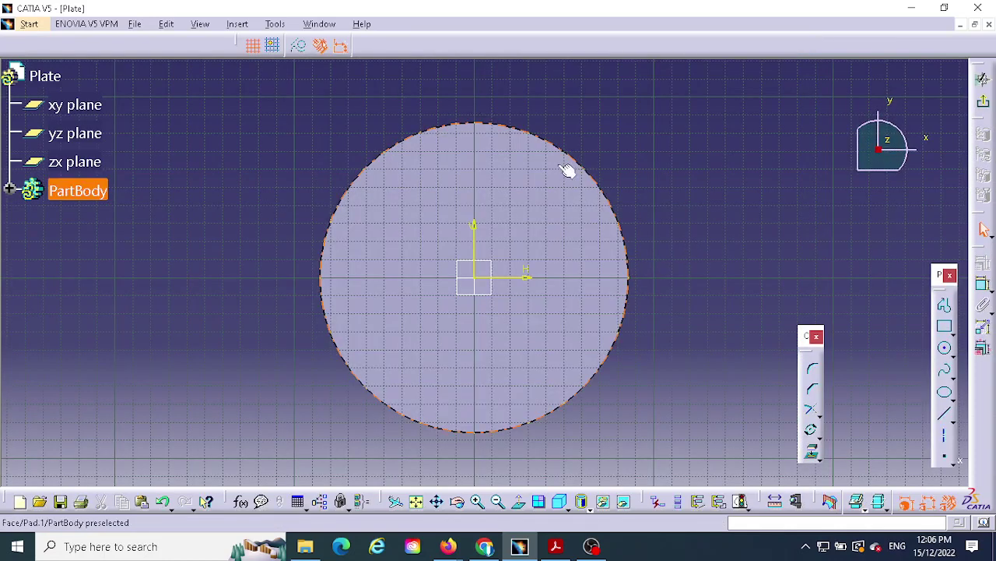
pyautogui.click(558, 548)
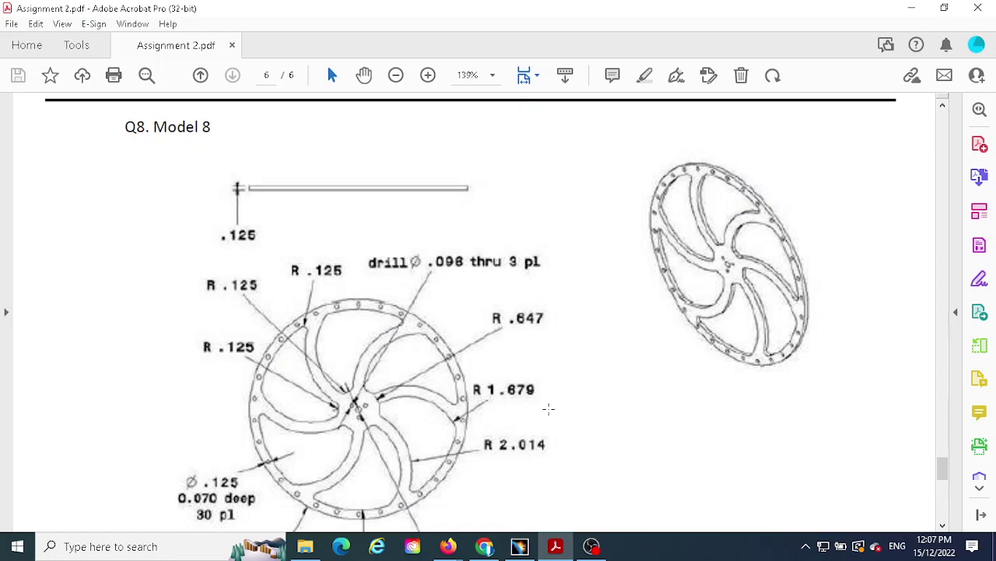
pyautogui.click(519, 545)
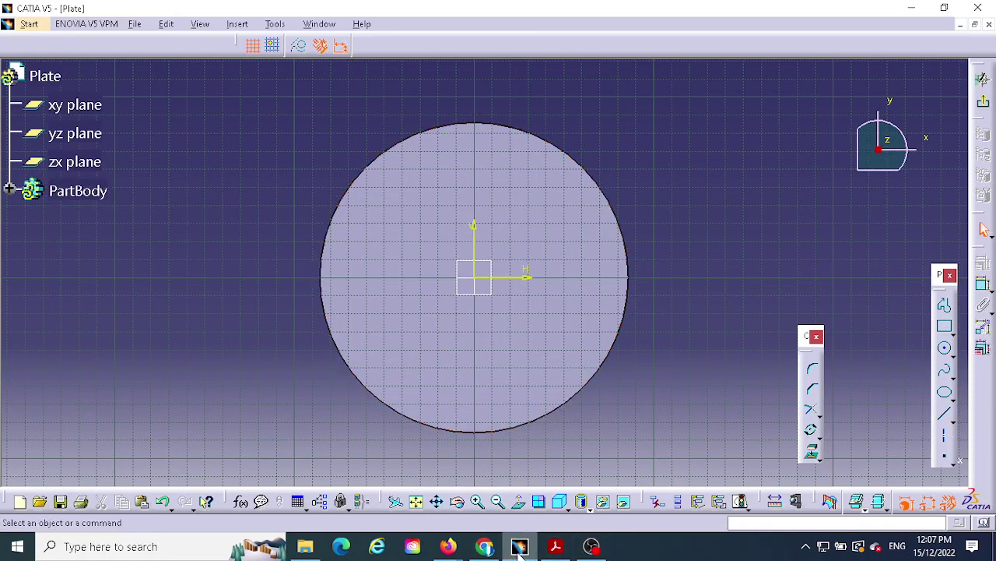
pyautogui.click(555, 546)
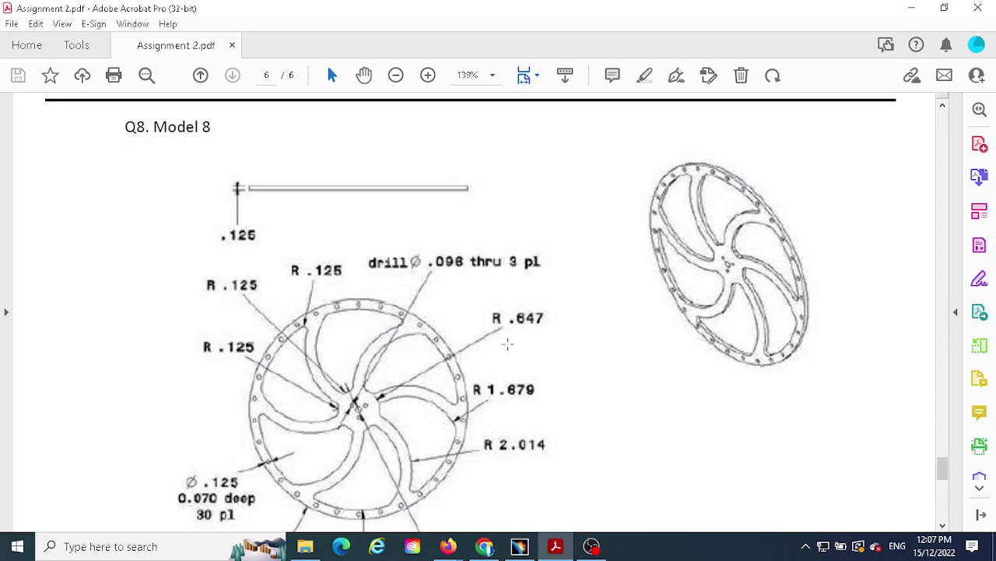
pyautogui.click(519, 546)
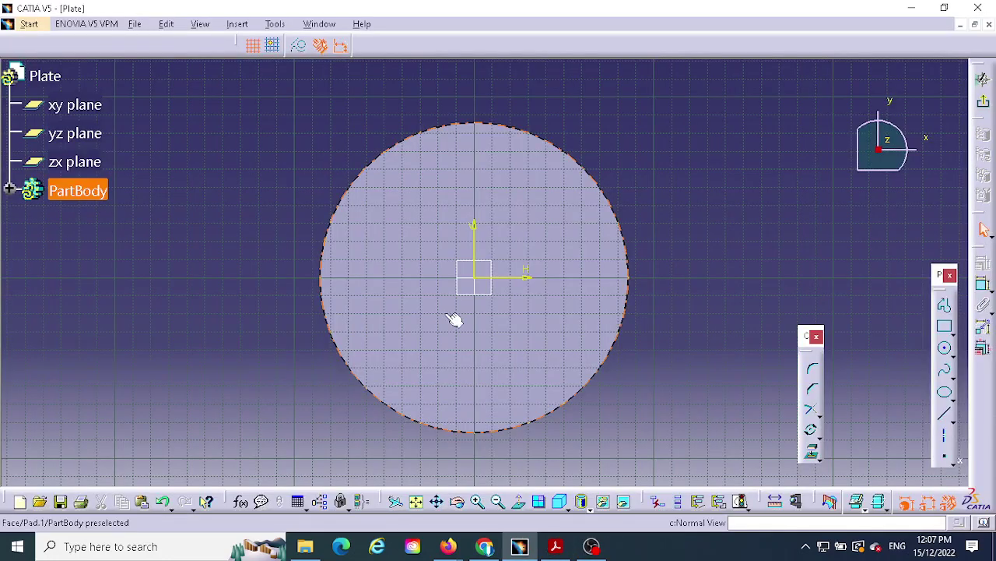
# Sketch an inner circle about 1.28 in in radius centred on the origin.
pyautogui.click(945, 348)
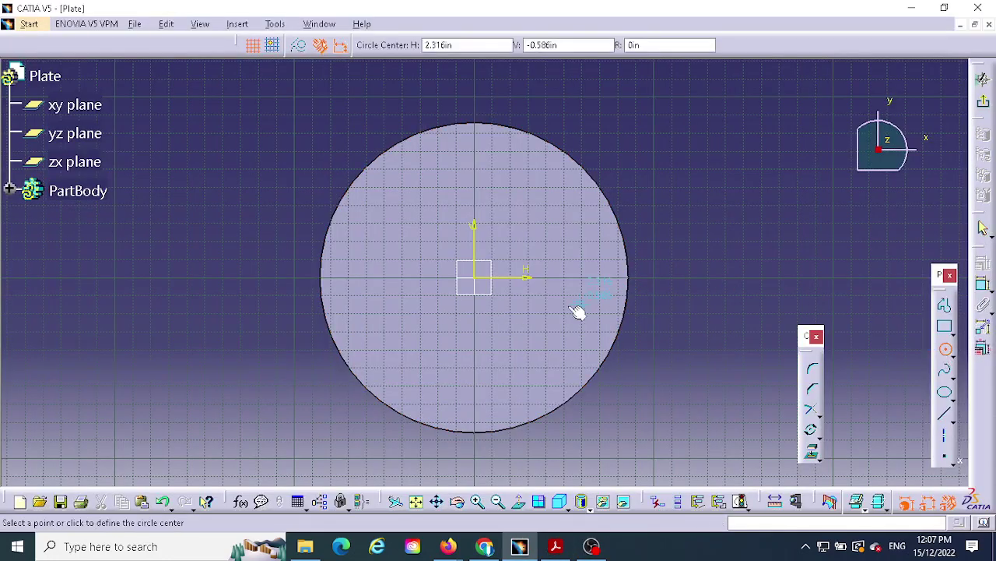
pyautogui.click(474, 277)
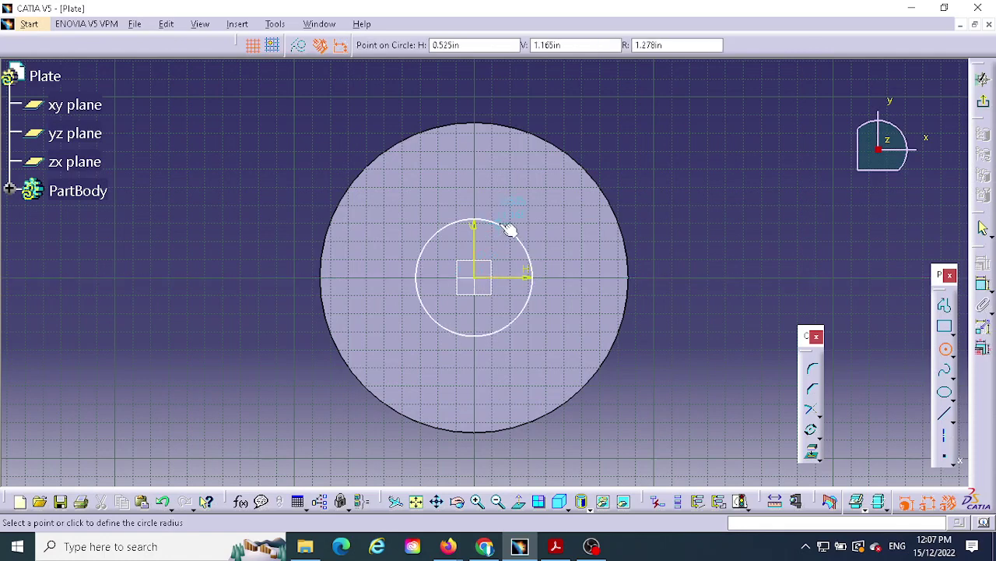
pyautogui.click(512, 228)
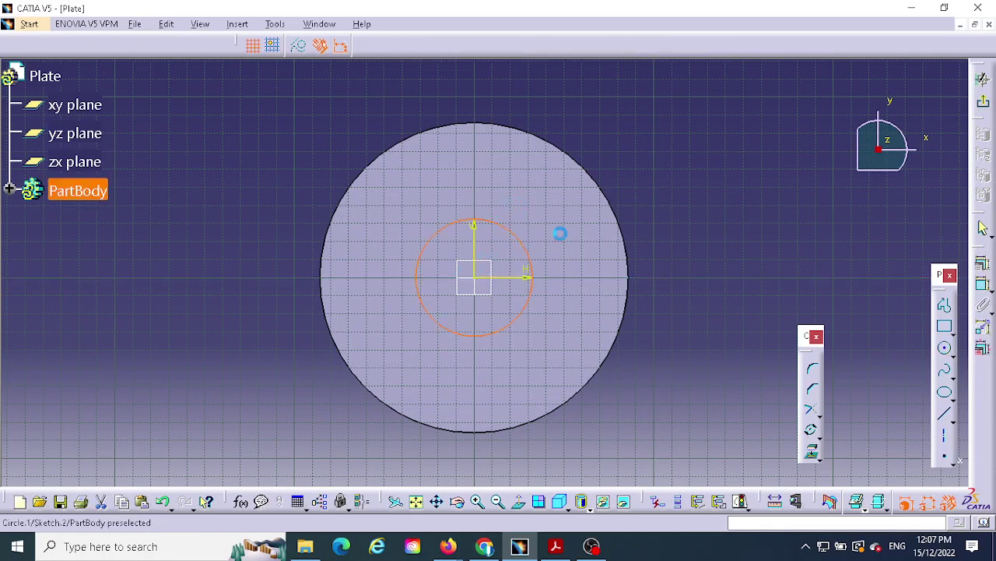
# Add a radius constraint to the inner circle and set it to 0.647 in, checking the value against the PDF drawing.
pyautogui.click(983, 285)
pyautogui.click(562, 238)
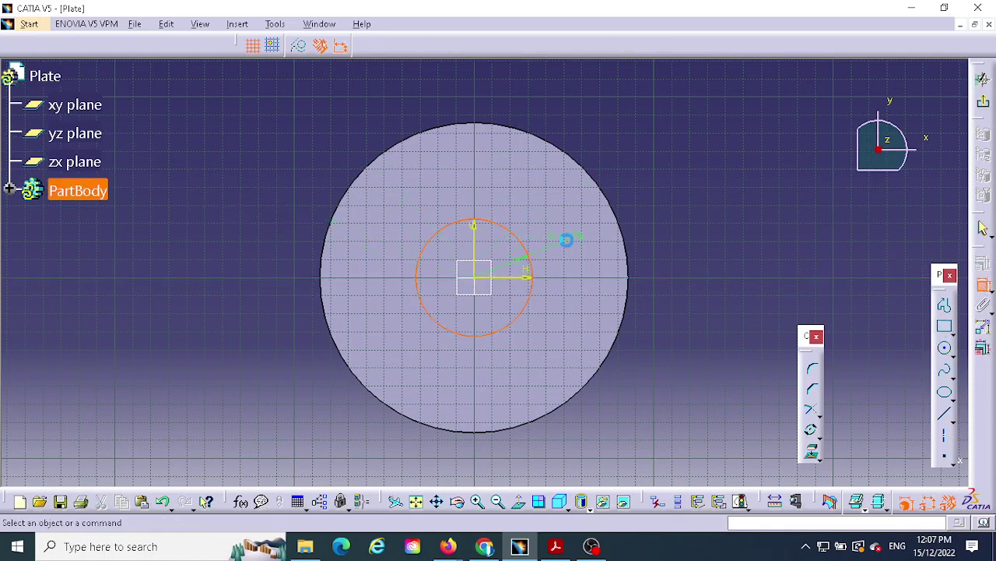
pyautogui.doubleClick(571, 238)
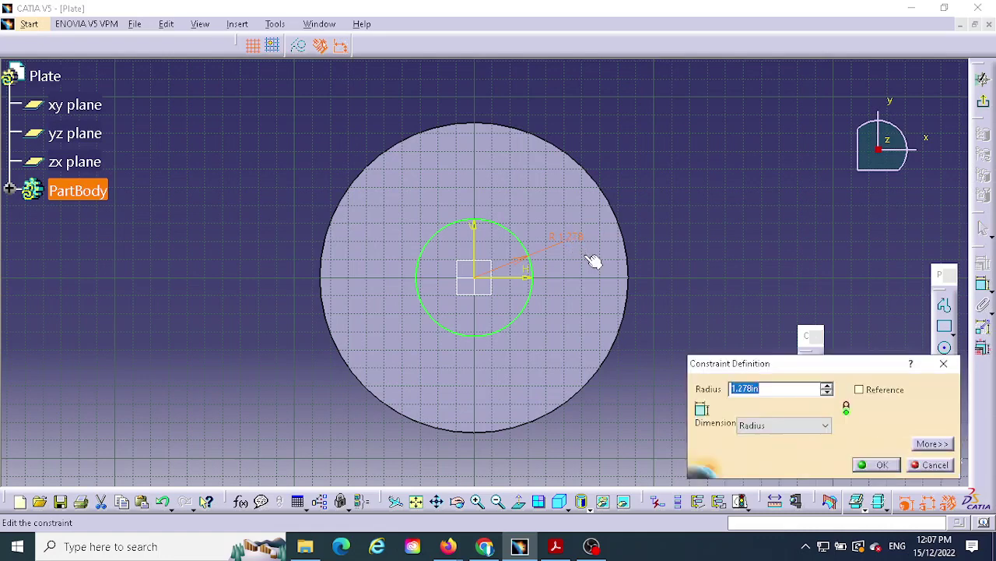
pyautogui.write('46')
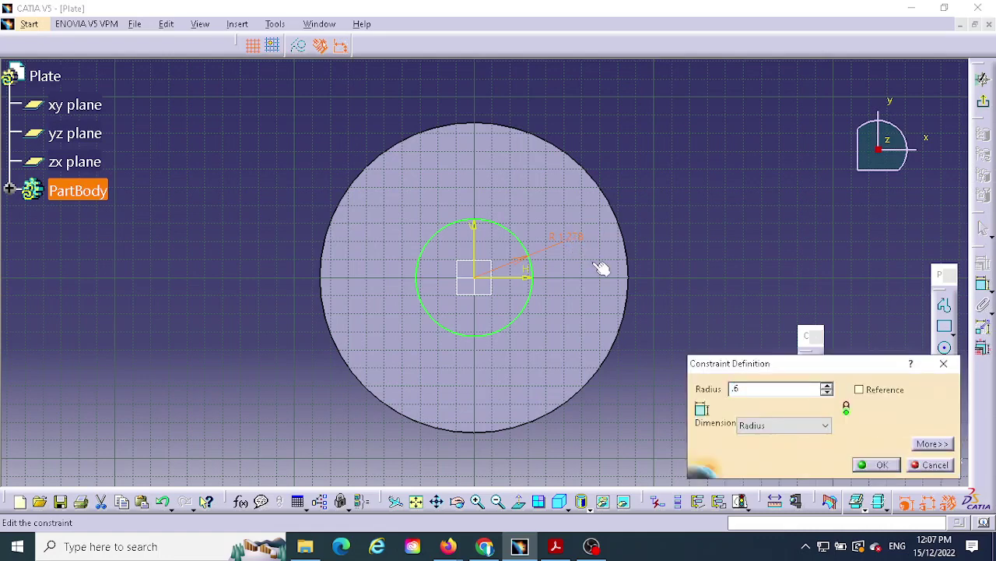
pyautogui.write('47')
pyautogui.click(555, 547)
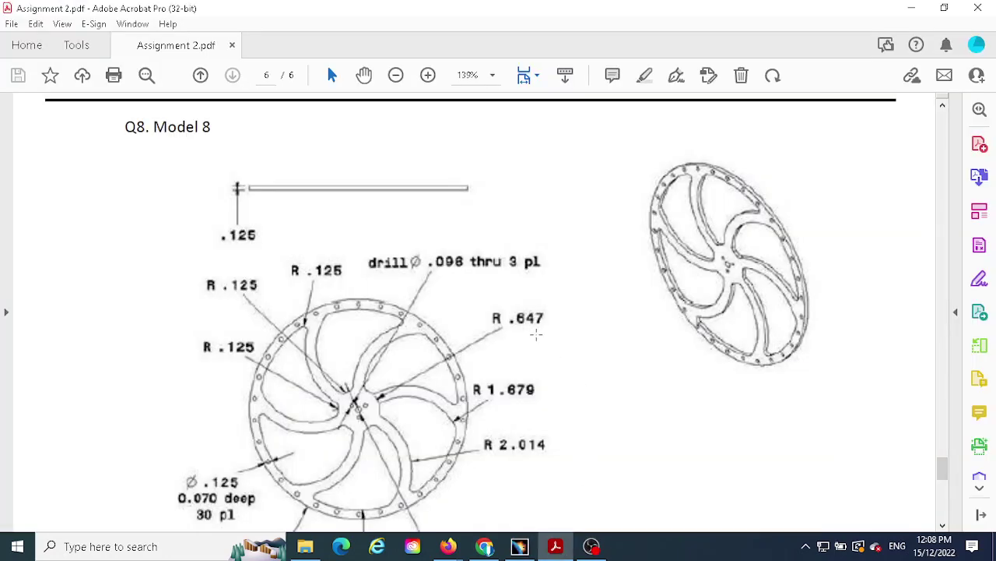
pyautogui.click(520, 546)
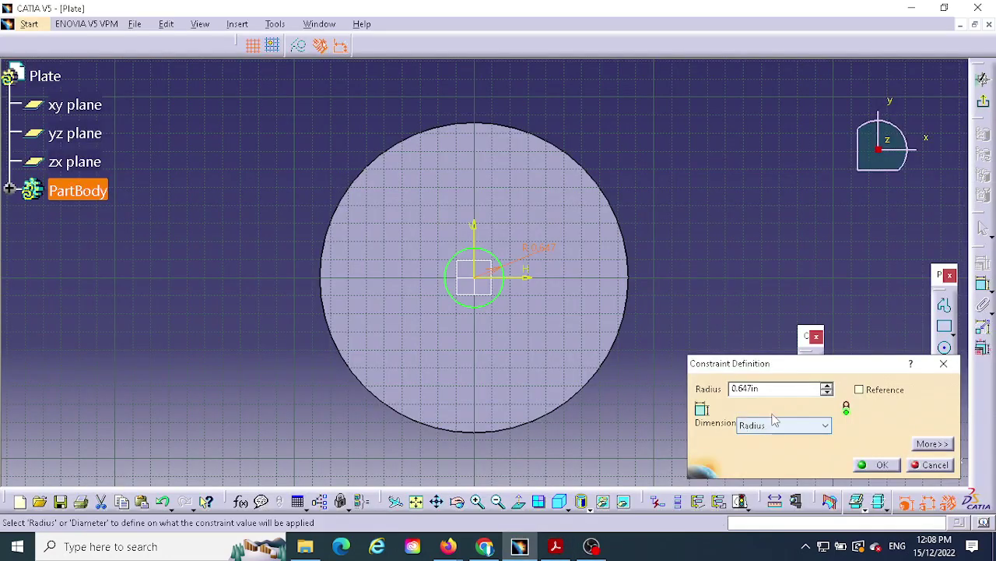
pyautogui.click(877, 464)
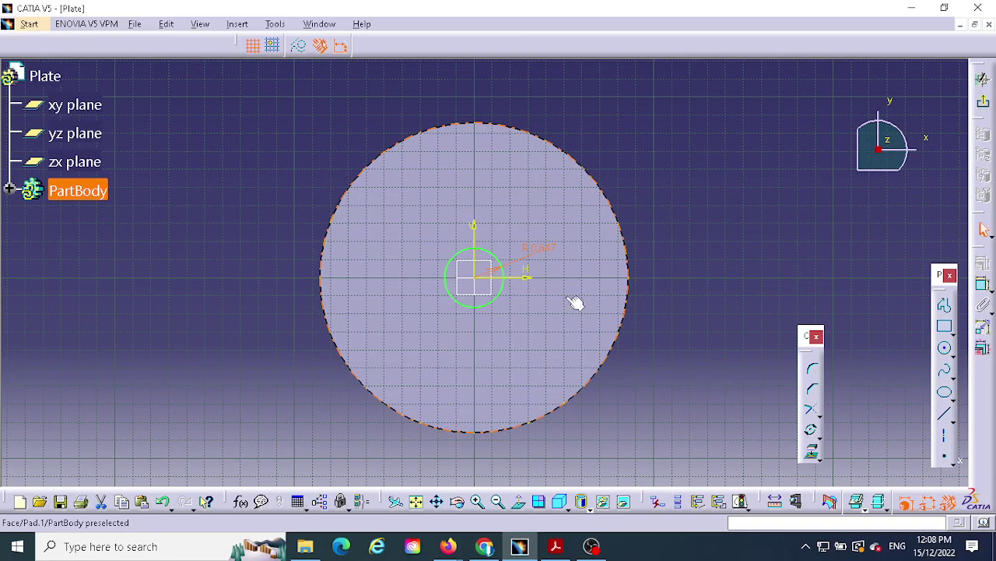
# Sketch a second circle about 2.85 in in radius centred on the origin and look up its radius in the PDF drawing.
pyautogui.click(944, 348)
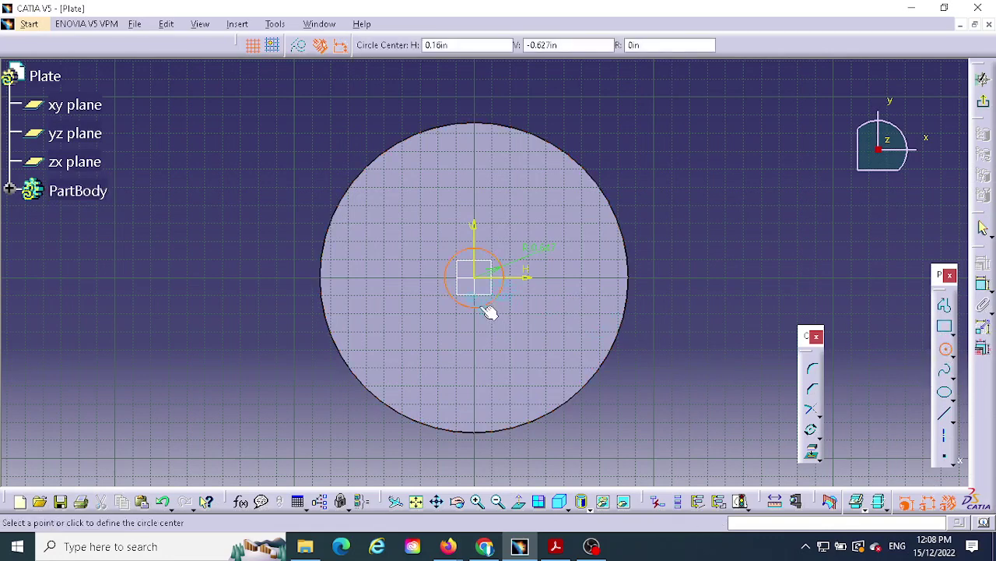
pyautogui.click(475, 276)
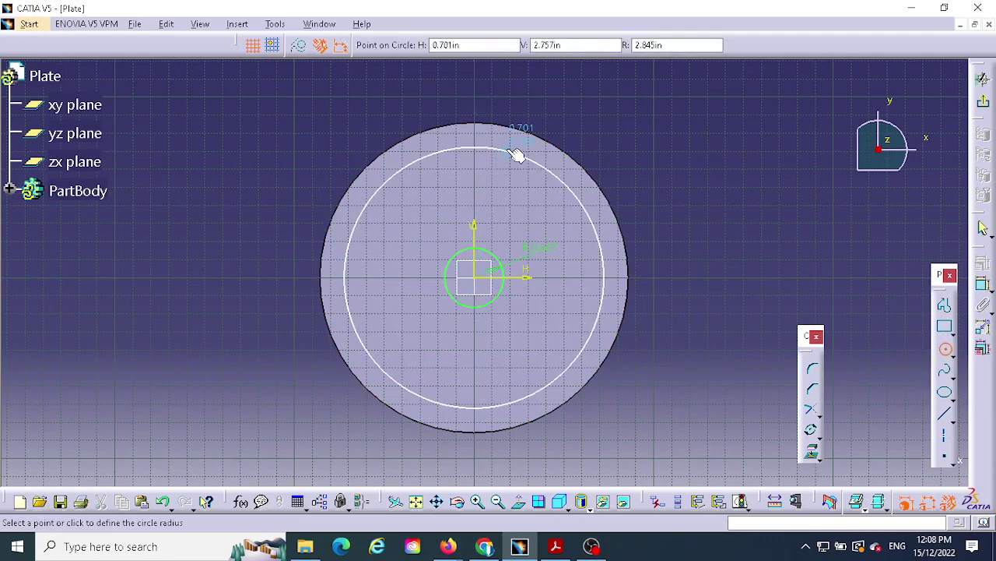
pyautogui.click(518, 154)
pyautogui.click(556, 547)
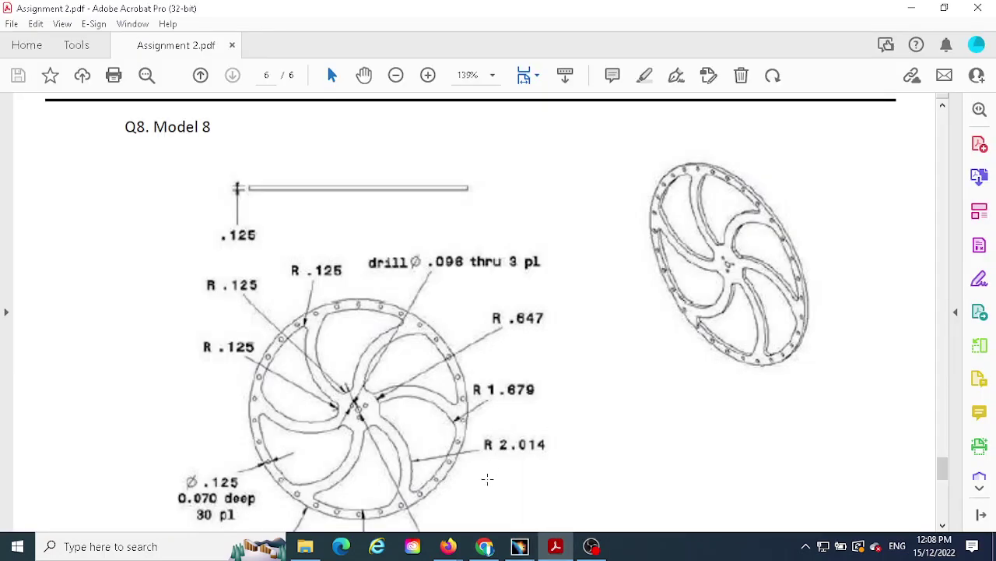
pyautogui.scroll(-3, 503, 401)
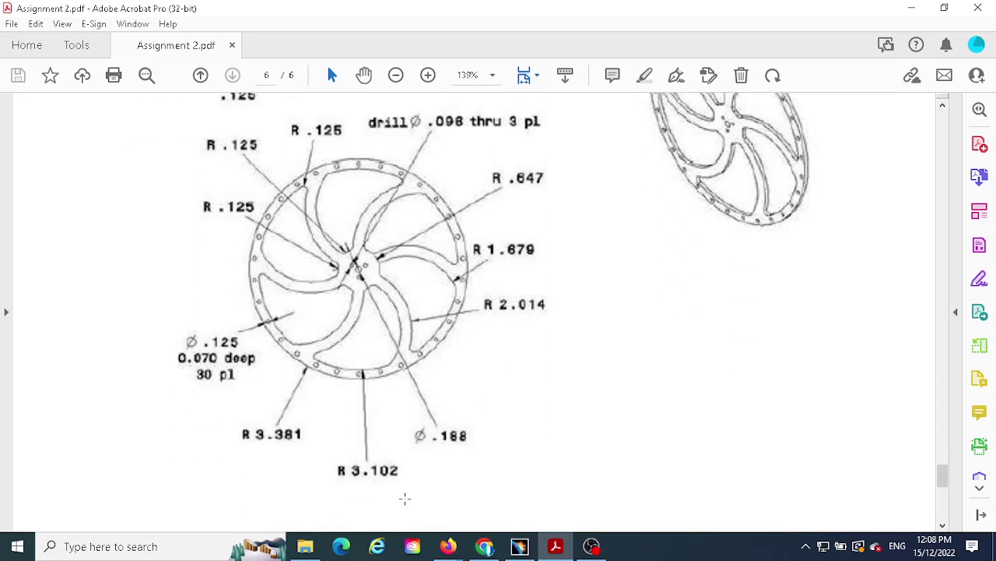
pyautogui.click(520, 546)
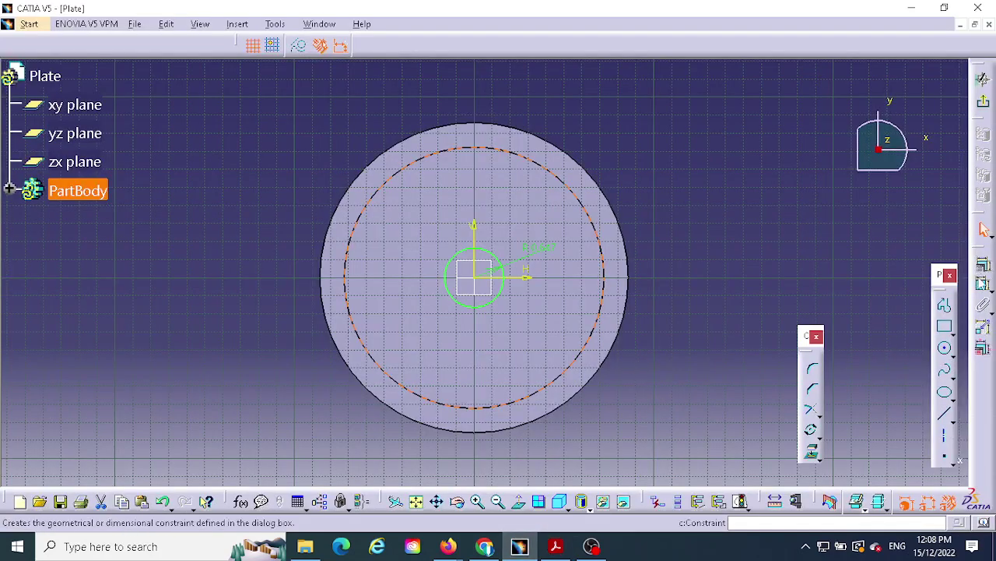
# Add a radius constraint to the larger circle and set it to 3.102 in.
pyautogui.click(983, 284)
pyautogui.click(668, 167)
pyautogui.doubleClick(667, 165)
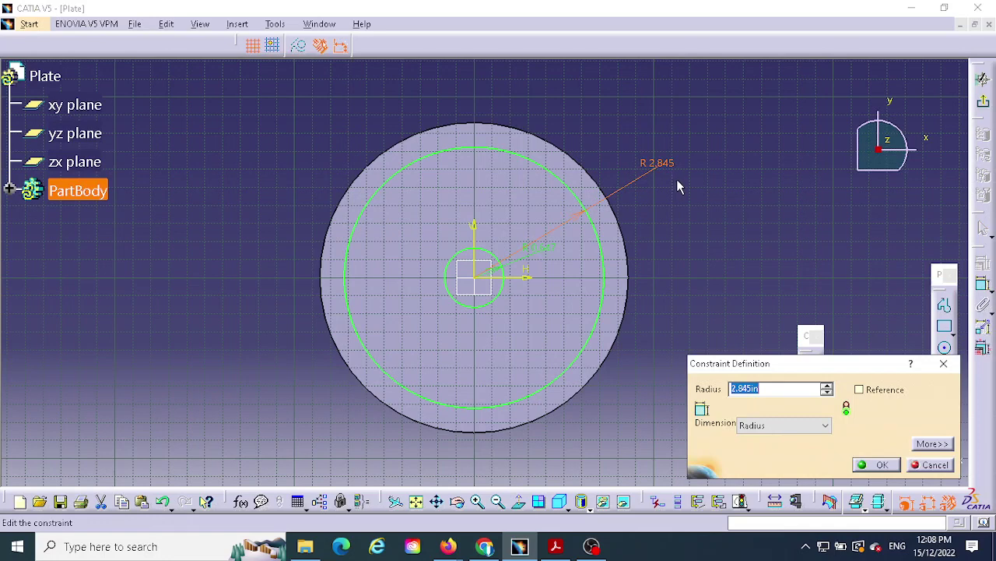
pyautogui.write('3.102')
pyautogui.press('Return')
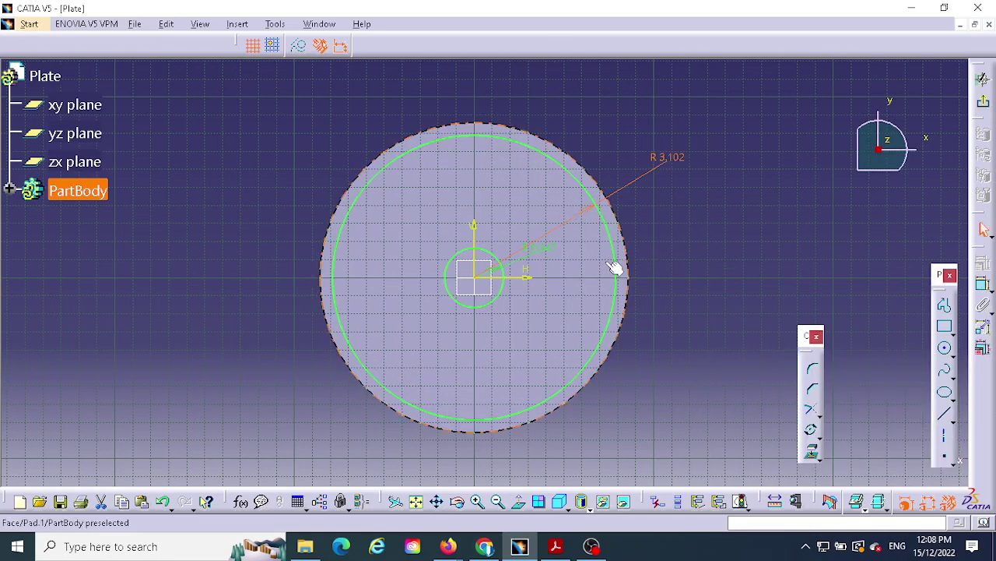
# Examine the curved spoke arcs and their radii in the PDF drawing, then return to the CATIA sketch.
pyautogui.keyDown('ctrl'); pyautogui.moveTo(671, 224); pyautogui.dragTo(656, 165, button='middle'); pyautogui.keyUp('ctrl')
pyautogui.moveTo(672, 199); pyautogui.dragTo(664, 270, button='middle')
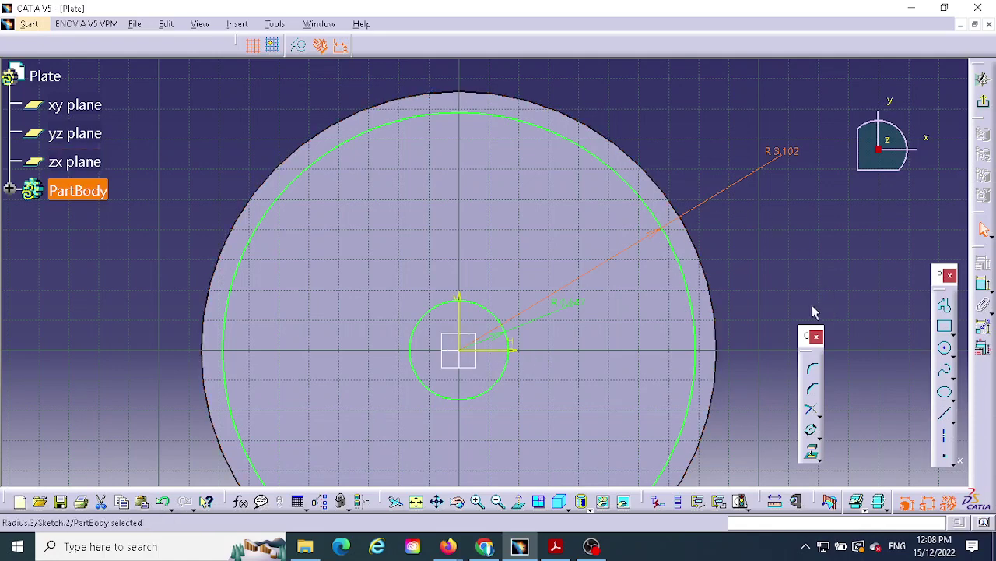
pyautogui.click(555, 546)
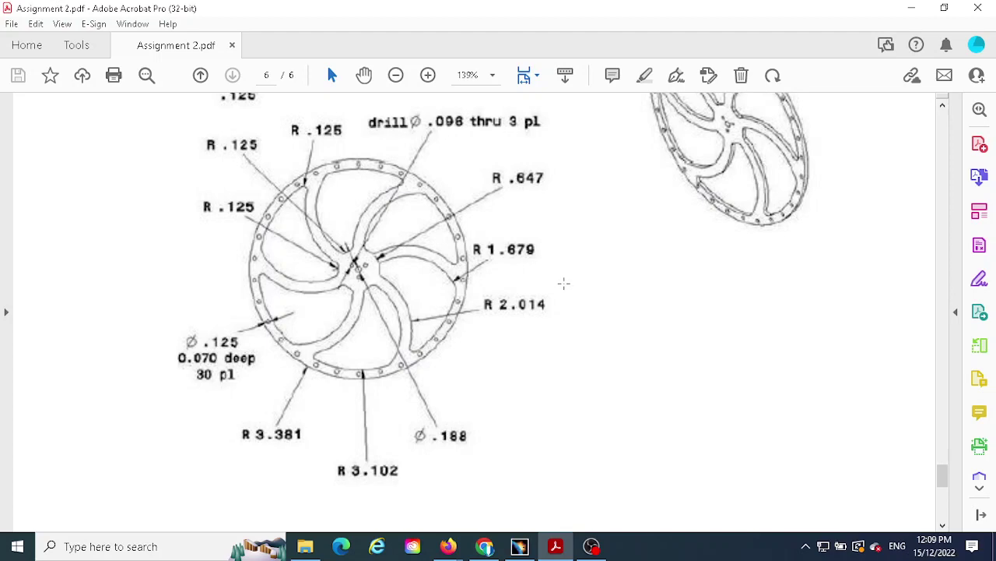
pyautogui.click(520, 546)
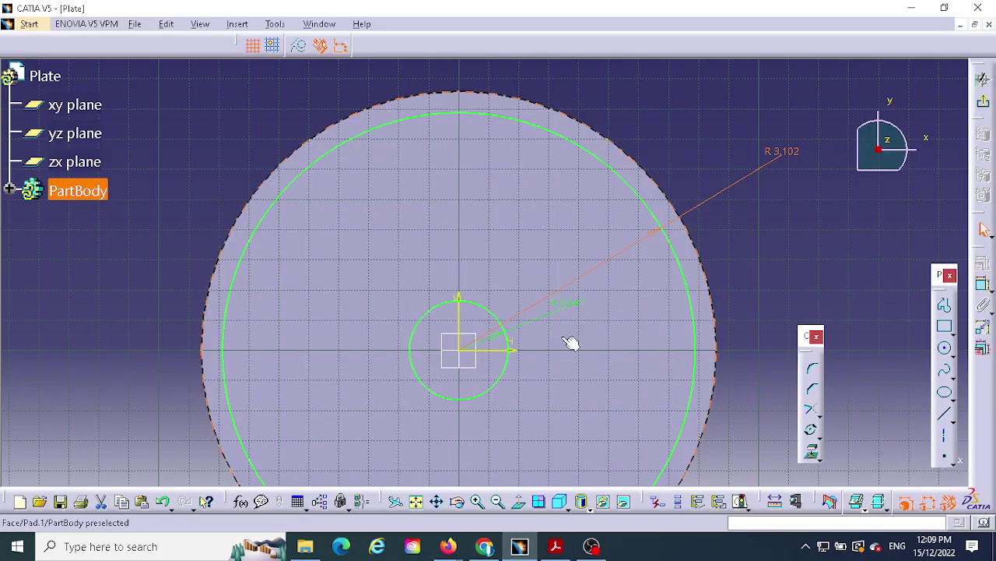
pyautogui.click(953, 355)
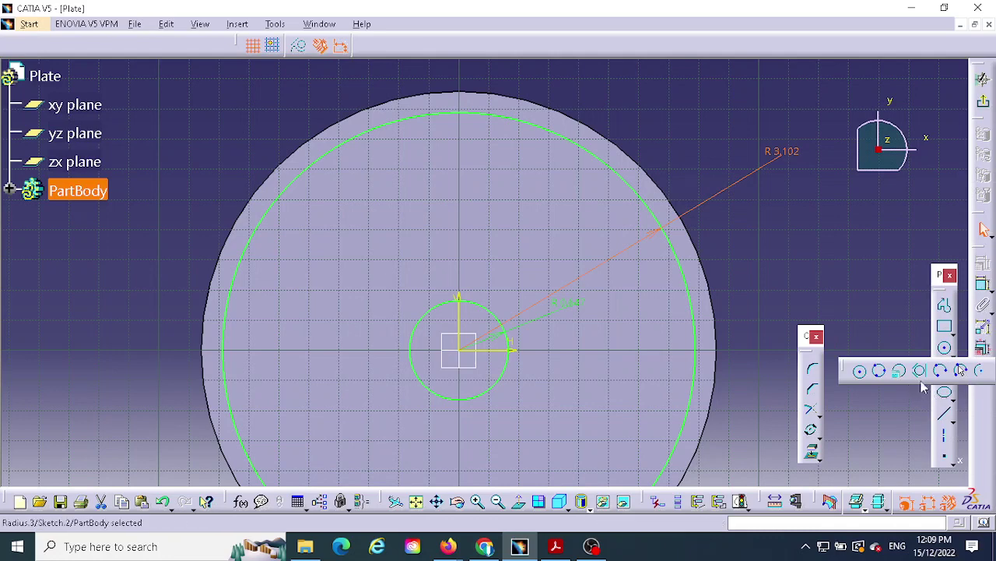
pyautogui.click(962, 373)
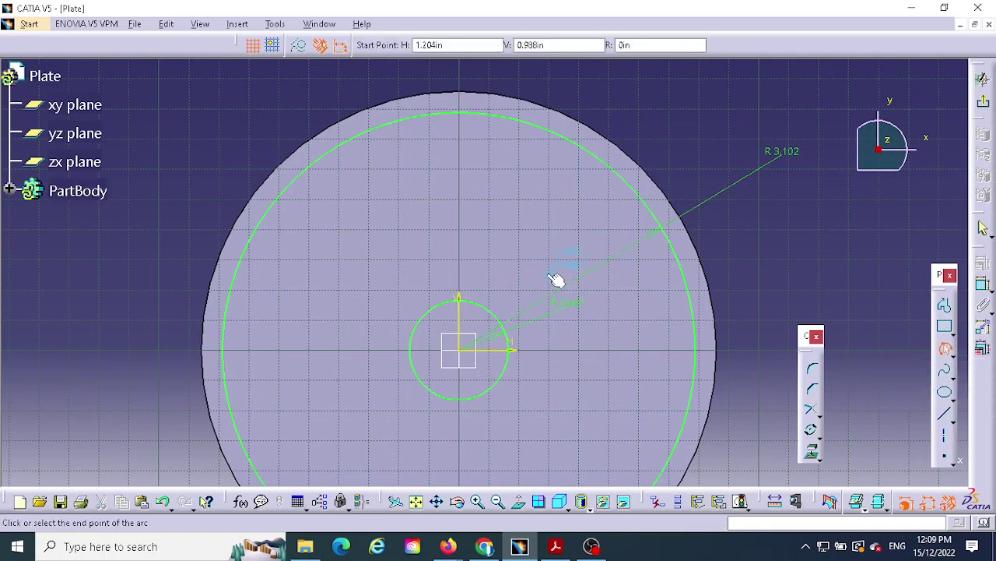
pyautogui.click(459, 300)
pyautogui.click(459, 301)
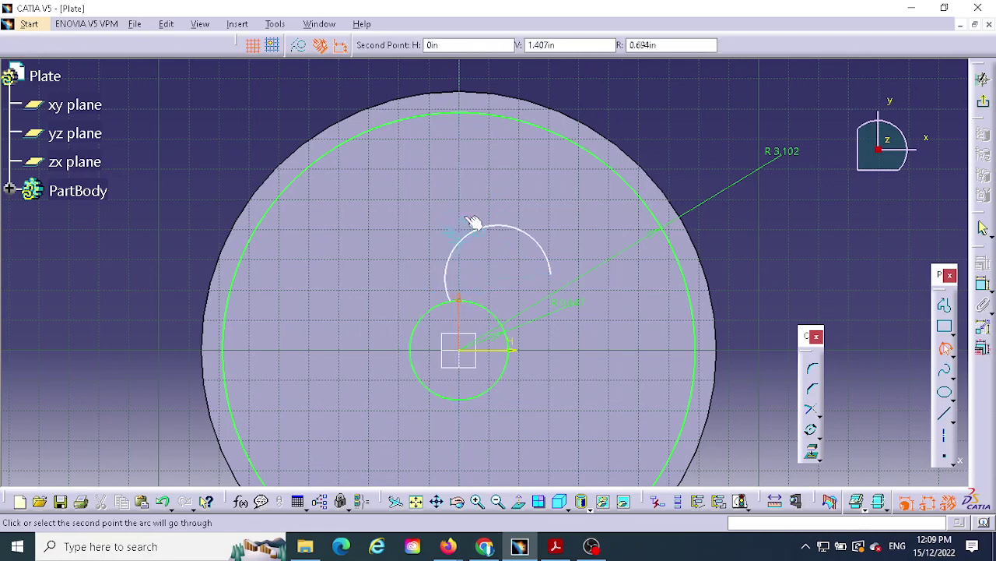
pyautogui.press('Escape')
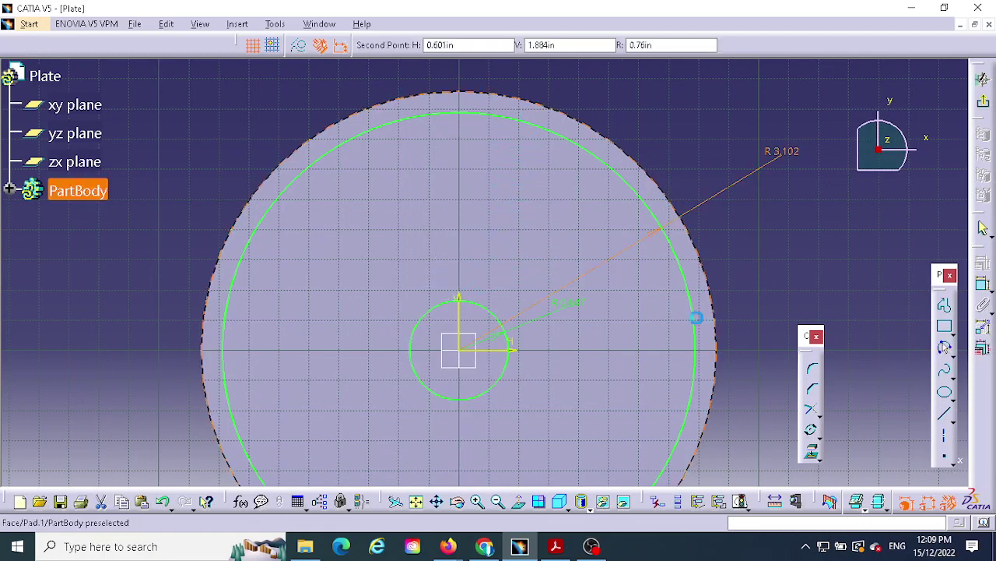
# Sketch an arc about 1.68 in in radius running from the inner circle up to the larger circle.
pyautogui.click(951, 354)
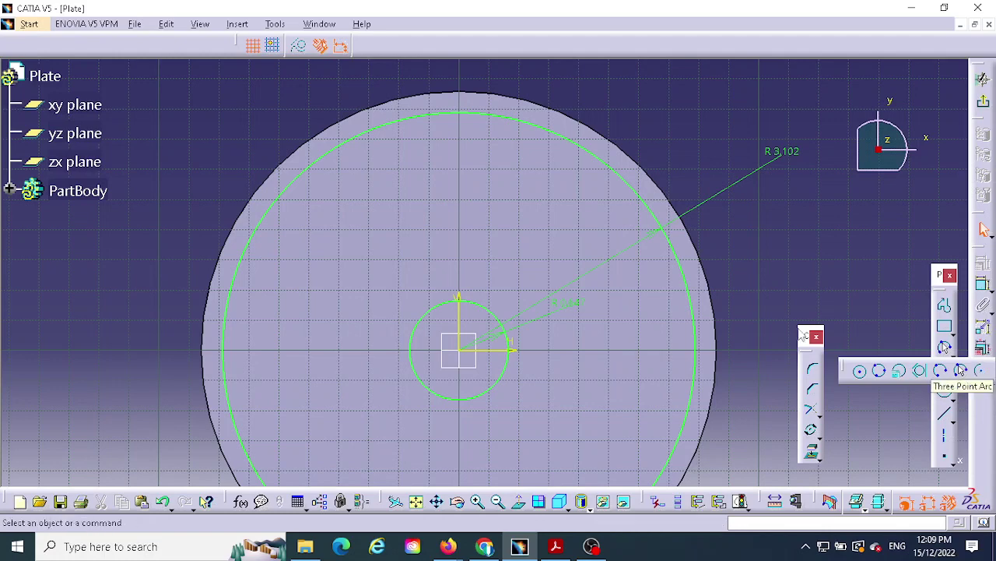
pyautogui.click(980, 370)
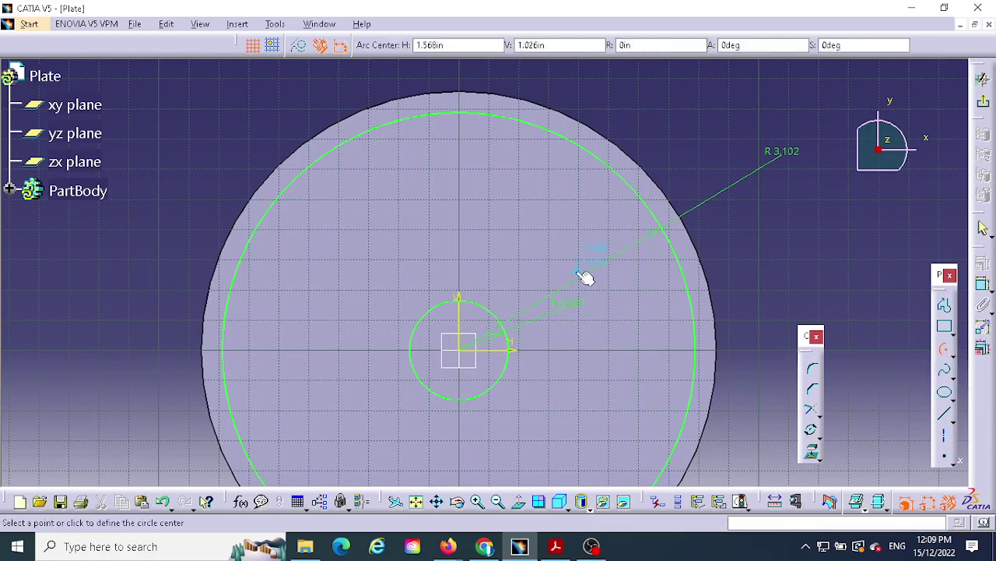
pyautogui.click(578, 272)
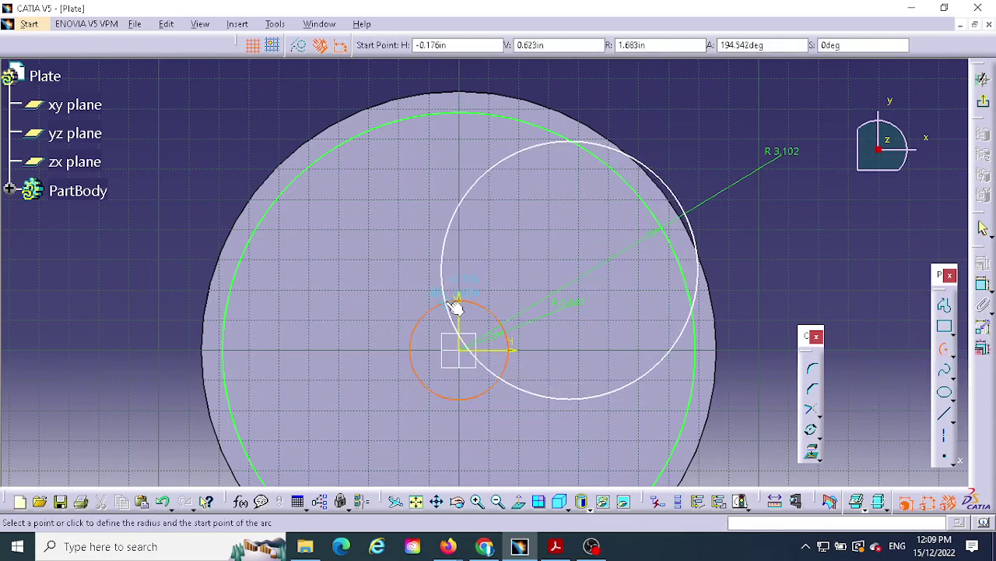
pyautogui.click(456, 302)
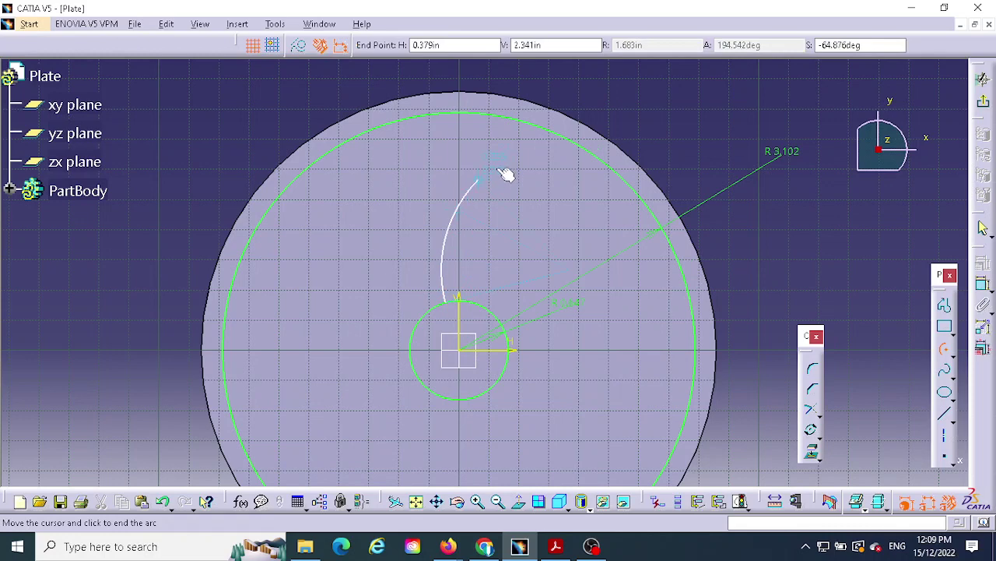
pyautogui.click(576, 140)
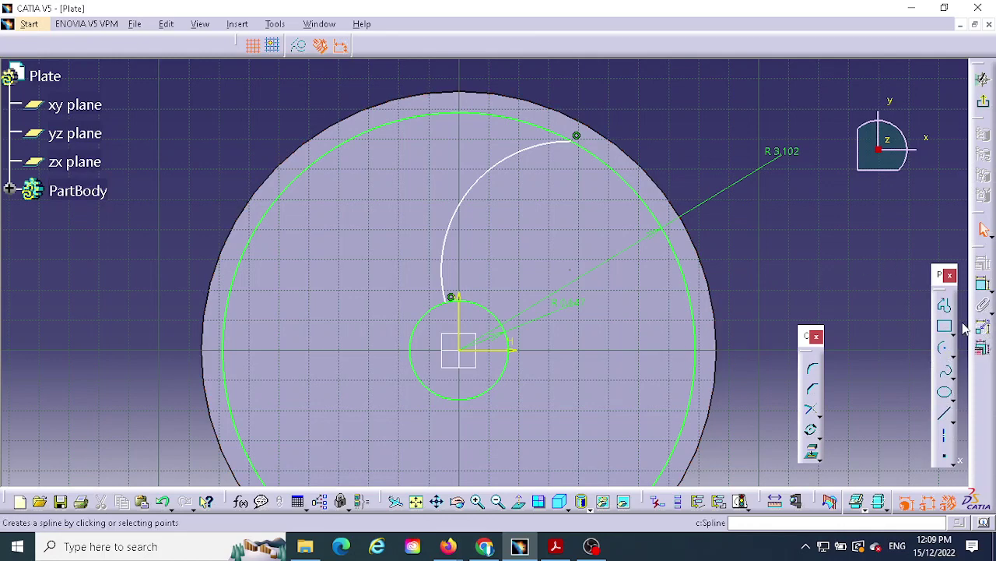
# Add a radius constraint to the arc, set it to 1.679 in from the PDF drawing, and look up the other spoke arc's radius.
pyautogui.click(985, 288)
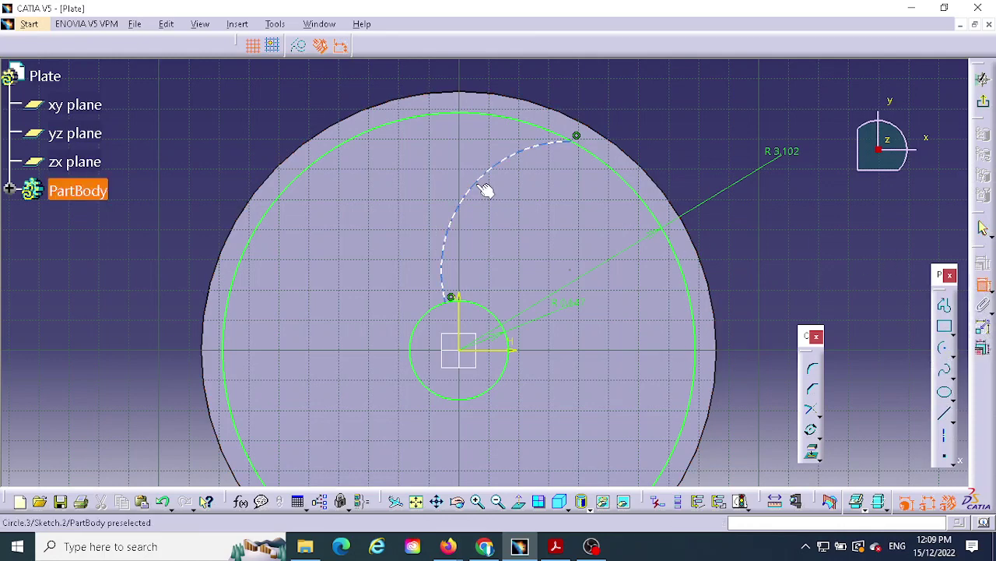
pyautogui.click(480, 187)
pyautogui.click(515, 210)
pyautogui.doubleClick(514, 206)
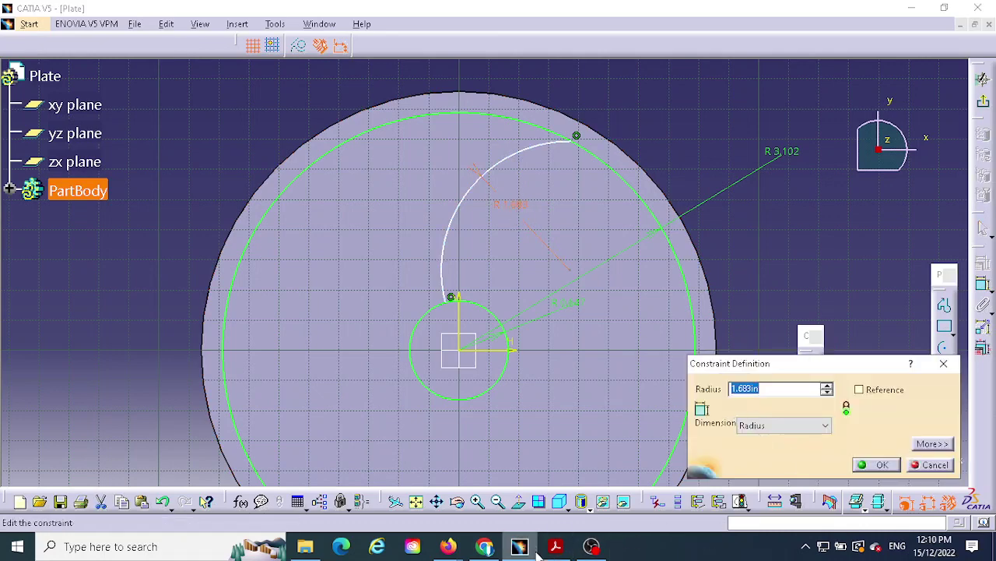
pyautogui.click(560, 553)
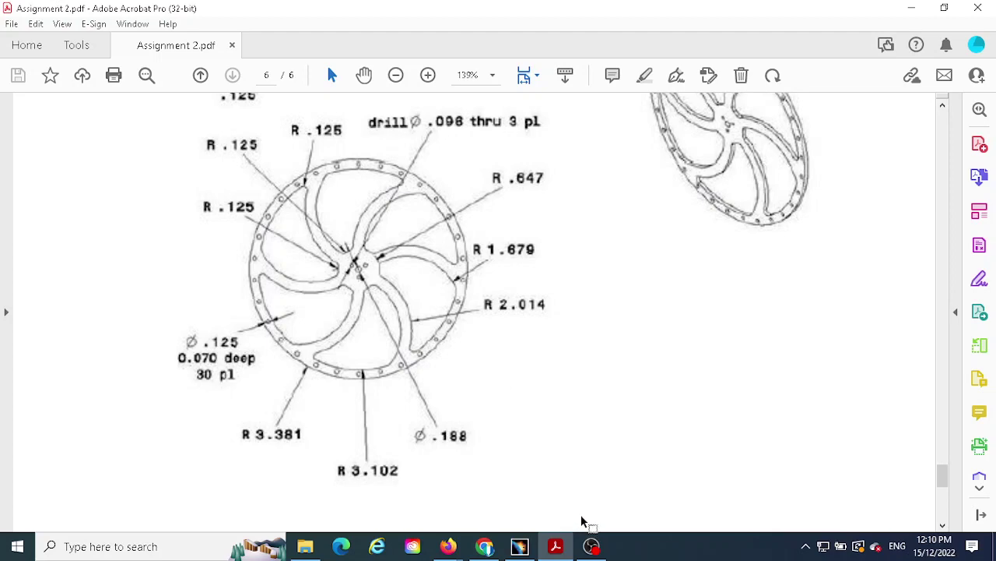
pyautogui.click(520, 547)
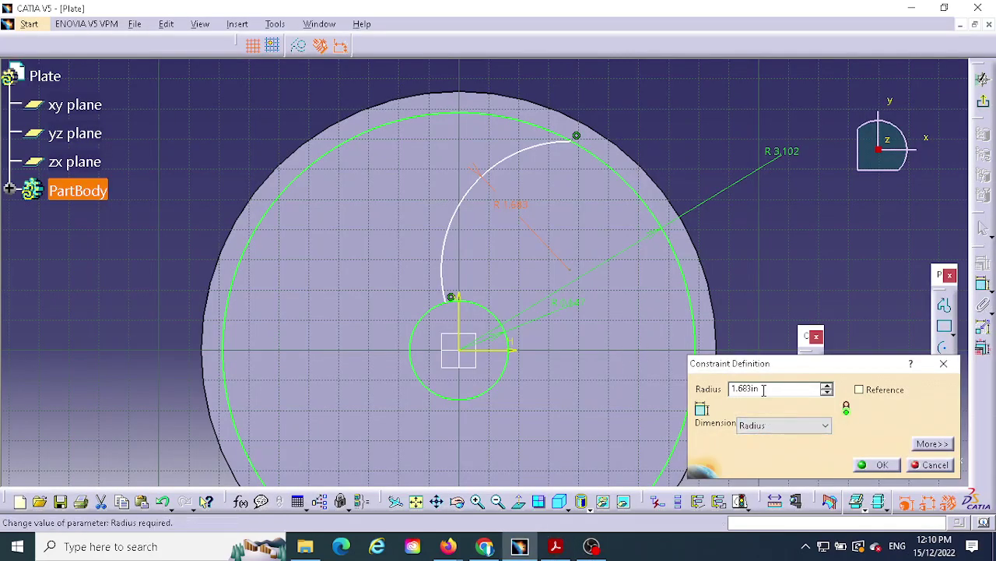
pyautogui.moveTo(760, 389); pyautogui.dragTo(740, 405)
pyautogui.write('75')
pyautogui.press('Return')
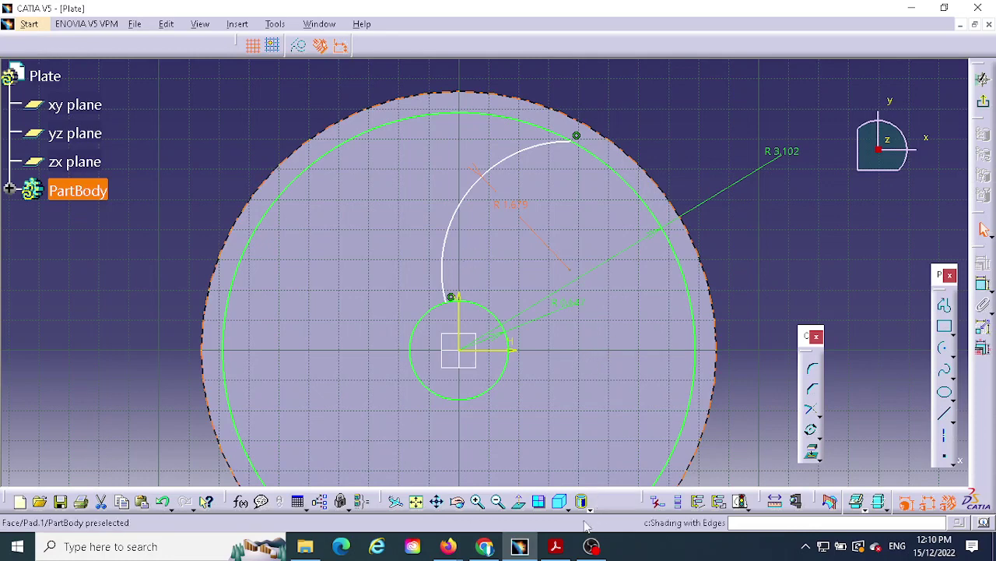
pyautogui.click(555, 546)
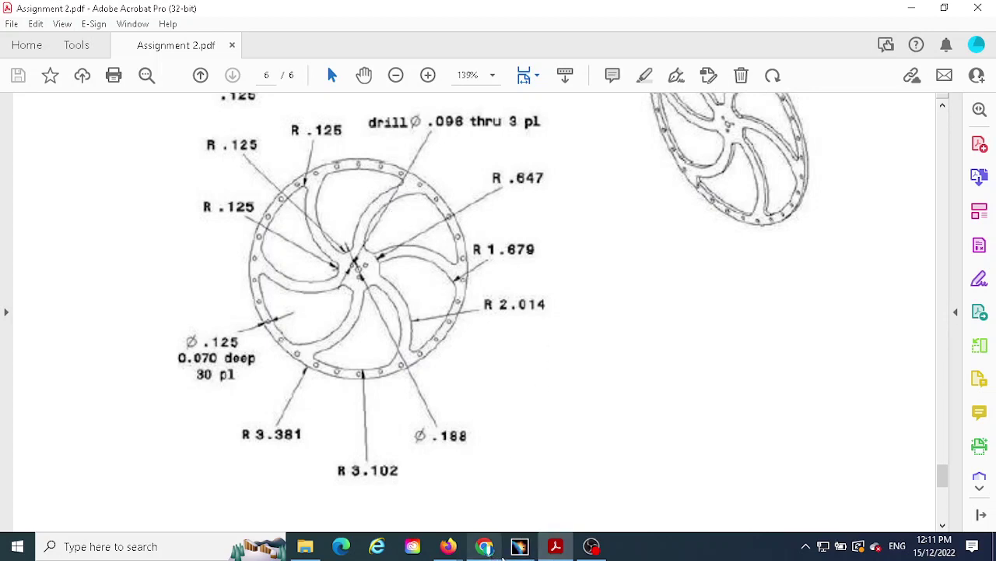
pyautogui.click(519, 546)
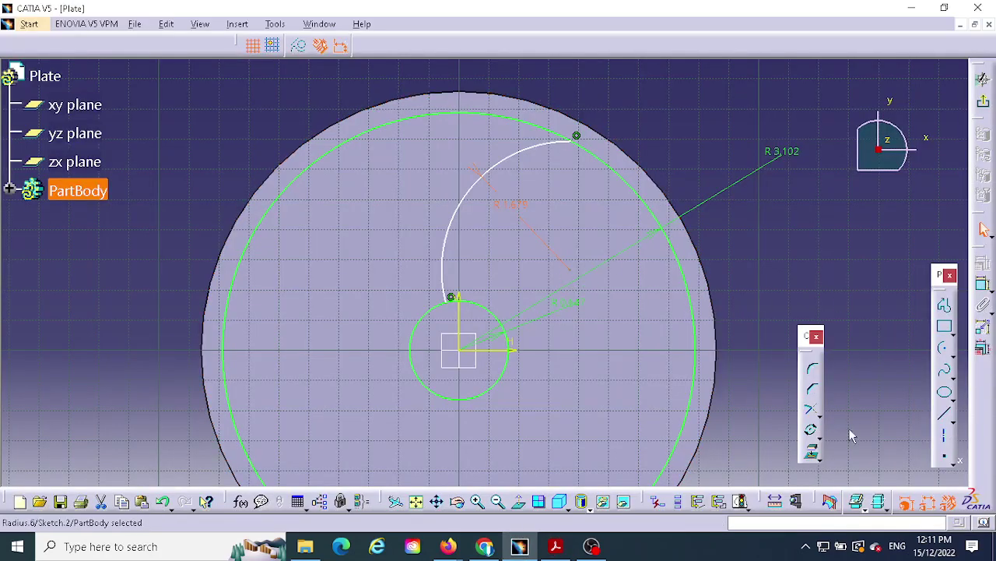
pyautogui.click(945, 348)
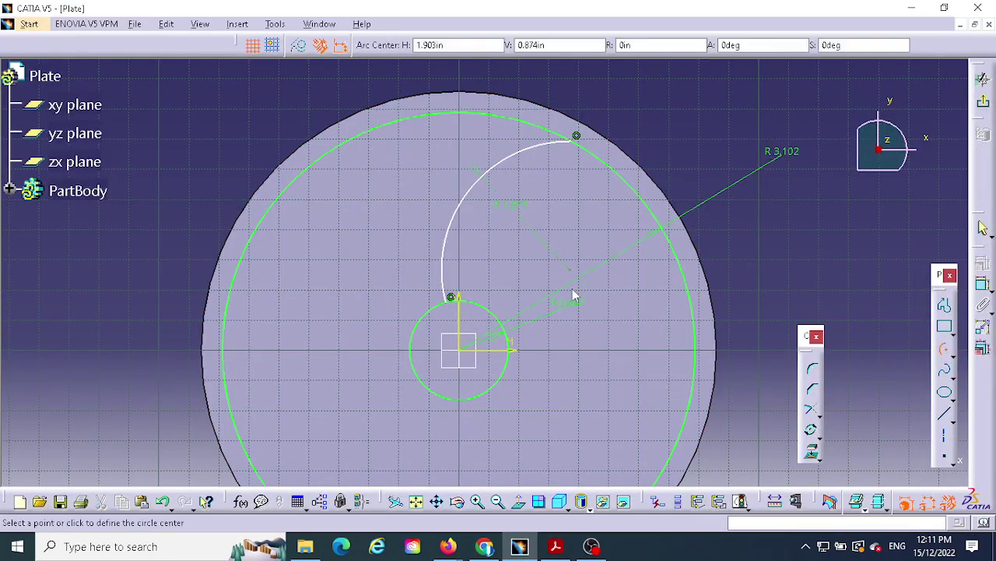
pyautogui.click(570, 269)
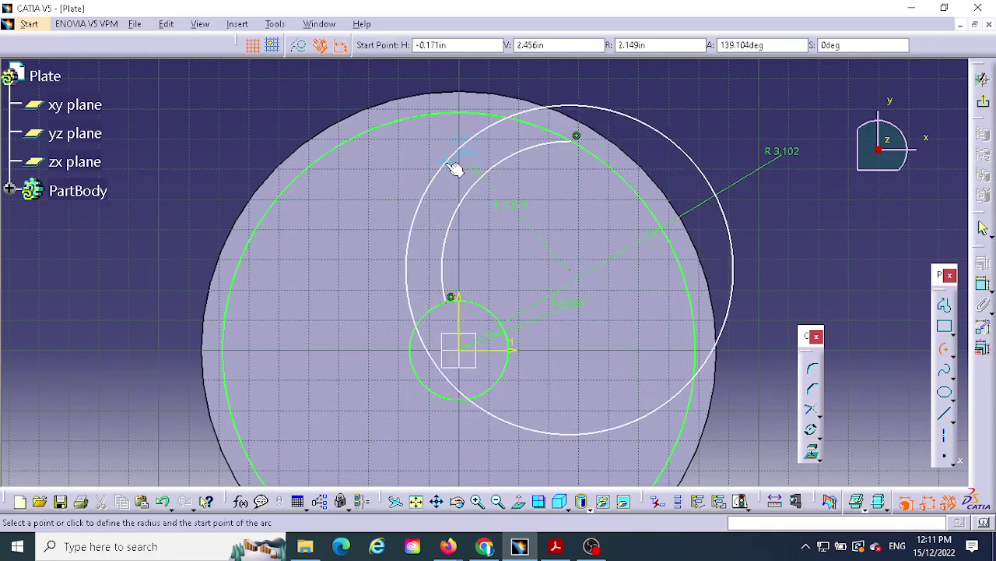
pyautogui.click(455, 168)
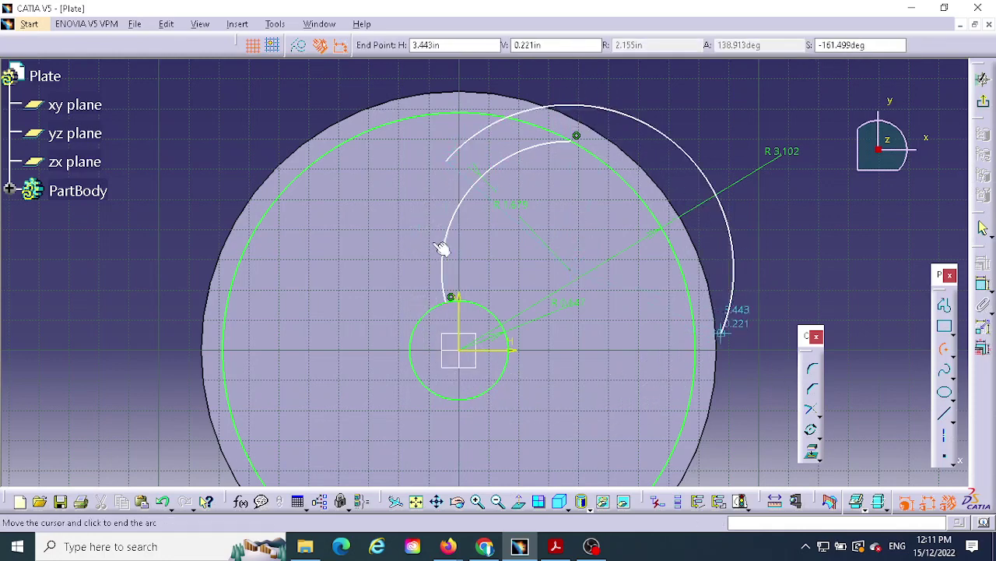
pyautogui.click(462, 207)
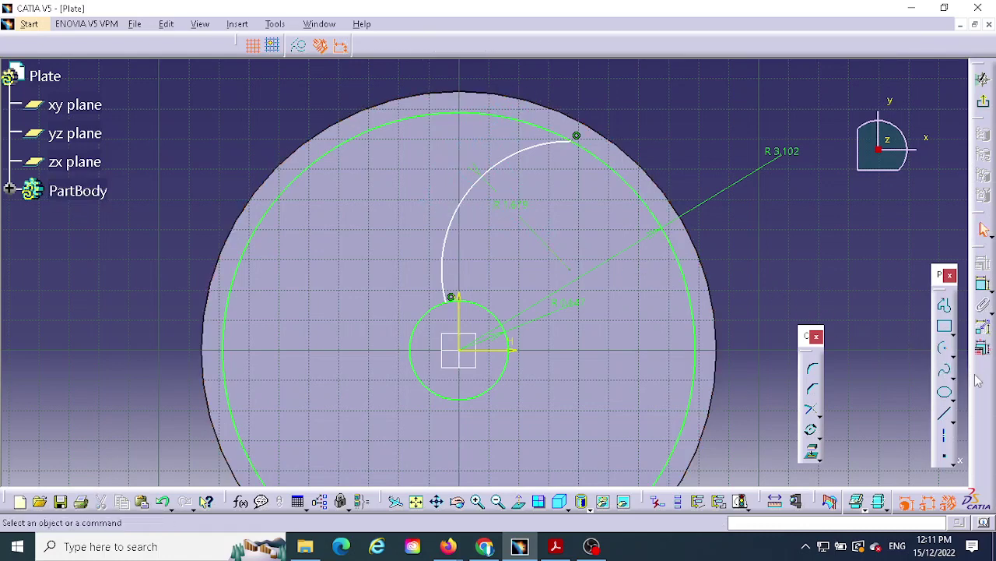
# Sketch a second arc about 2.22 in in radius from the first arc's centre, spanning from the inner circle to the larger circle.
pyautogui.click(944, 348)
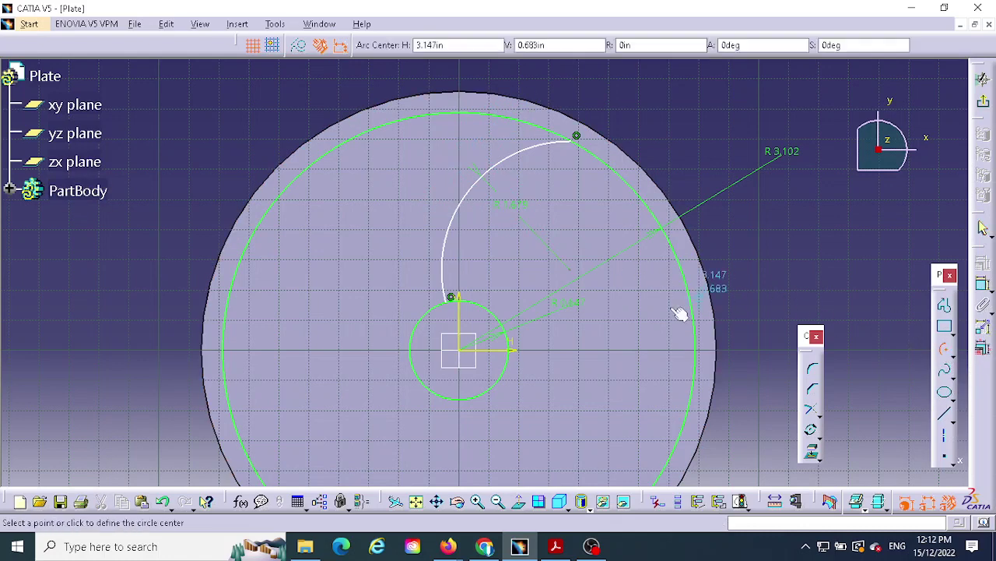
pyautogui.click(572, 270)
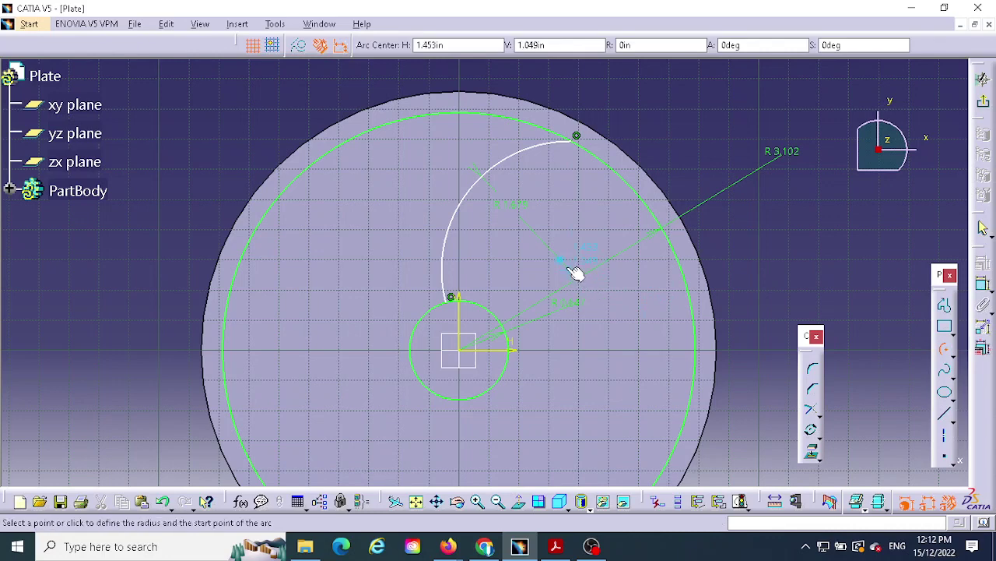
pyautogui.click(422, 338)
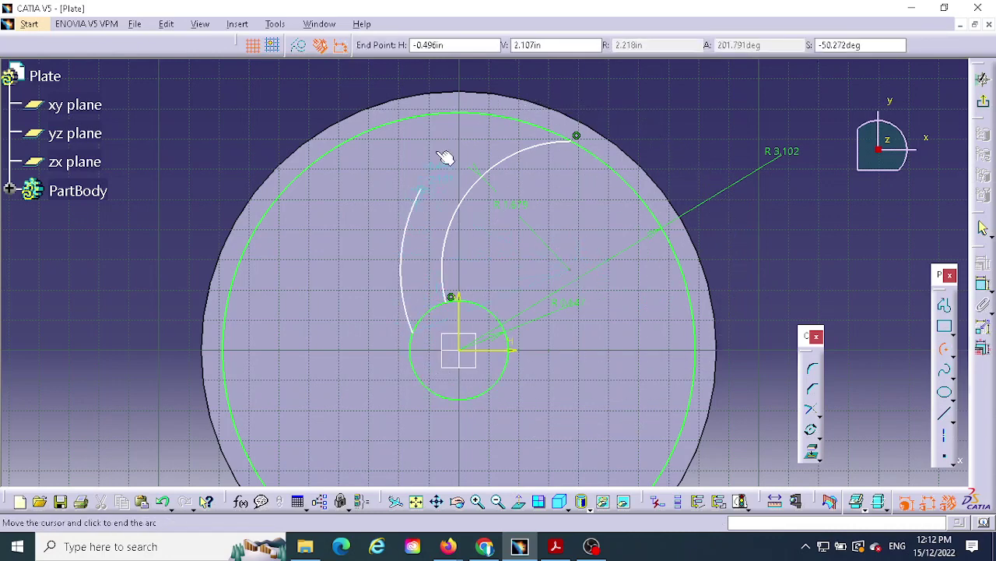
pyautogui.click(502, 111)
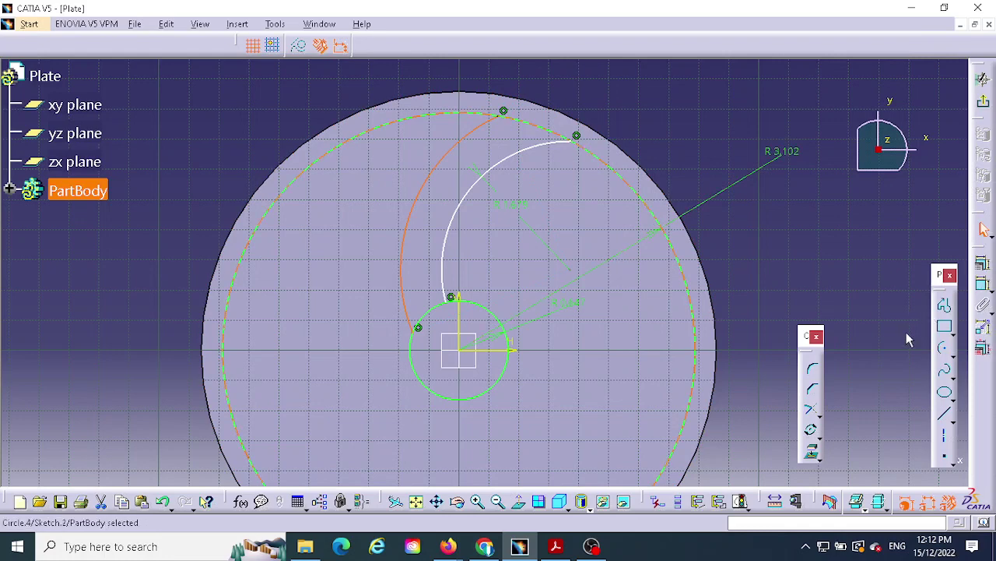
# Add a radius constraint to the outer arc, set it to 2.014 in, and review the spoke layout in the PDF drawing.
pyautogui.click(983, 284)
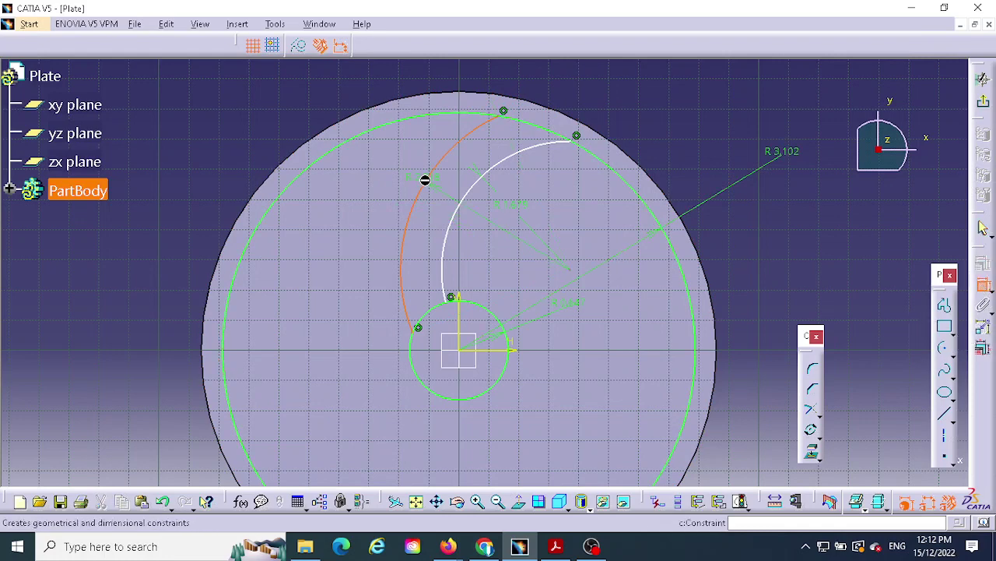
pyautogui.click(425, 179)
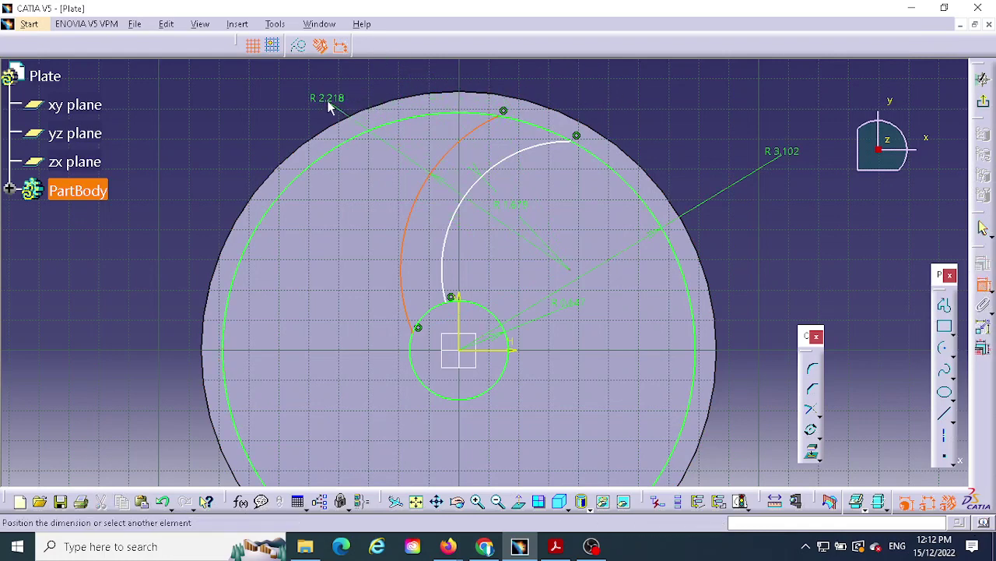
pyautogui.click(328, 107)
pyautogui.doubleClick(336, 103)
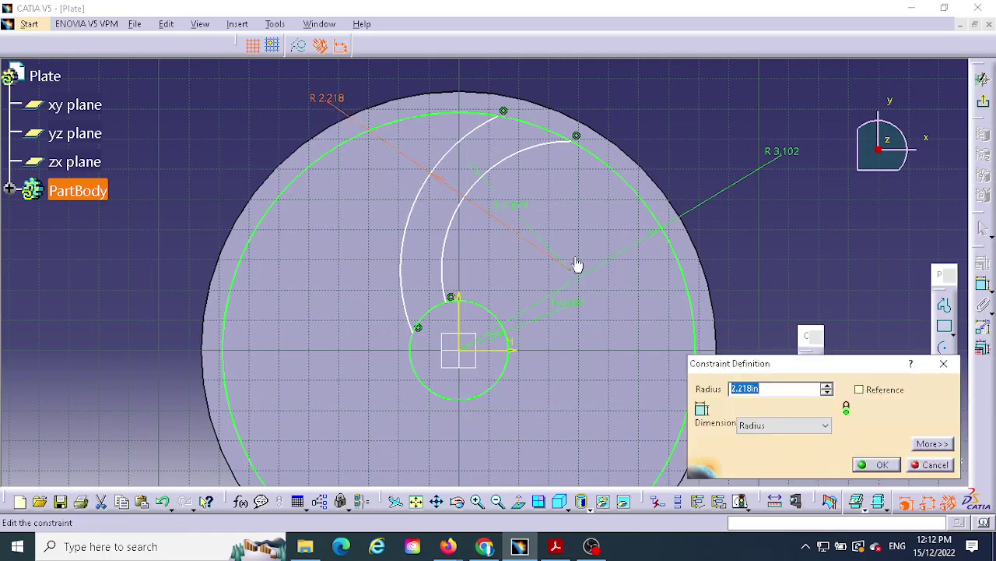
pyautogui.write('2')
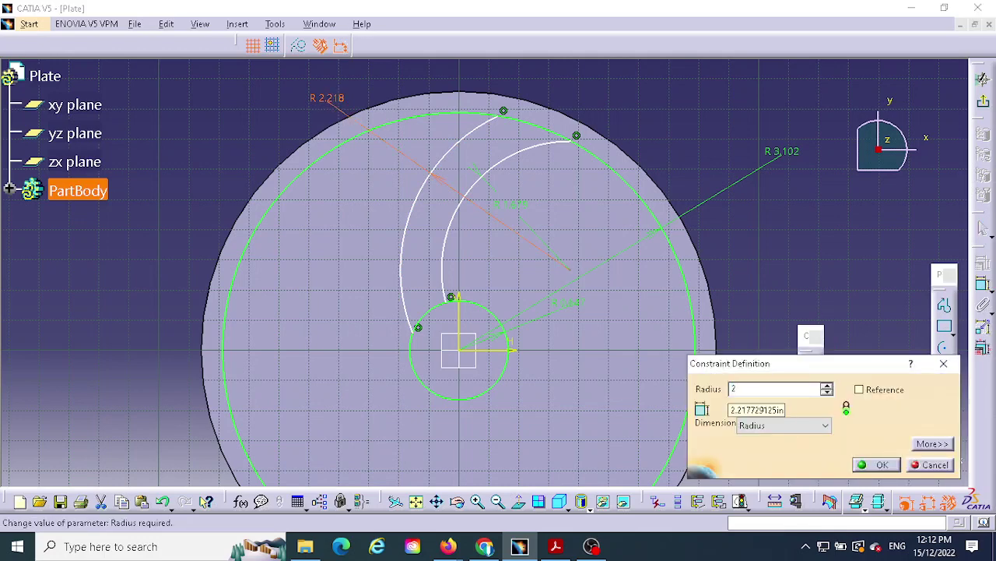
pyautogui.write('.014in')
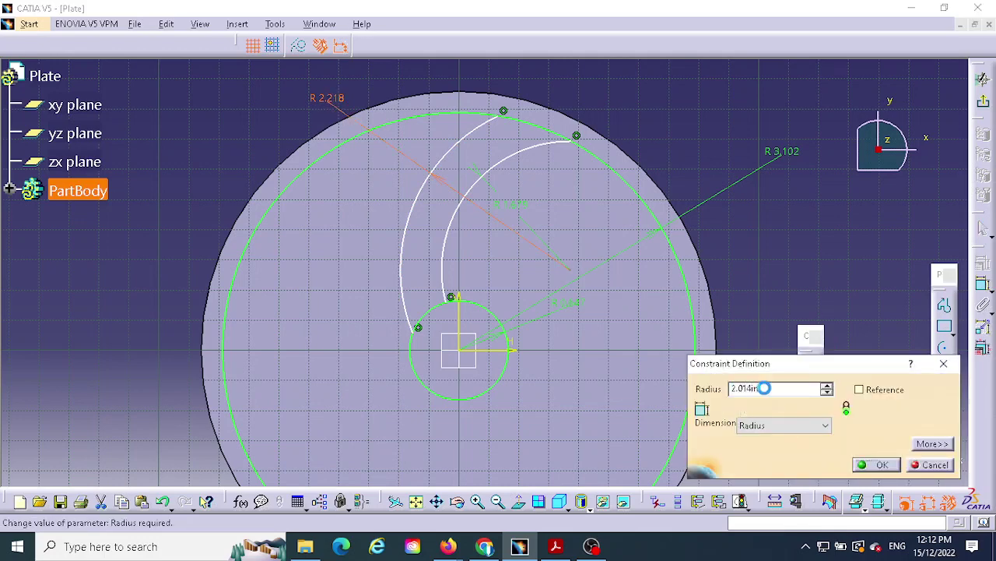
pyautogui.press('Return')
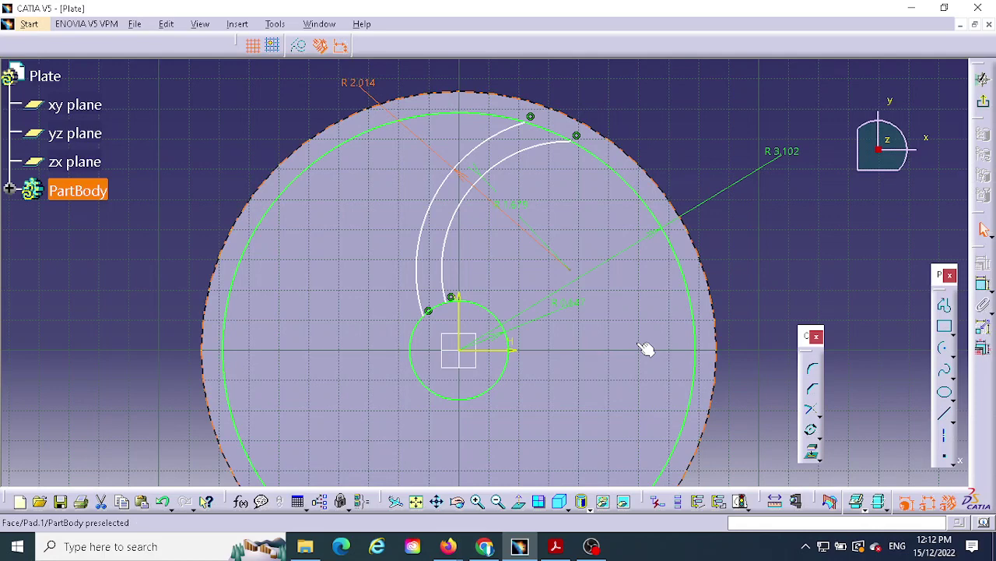
pyautogui.click(559, 547)
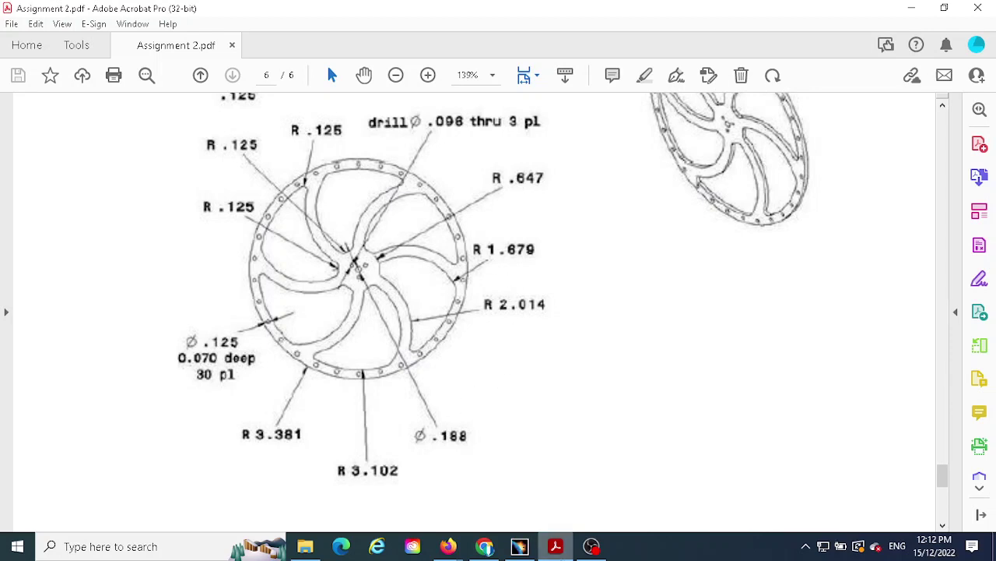
pyautogui.click(520, 546)
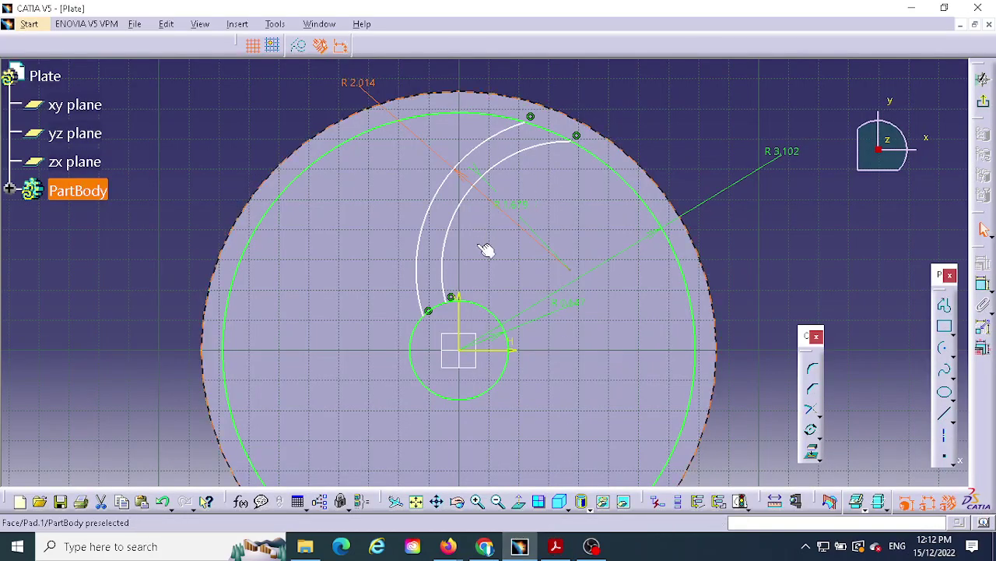
pyautogui.click(818, 436)
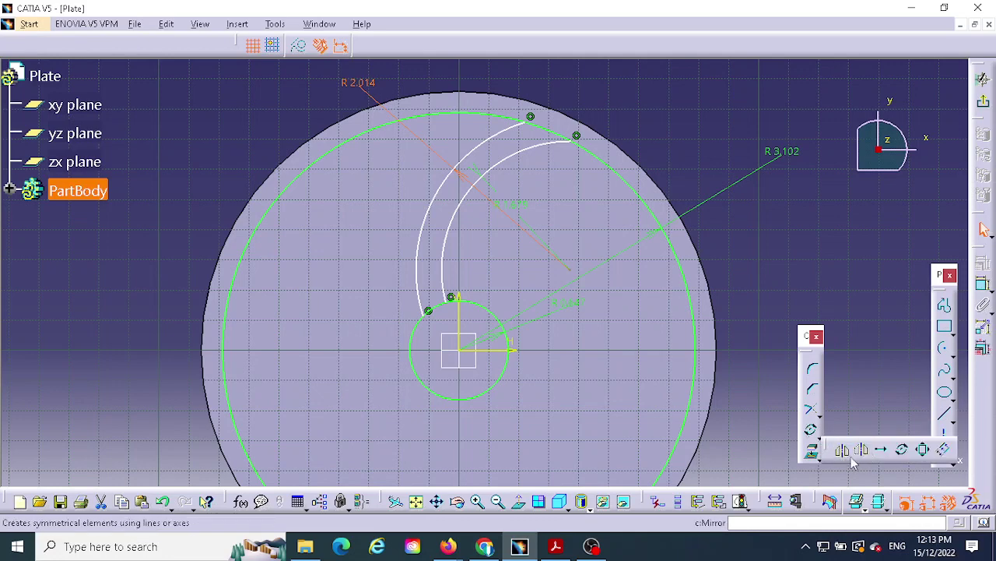
pyautogui.click(903, 451)
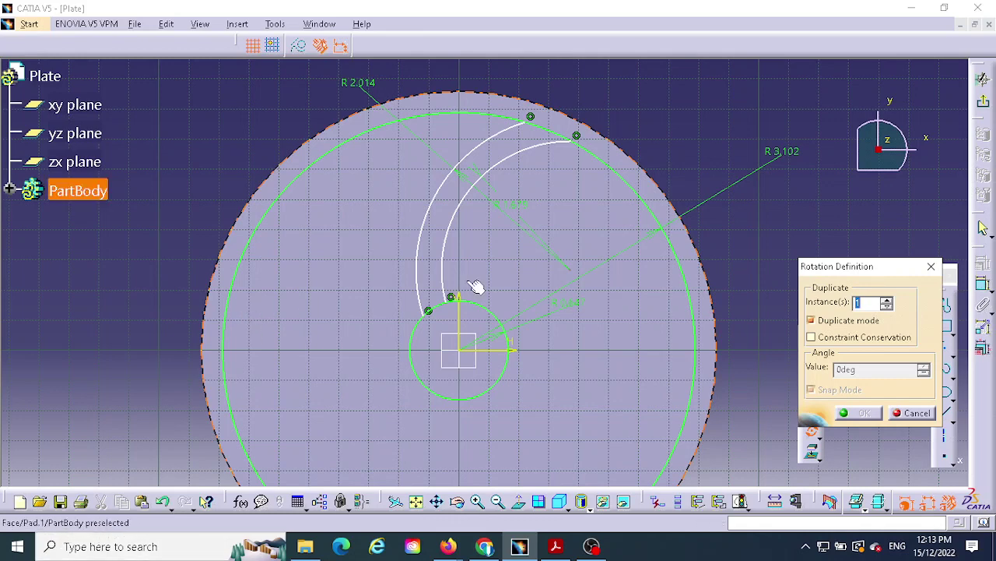
pyautogui.press('Escape')
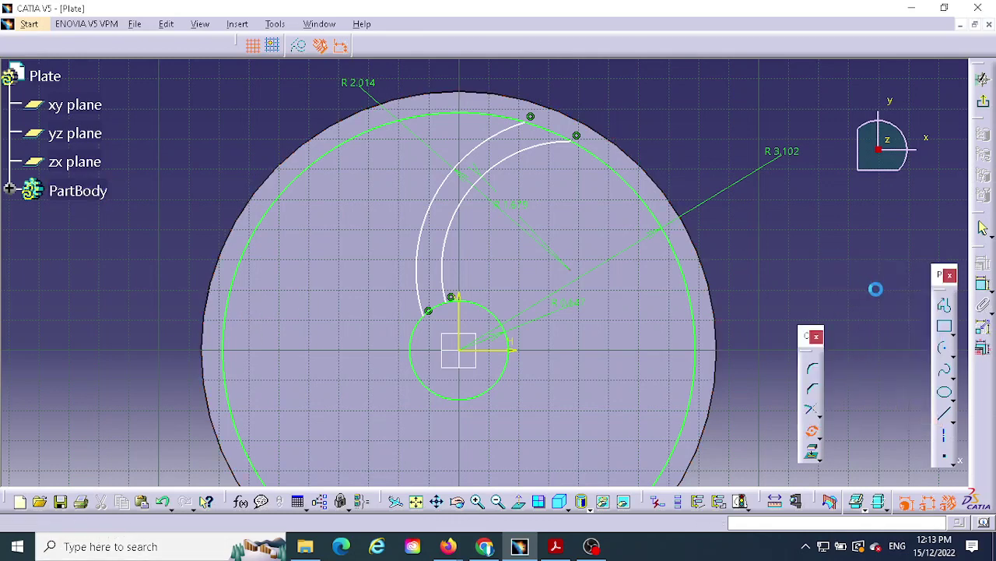
# Rotate one duplicate of both spoke arcs 60 degrees about the sketch origin, using the inner arc's end on the larger circle as angle reference.
pyautogui.click(812, 408)
pyautogui.click(442, 207)
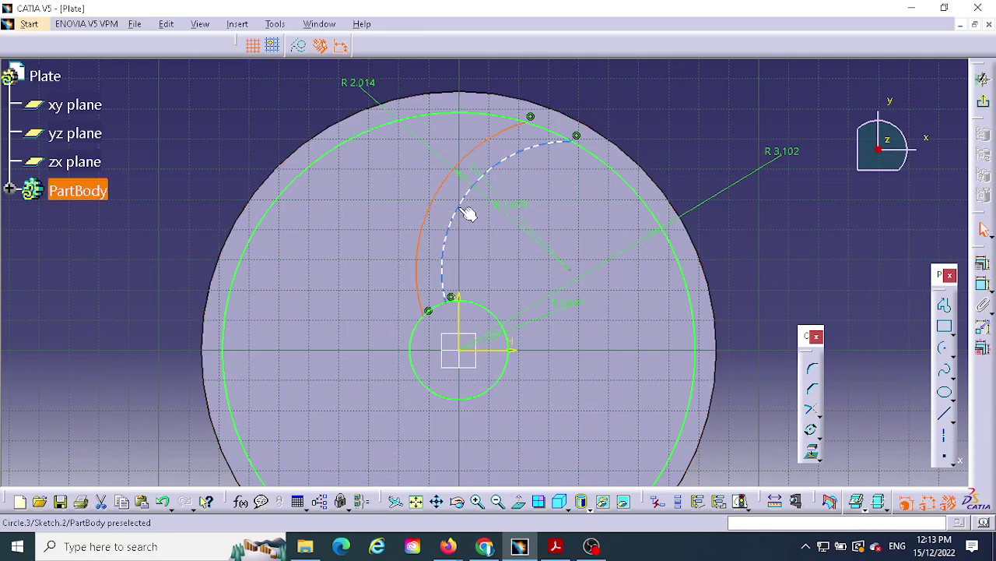
pyautogui.keyDown('ctrl'); pyautogui.click(466, 210); pyautogui.keyUp('ctrl')
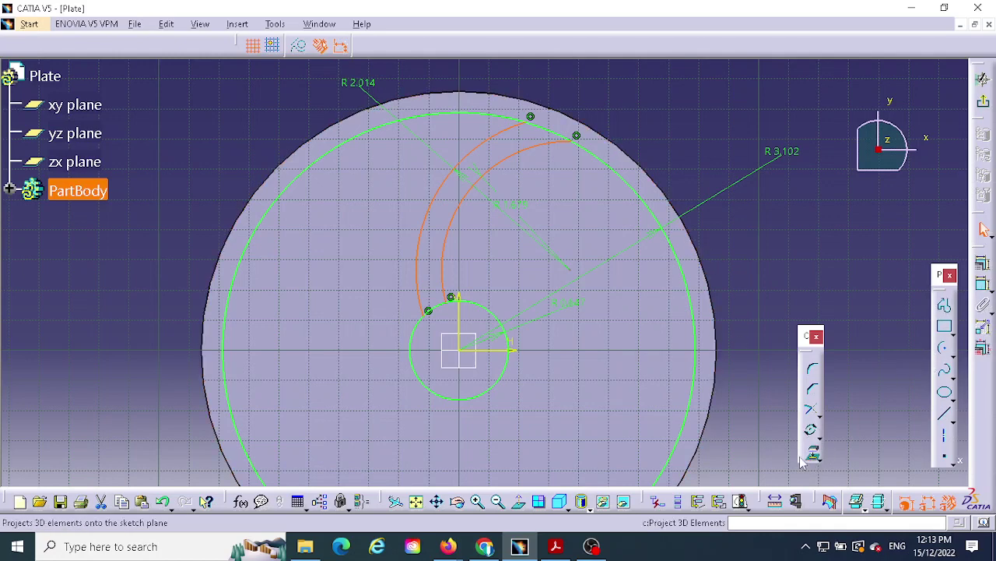
pyautogui.click(812, 432)
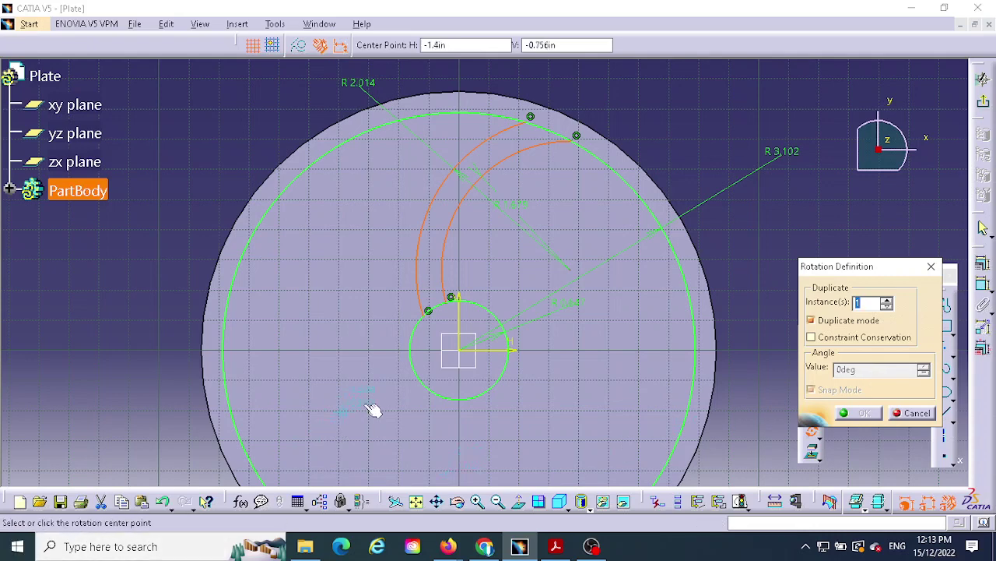
pyautogui.click(467, 356)
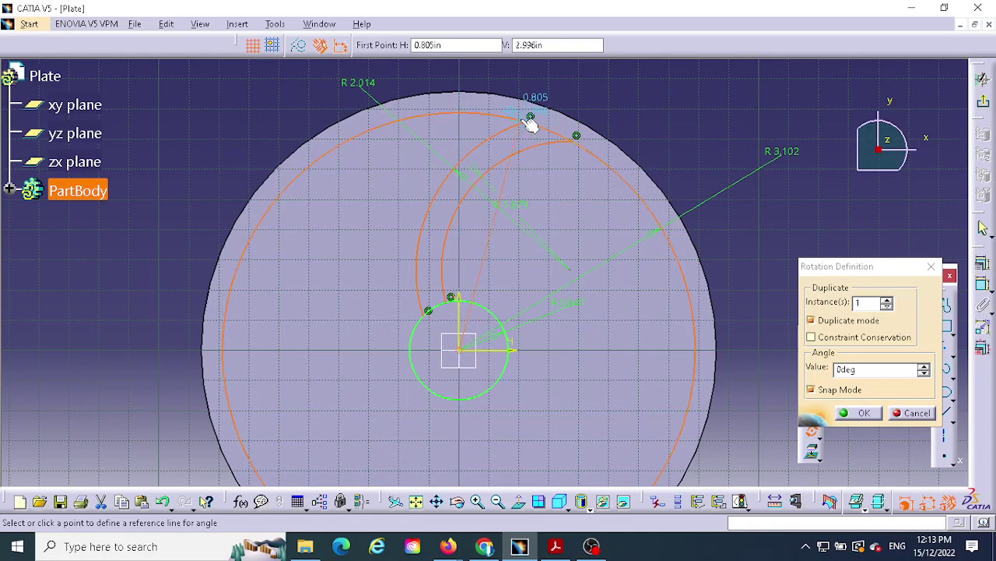
pyautogui.click(577, 140)
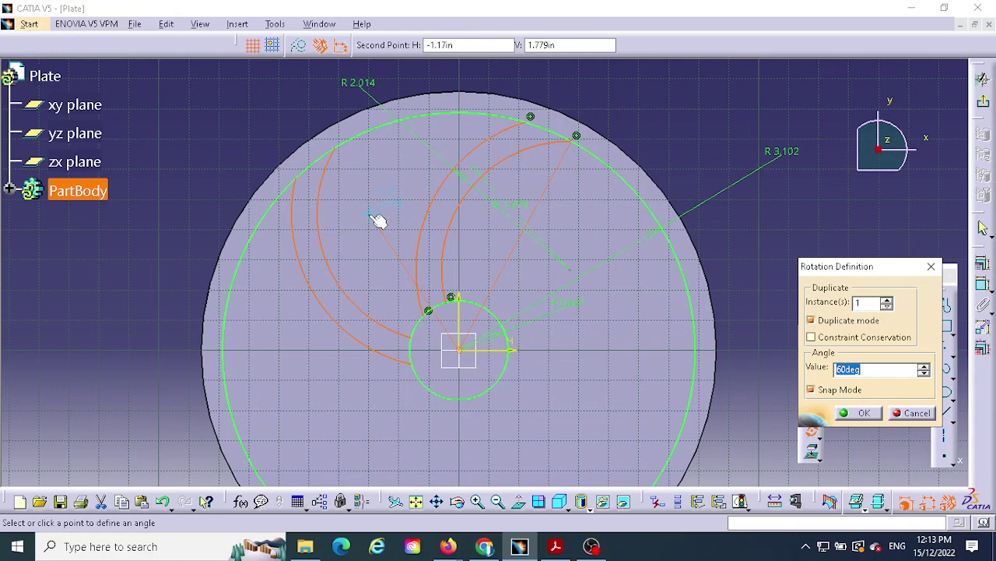
pyautogui.click(376, 220)
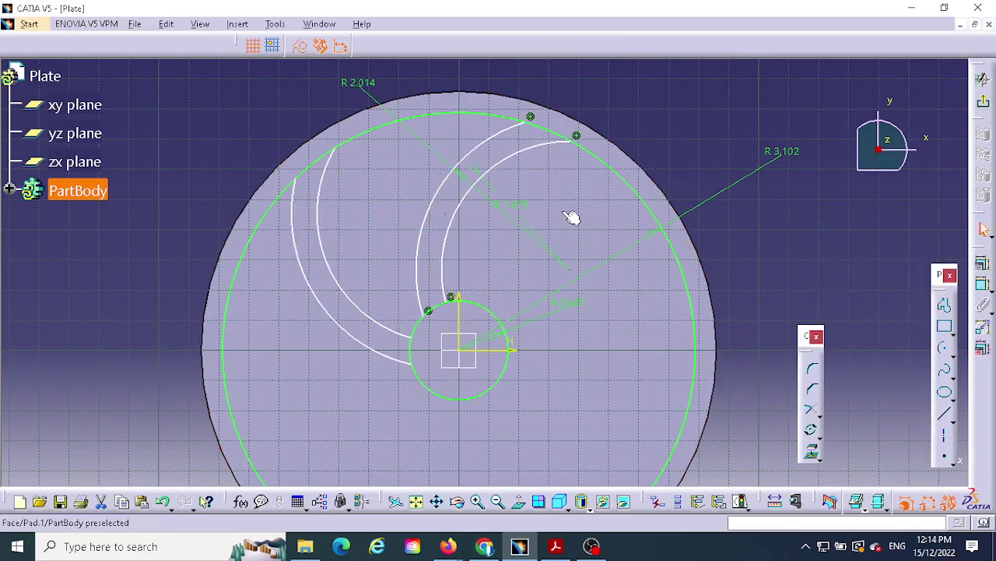
pyautogui.click(541, 306)
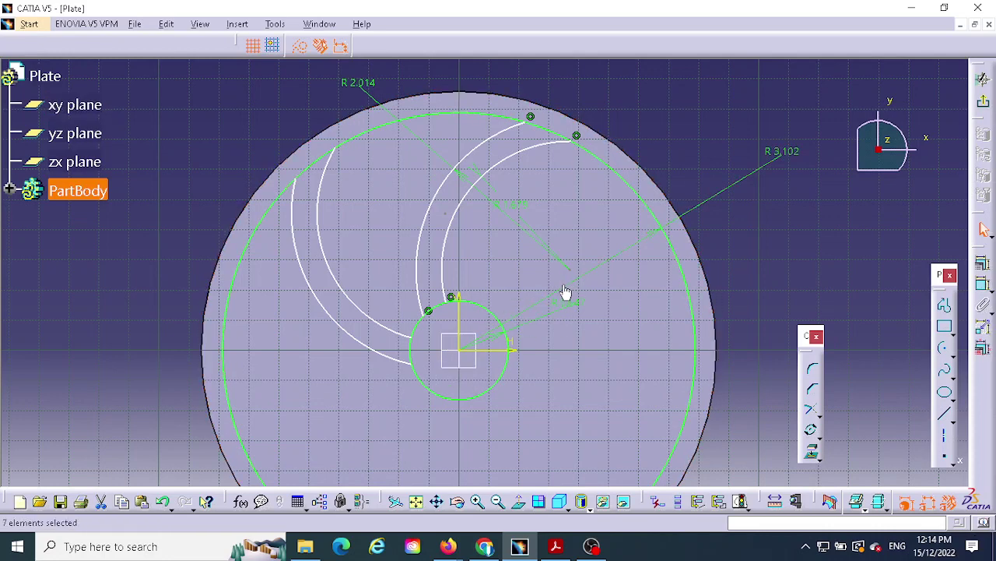
pyautogui.press('Escape')
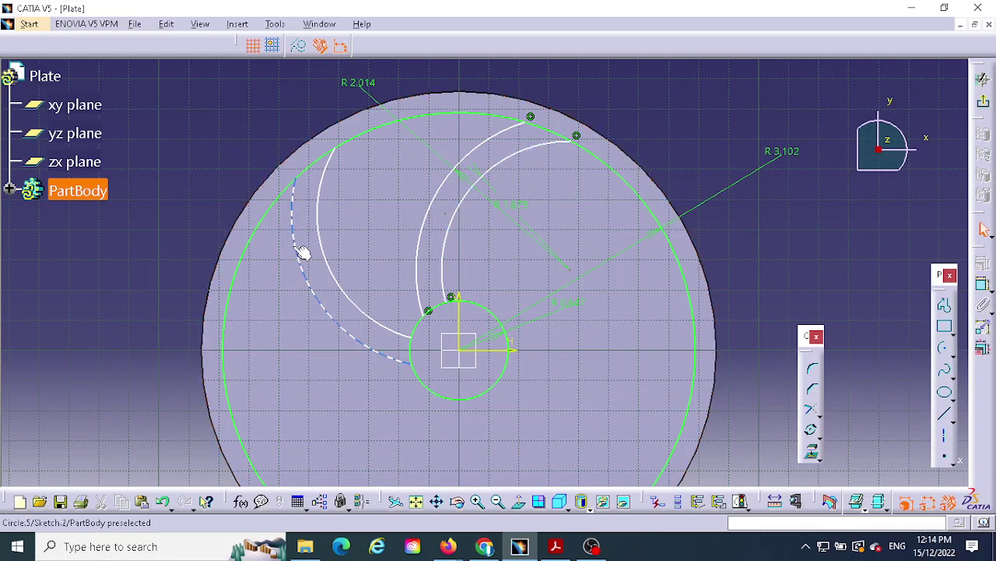
# Delete the outer arc of the rotated copy and the inner arc of the original pair, leaving one window outline.
pyautogui.click(325, 240)
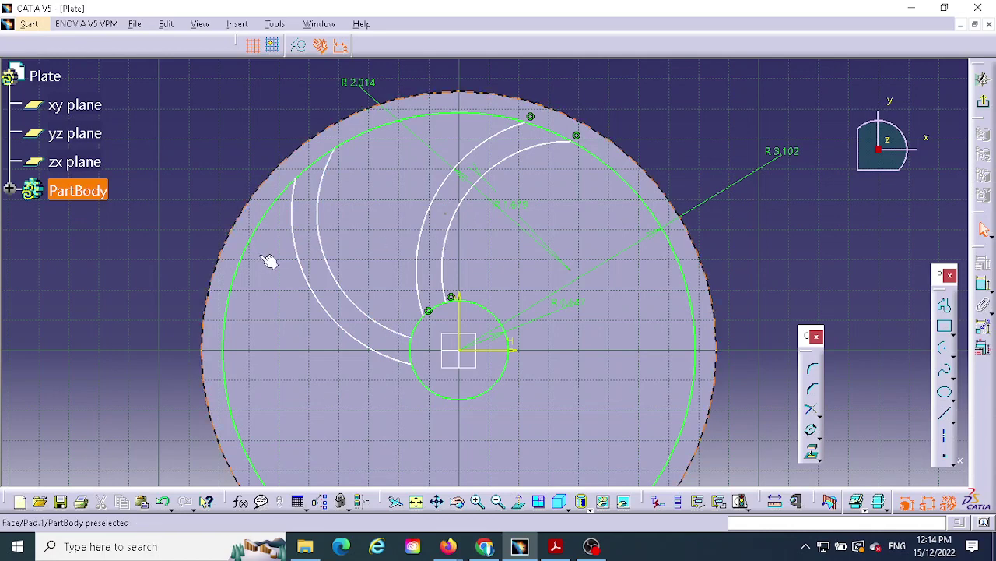
pyautogui.click(299, 266)
pyautogui.press('Delete')
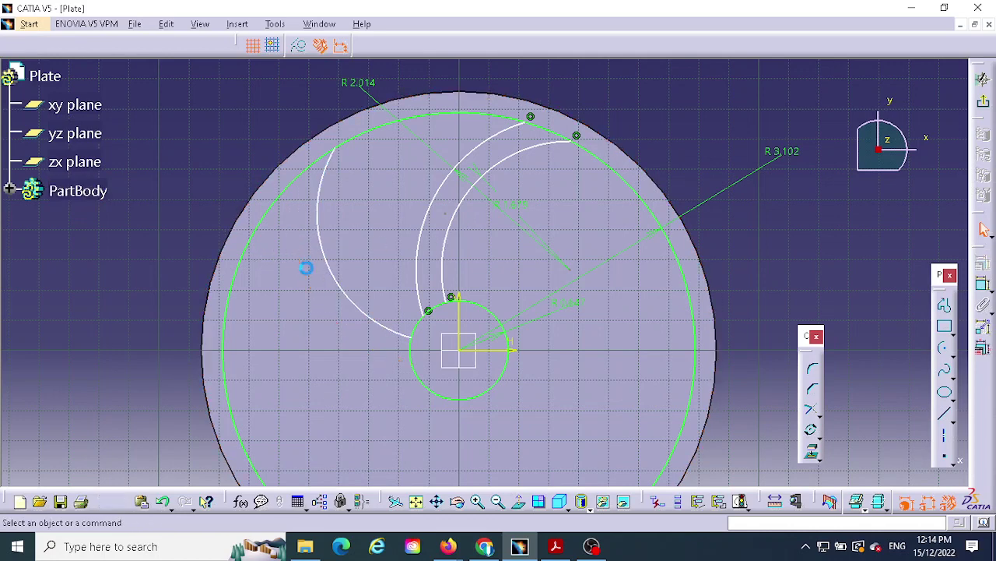
pyautogui.click(462, 221)
pyautogui.press('Delete')
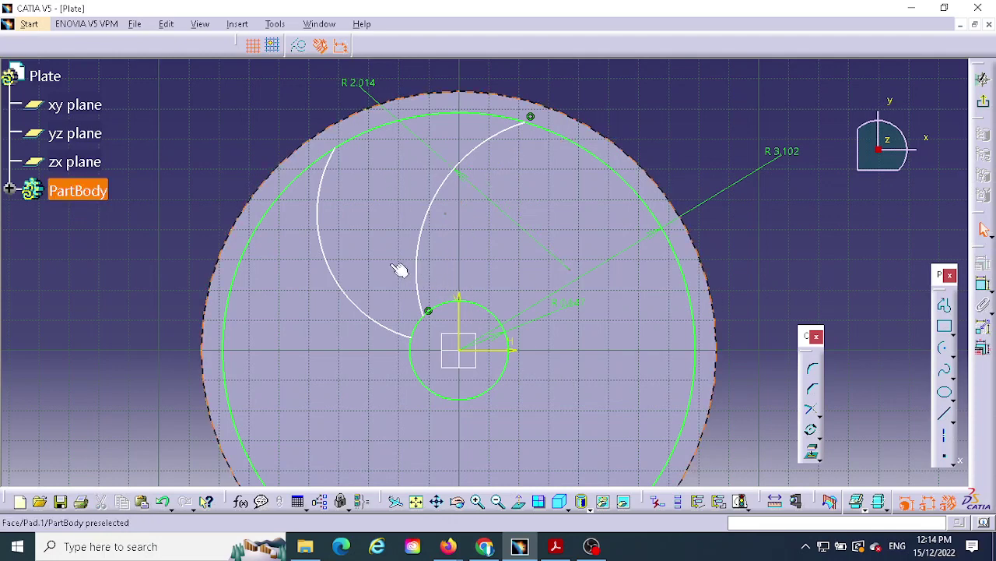
# Consult the PDF drawing for the corner radii, then round the corner between the larger circle and the original arc at about 0.106 in.
pyautogui.click(556, 546)
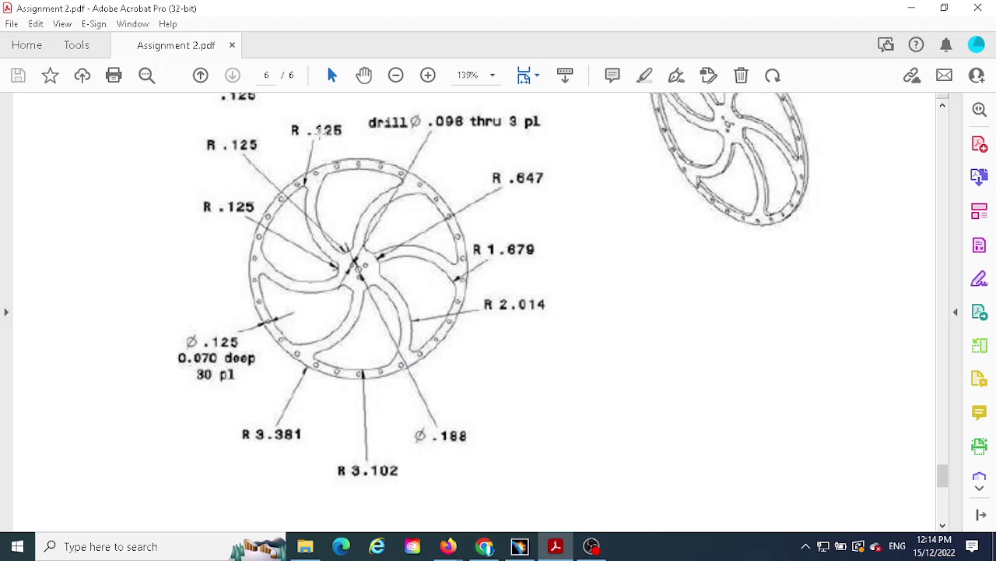
pyautogui.click(520, 545)
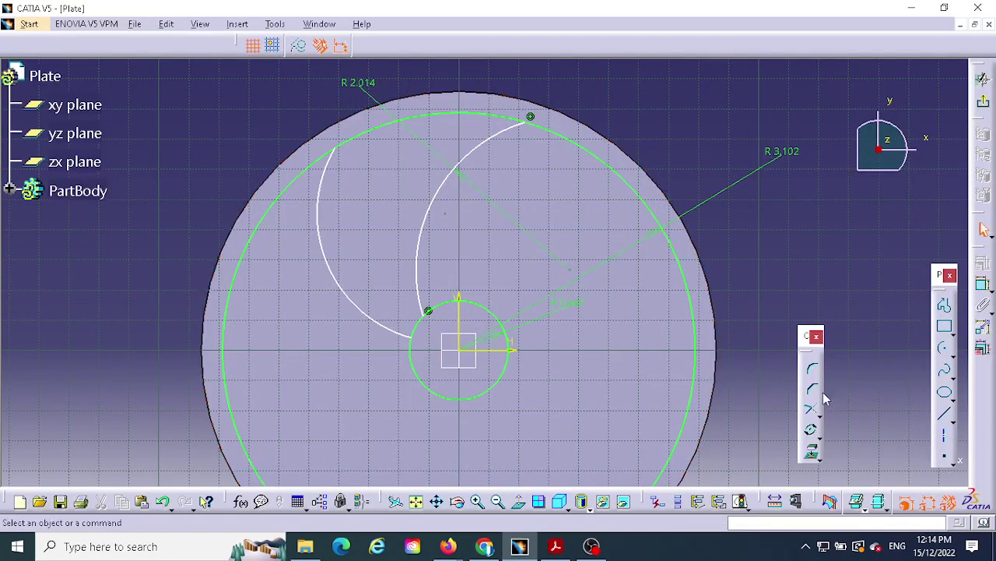
pyautogui.click(496, 116)
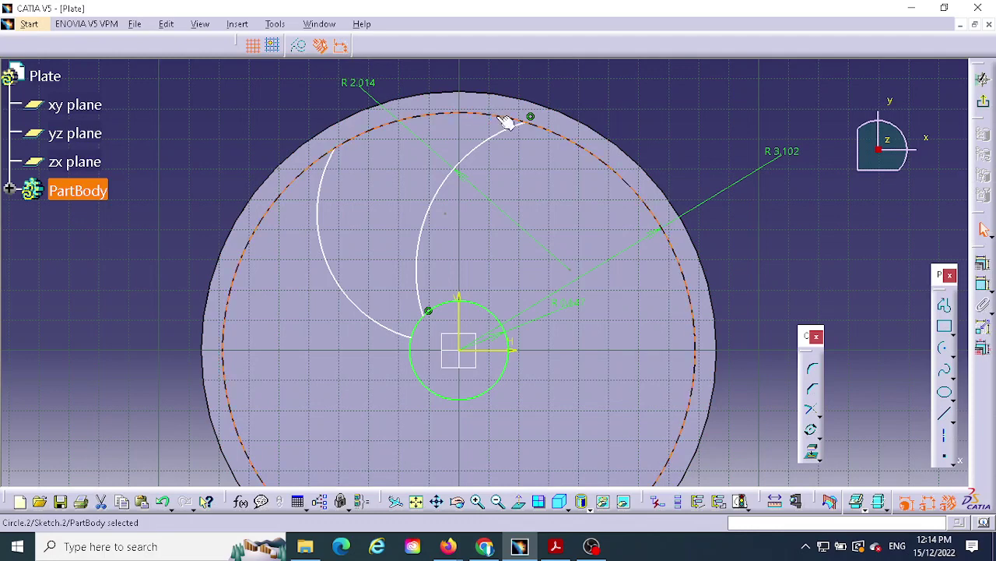
pyautogui.keyDown('ctrl'); pyautogui.click(511, 134); pyautogui.keyUp('ctrl')
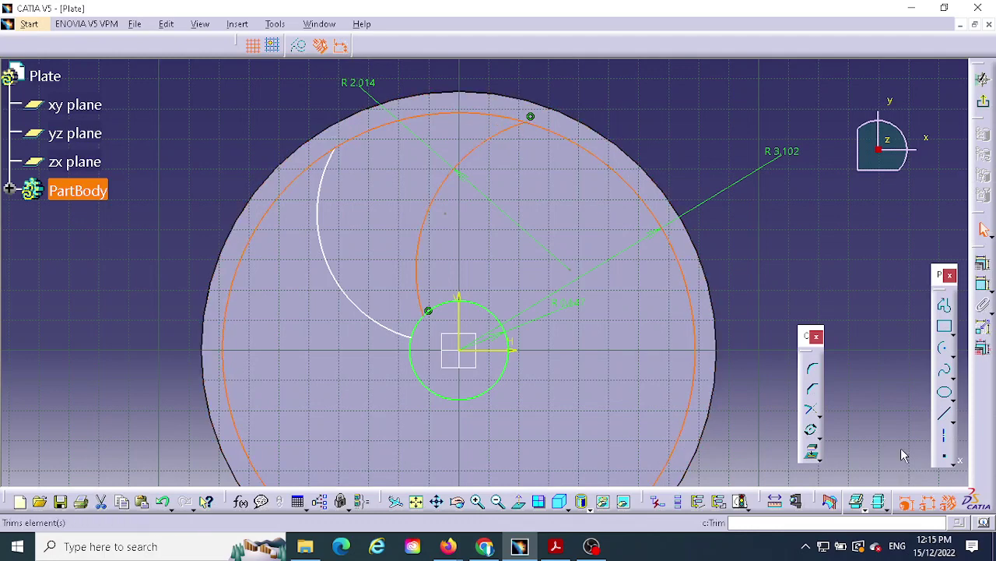
pyautogui.click(813, 369)
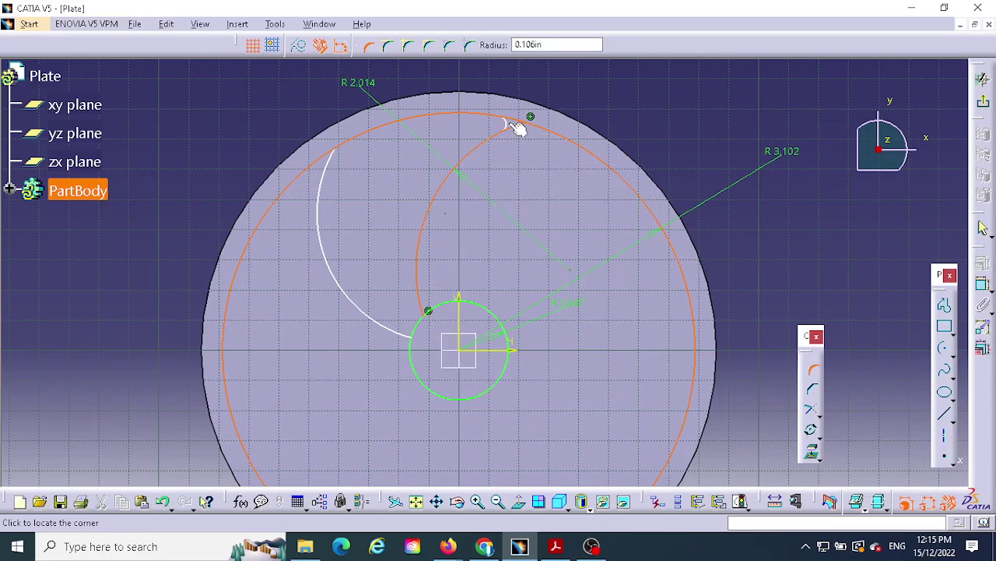
pyautogui.click(517, 129)
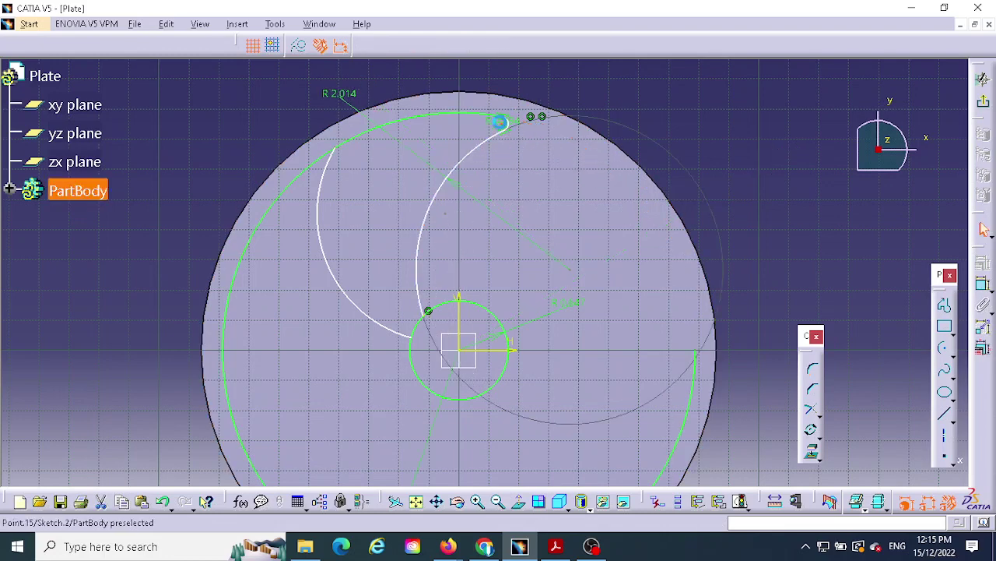
# Set the H coordinate of the new corner's centre point to 0.125 in.
pyautogui.doubleClick(499, 121)
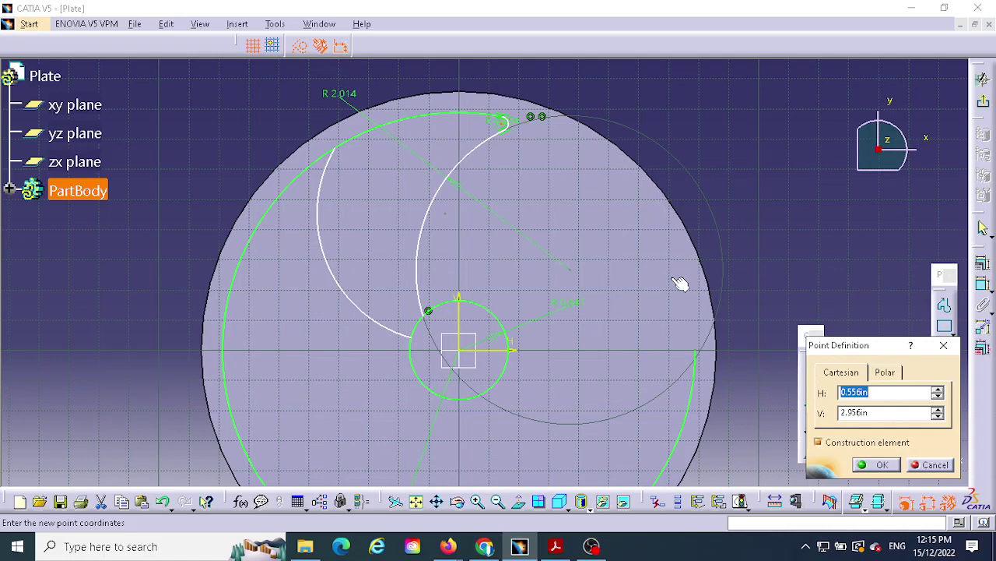
pyautogui.write('.125')
pyautogui.press('Return')
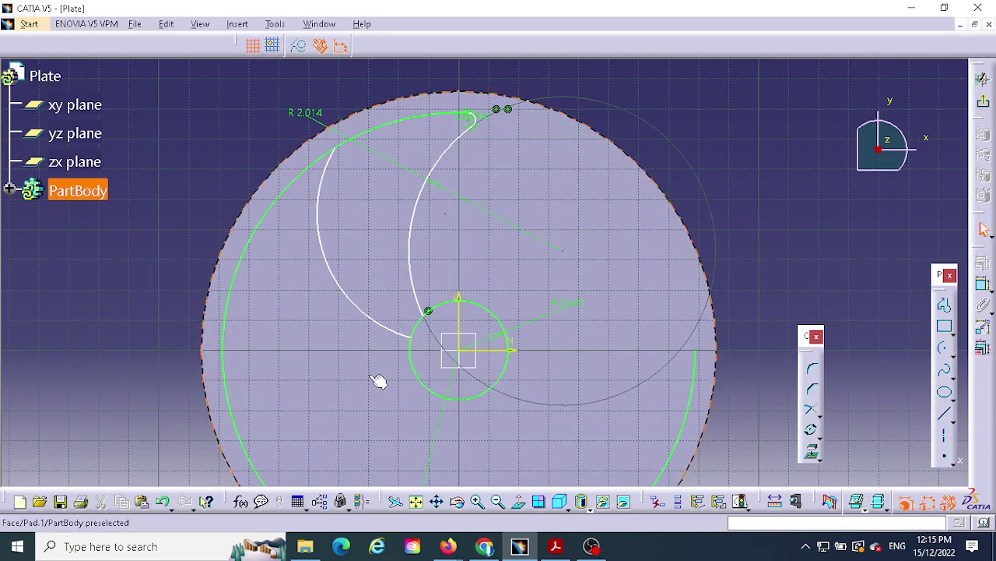
# Round the corner between the copied arc and the inner circle and set its radius to 0.125 in, as in the PDF drawing.
pyautogui.moveTo(378, 356); pyautogui.dragTo(387, 279, button='middle')
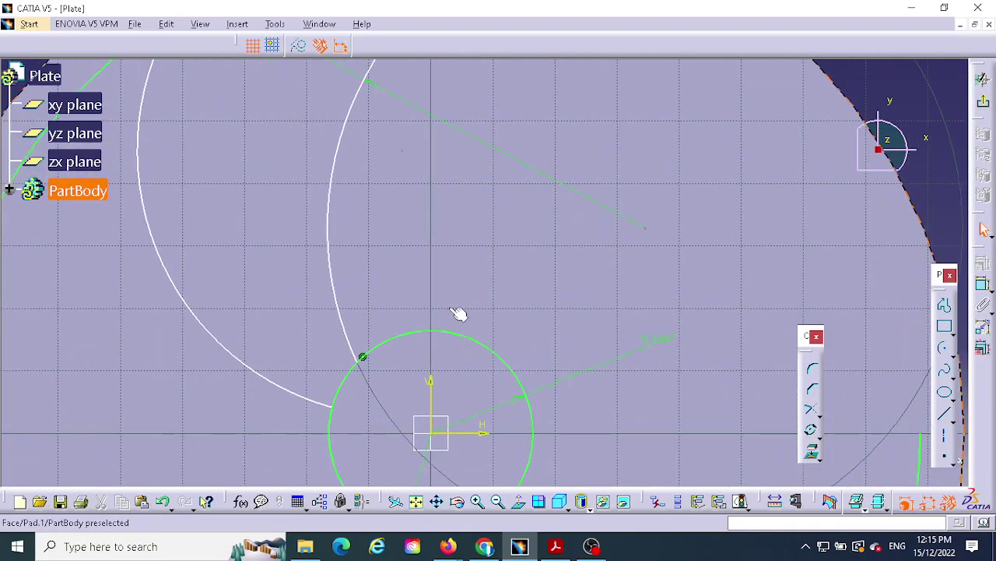
pyautogui.moveTo(460, 313)
pyautogui.mouseDown(button='middle')
pyautogui.moveTo(485, 280)
pyautogui.moveTo(612, 198)
pyautogui.mouseUp(button='middle')
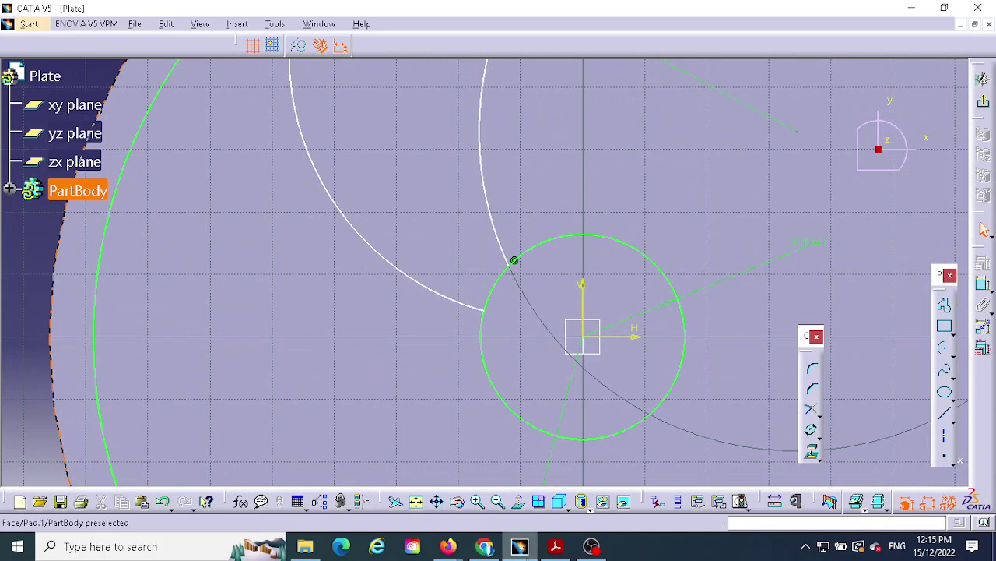
pyautogui.click(556, 545)
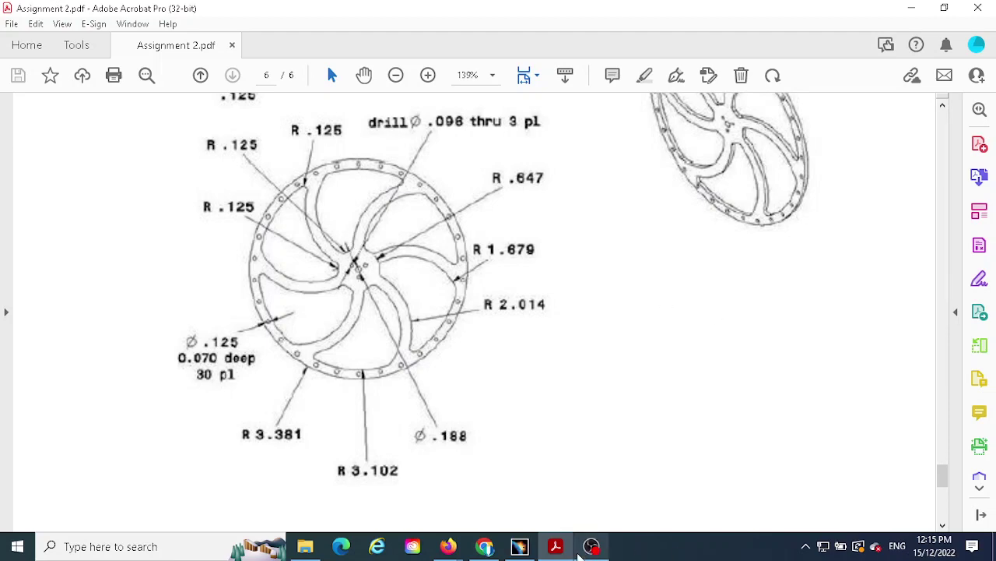
pyautogui.click(520, 546)
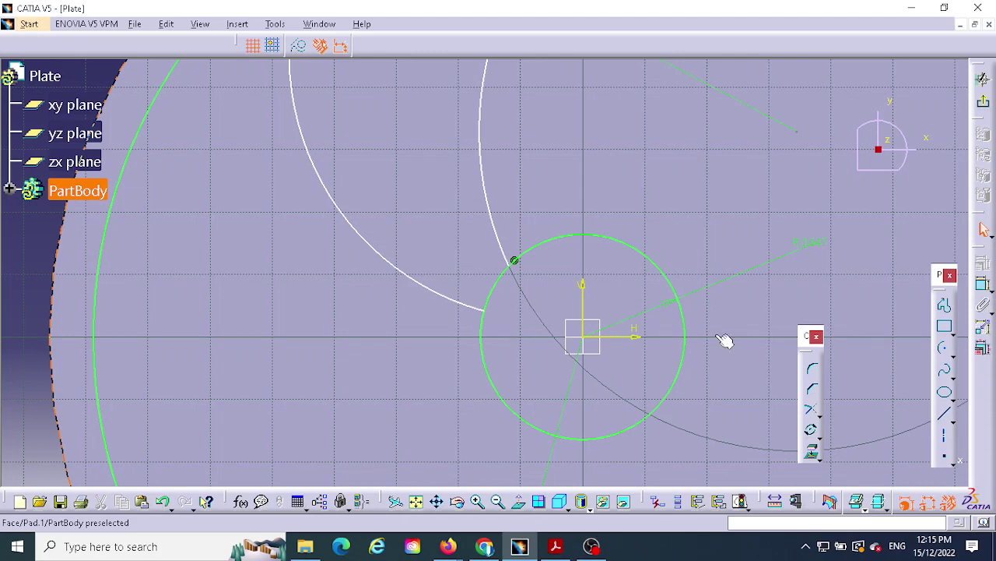
pyautogui.click(413, 285)
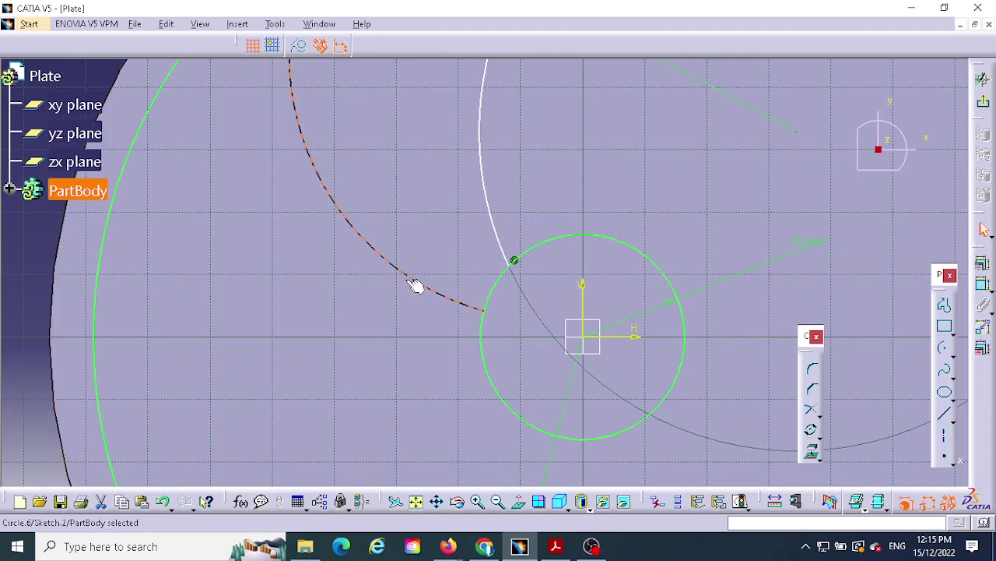
pyautogui.keyDown('ctrl'); pyautogui.click(499, 290); pyautogui.keyUp('ctrl')
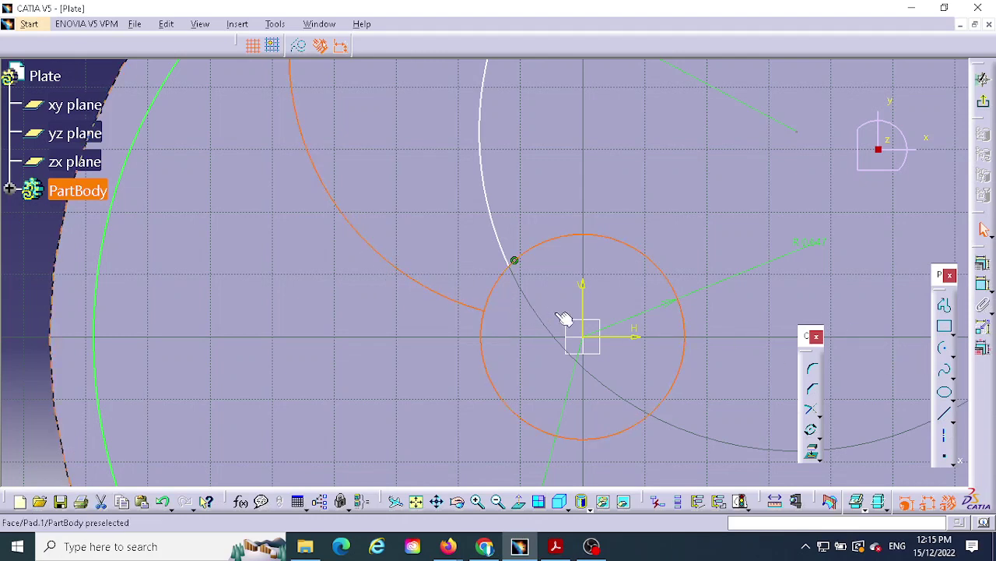
pyautogui.click(812, 369)
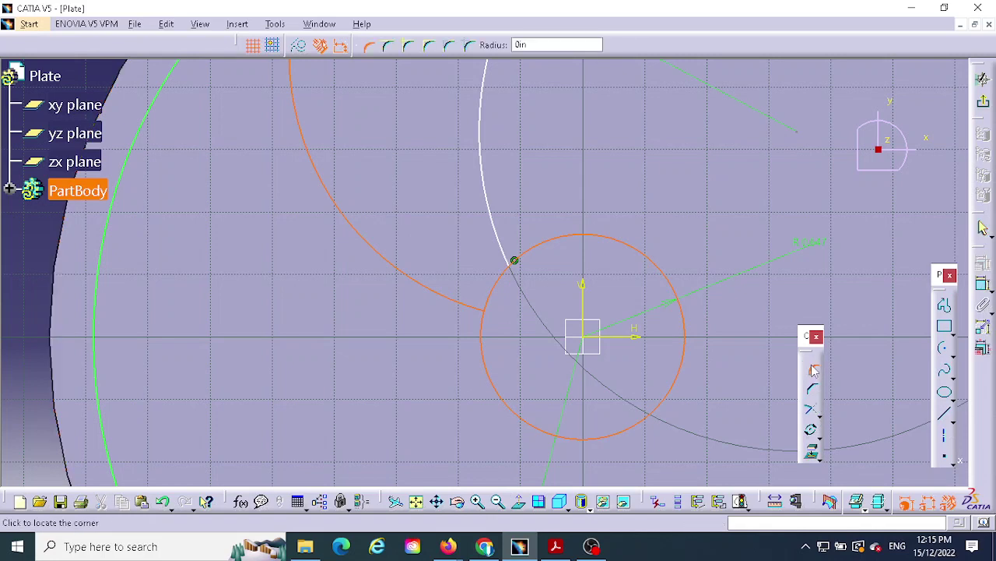
pyautogui.click(482, 309)
pyautogui.doubleClick(473, 291)
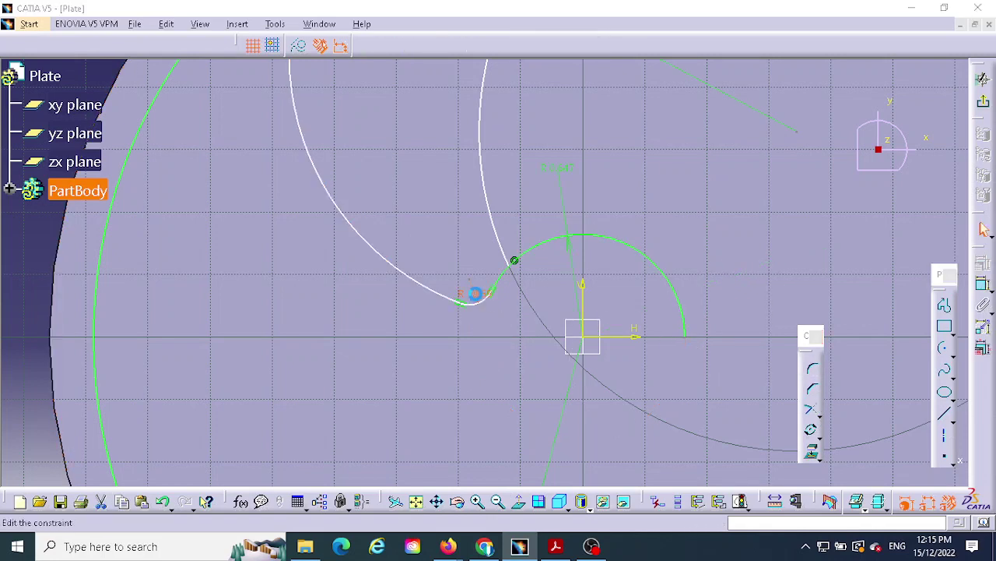
pyautogui.write('.125')
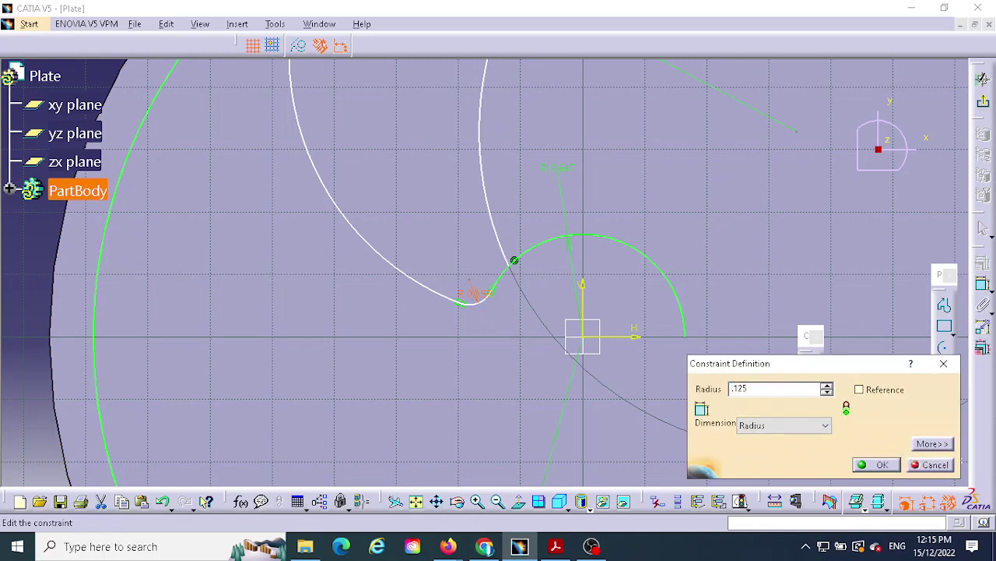
pyautogui.press('Return')
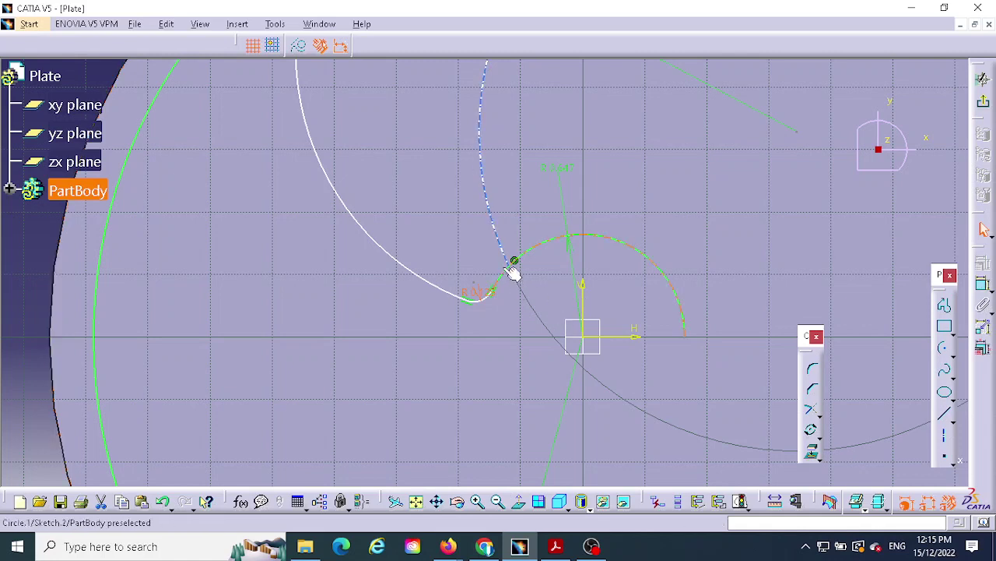
# Round the corner between the original arc and the inner circle and set its radius to the drawing's 0.125 in.
pyautogui.click(498, 230)
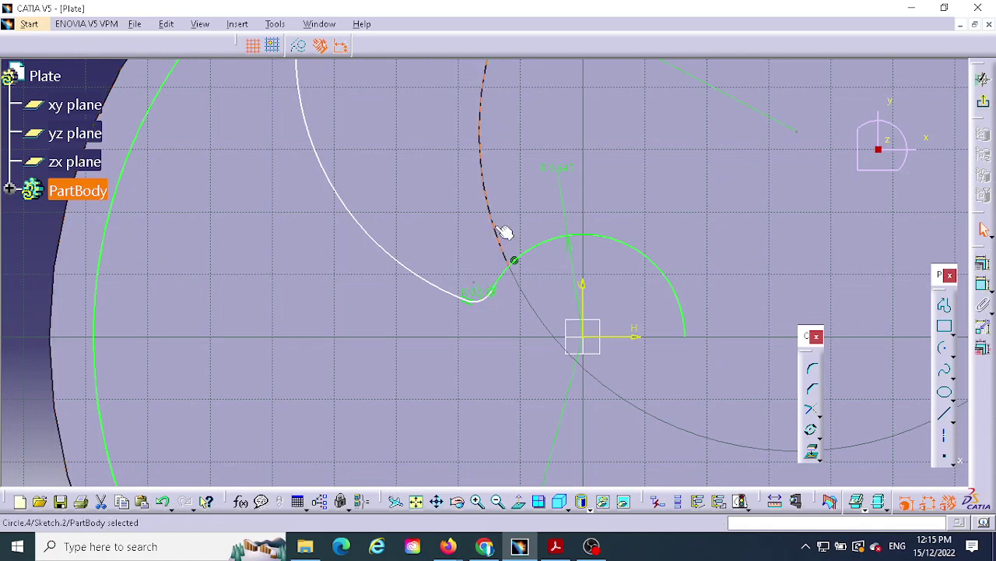
pyautogui.keyDown('ctrl'); pyautogui.click(513, 278); pyautogui.keyUp('ctrl')
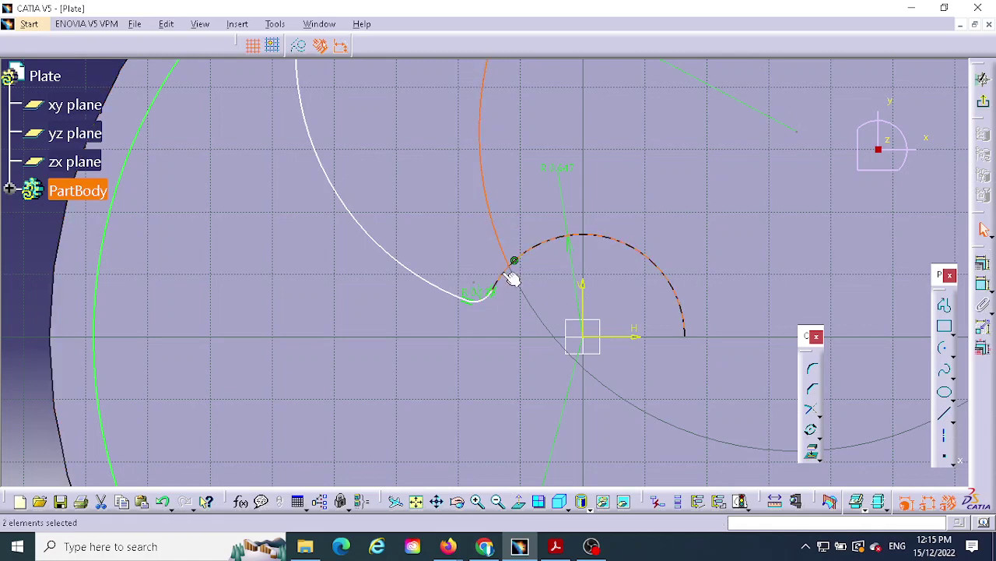
pyautogui.click(812, 369)
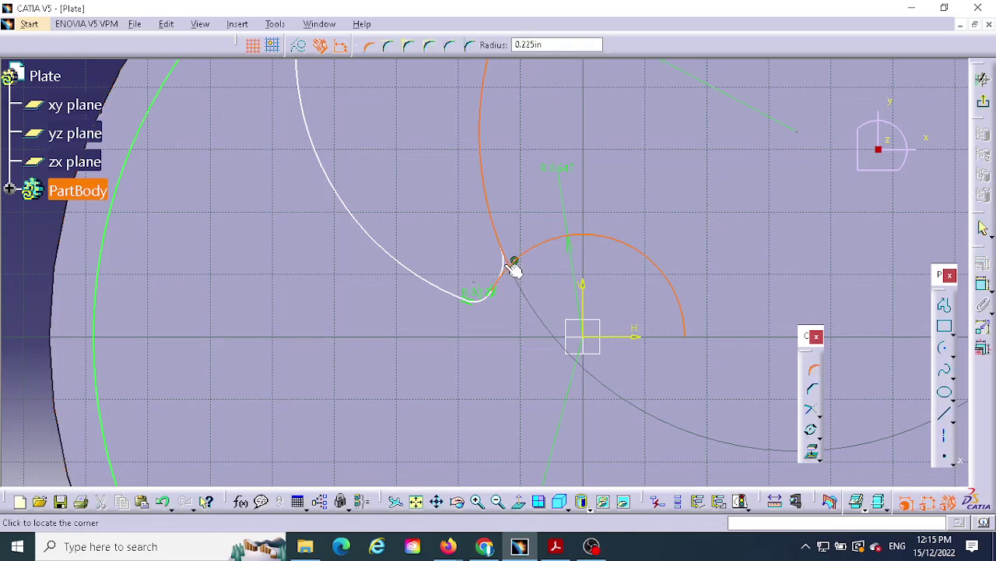
pyautogui.click(514, 267)
pyautogui.doubleClick(489, 264)
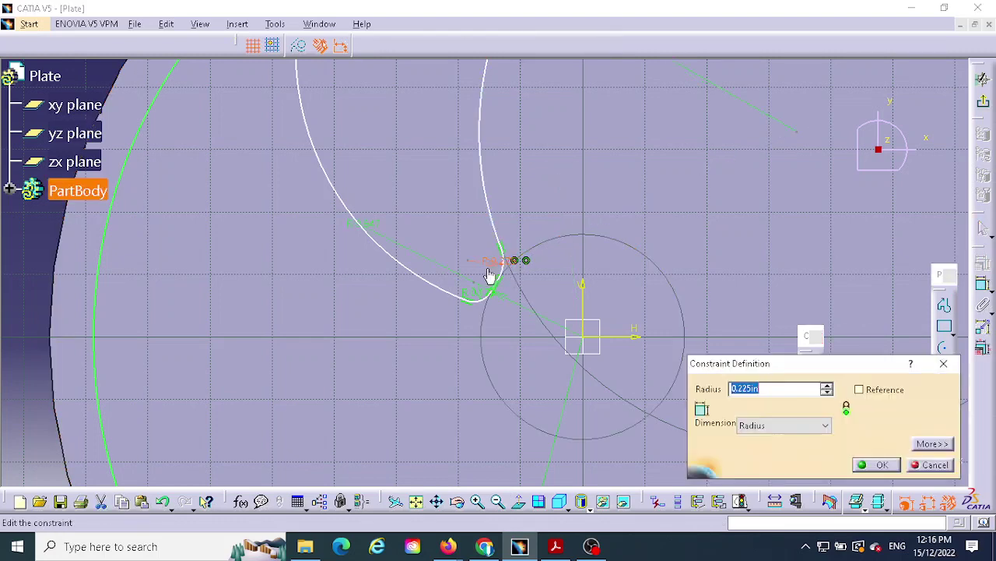
pyautogui.write('.')
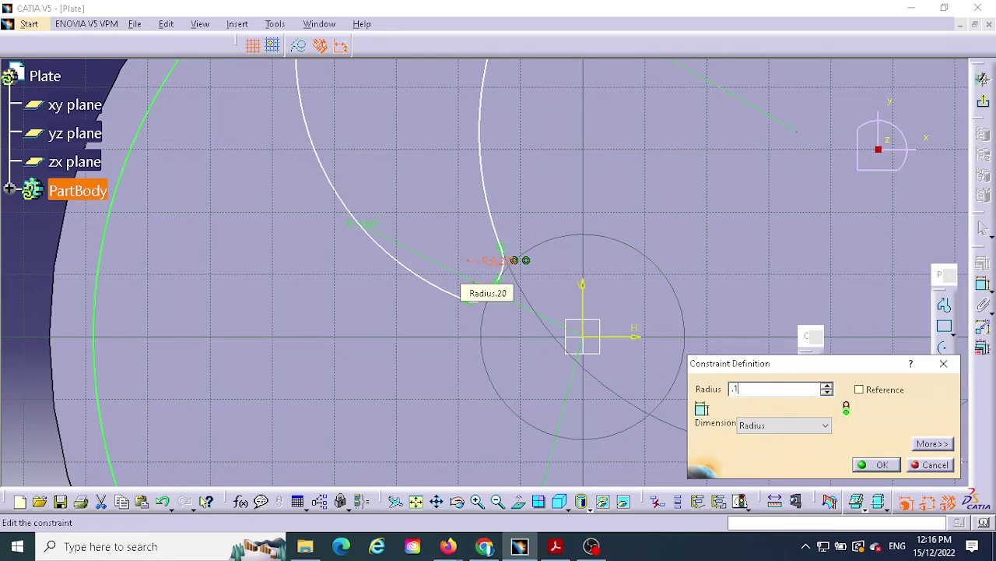
pyautogui.write('12')
pyautogui.press('Return')
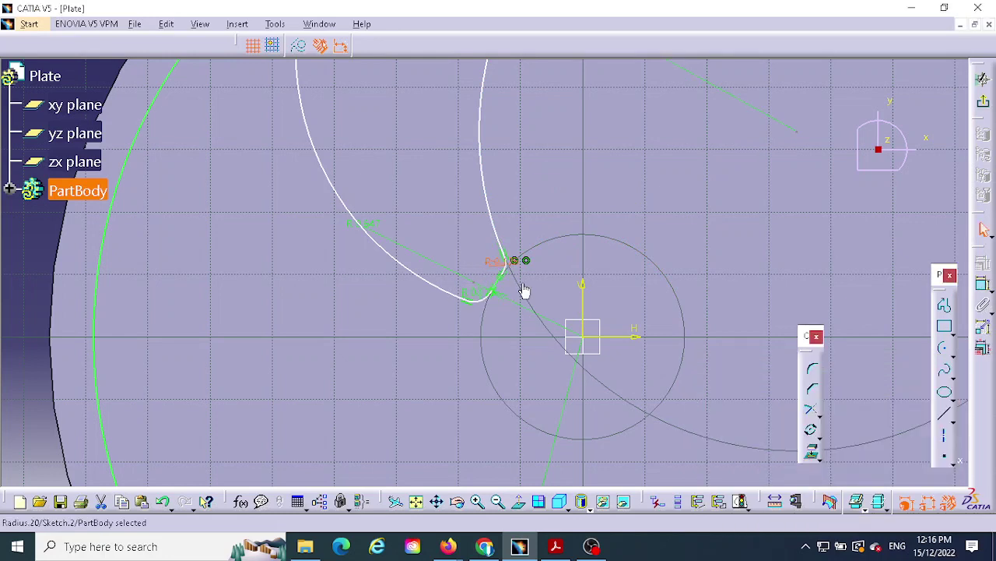
# Trim the copied arc and the larger circle to each other where they meet, closing the remaining corner of the window profile.
pyautogui.moveTo(661, 149)
pyautogui.mouseDown(button='middle')
pyautogui.moveTo(667, 285)
pyautogui.moveTo(657, 252)
pyautogui.mouseUp(button='middle')
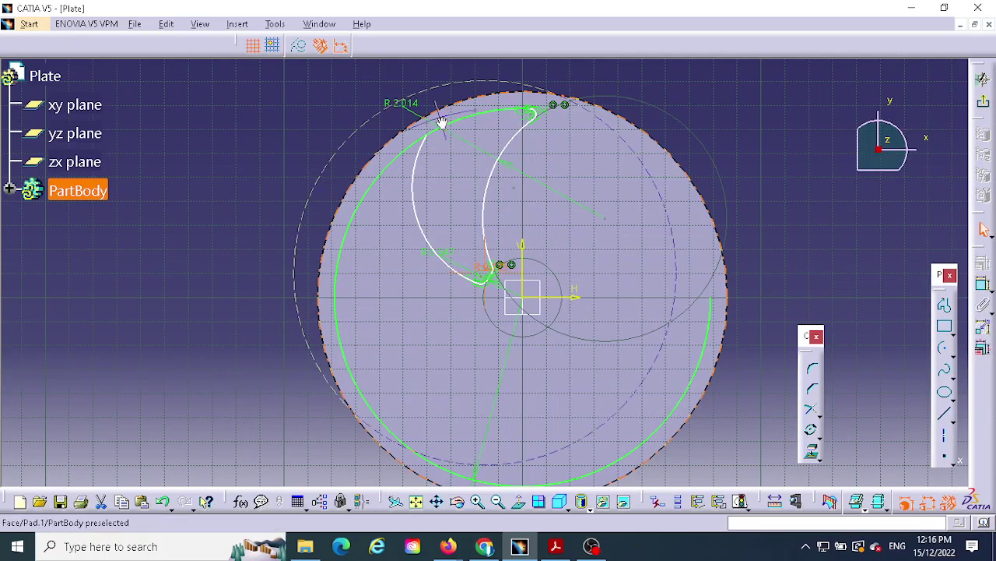
pyautogui.moveTo(443, 122); pyautogui.dragTo(450, 74, button='middle')
pyautogui.moveTo(441, 142)
pyautogui.mouseDown(button='middle')
pyautogui.moveTo(465, 317)
pyautogui.moveTo(449, 301)
pyautogui.moveTo(418, 173)
pyautogui.mouseUp(button='middle')
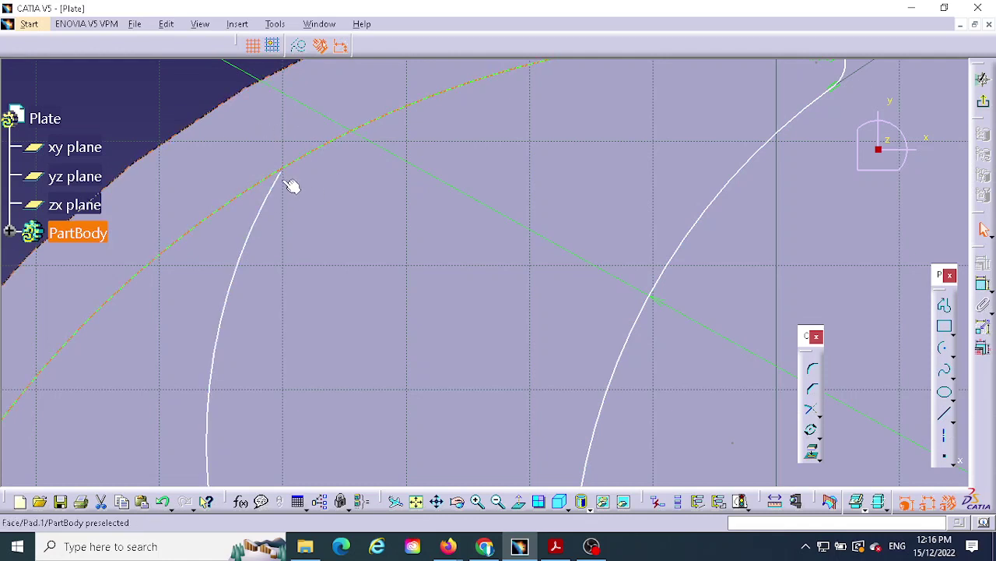
pyautogui.click(224, 207)
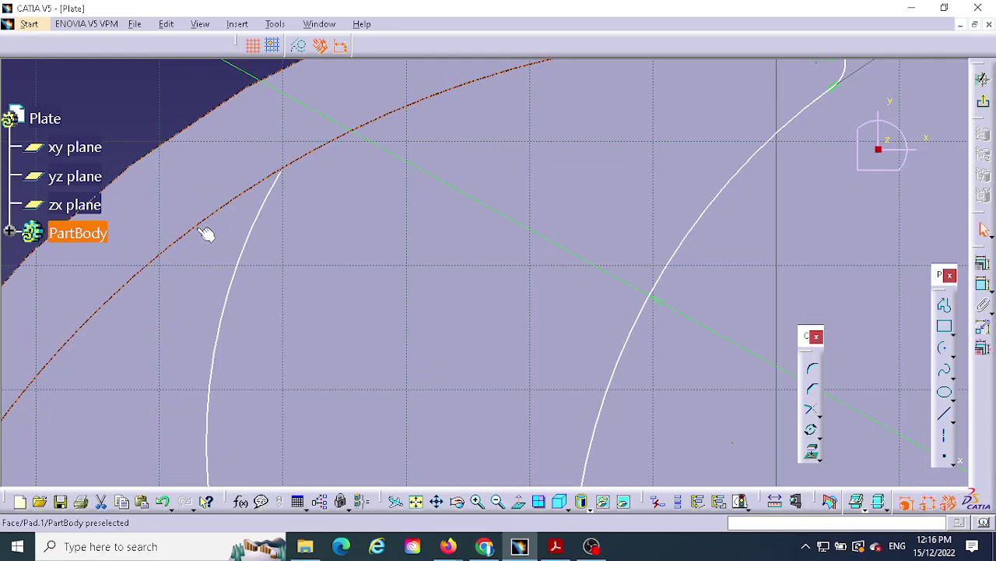
pyautogui.keyDown('ctrl'); pyautogui.moveTo(347, 225); pyautogui.dragTo(326, 190, button='middle'); pyautogui.keyUp('ctrl')
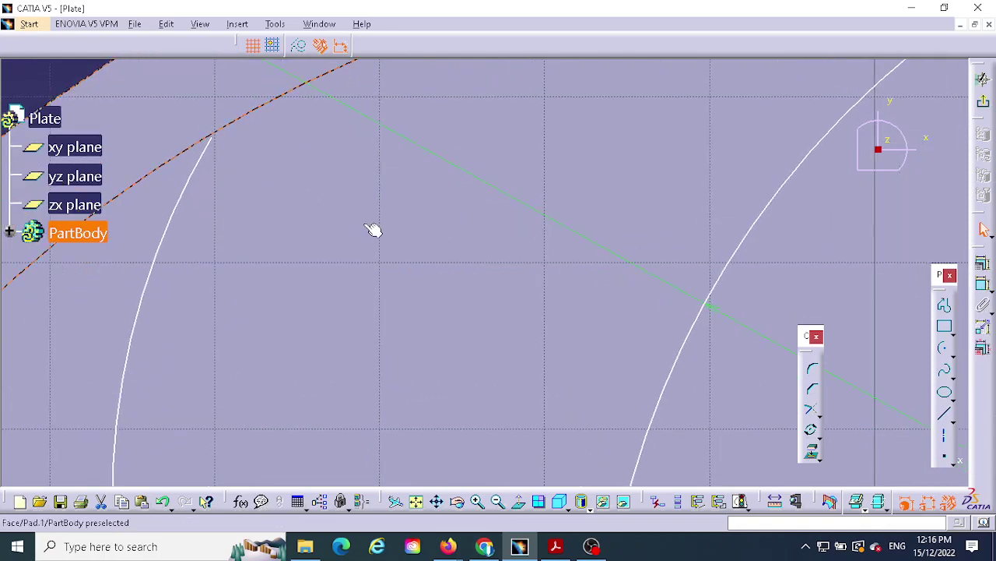
pyautogui.moveTo(365, 214)
pyautogui.keyDown('ctrl'); pyautogui.mouseDown(button='middle')
pyautogui.moveTo(356, 213)
pyautogui.moveTo(351, 291)
pyautogui.mouseUp(button='middle'); pyautogui.keyUp('ctrl')
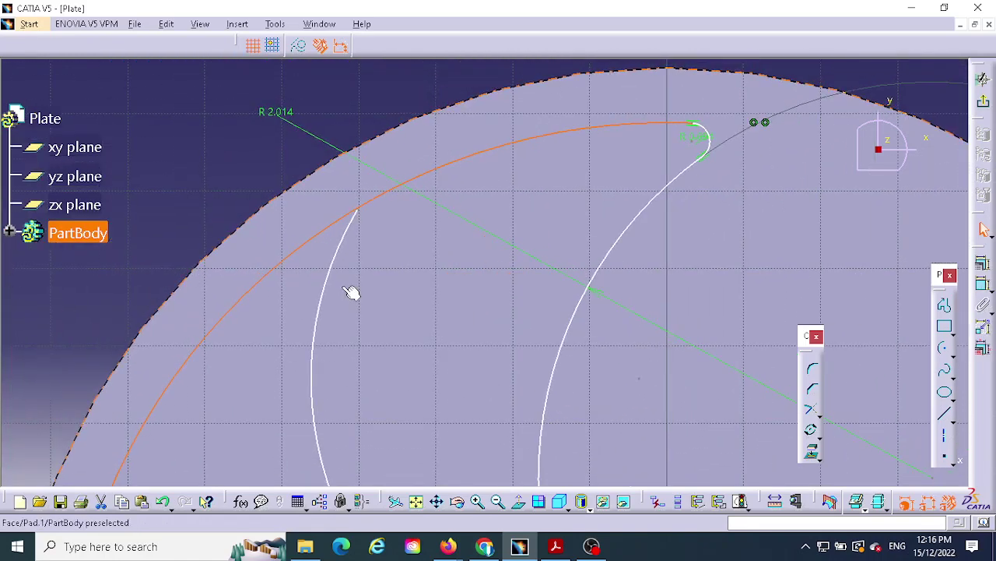
pyautogui.press('Escape')
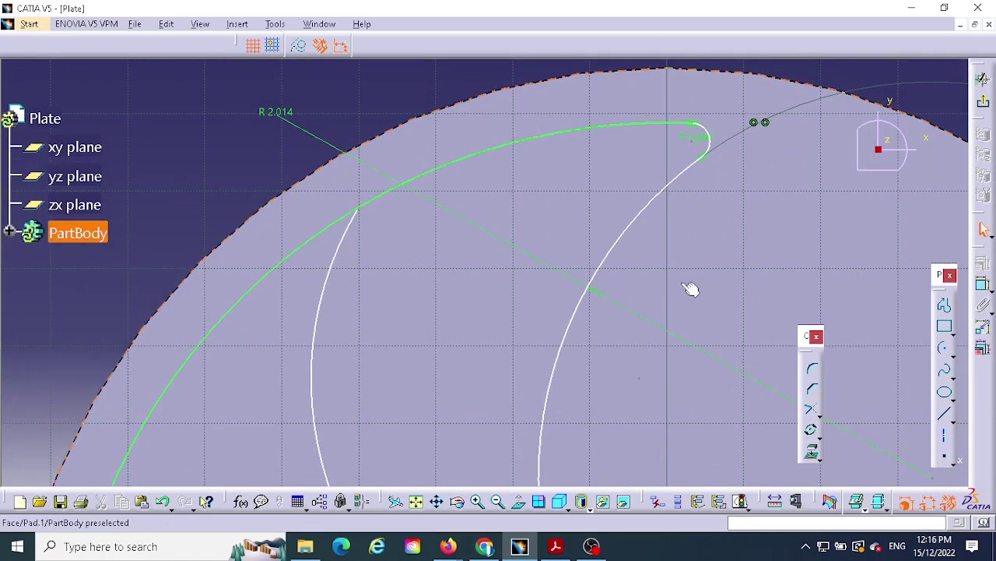
pyautogui.click(820, 417)
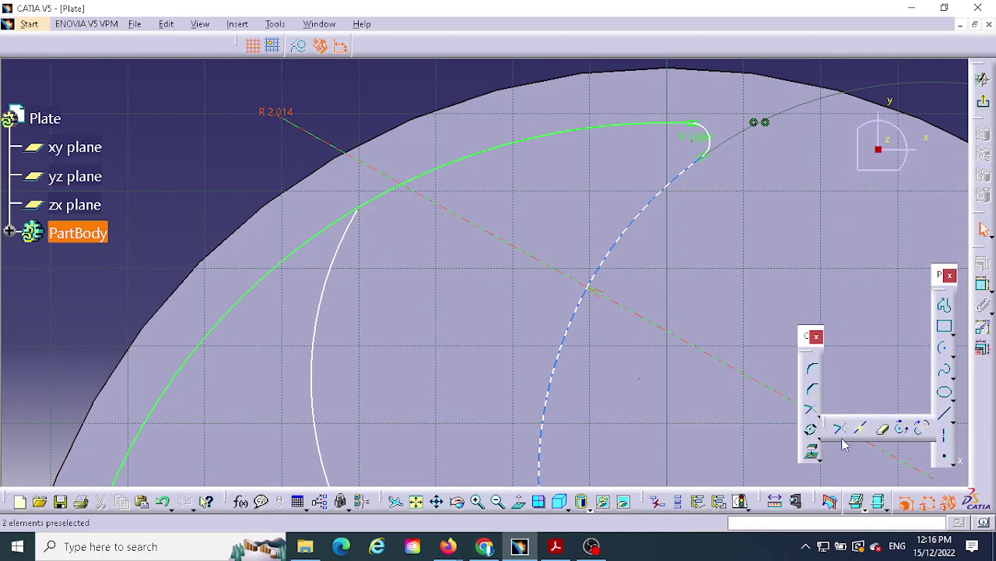
pyautogui.click(841, 427)
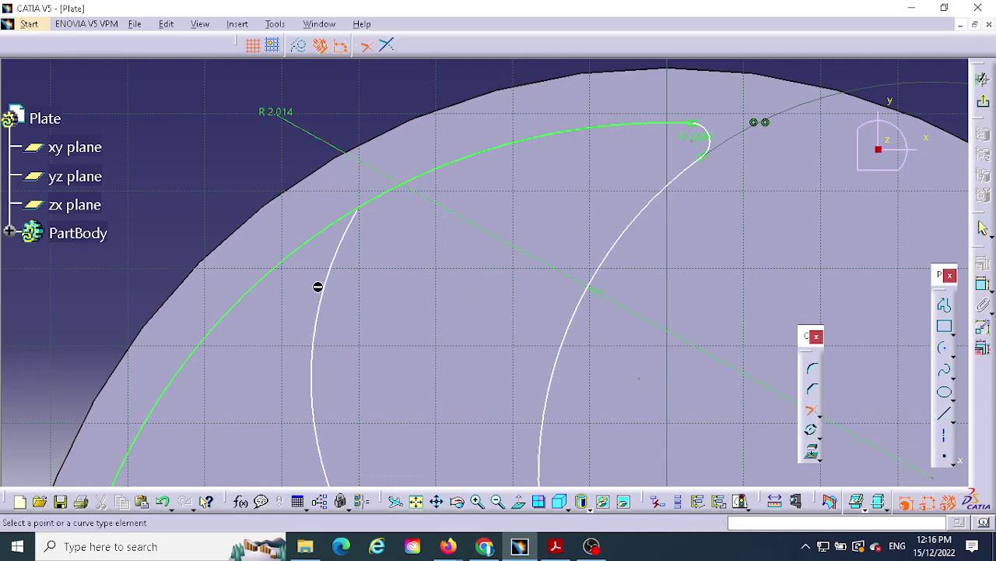
pyautogui.click(348, 253)
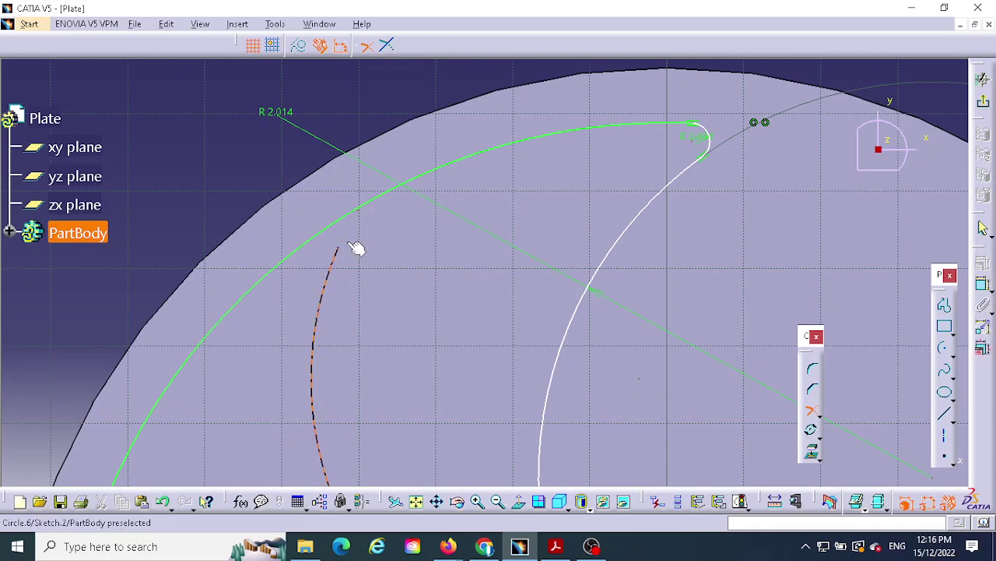
pyautogui.click(397, 194)
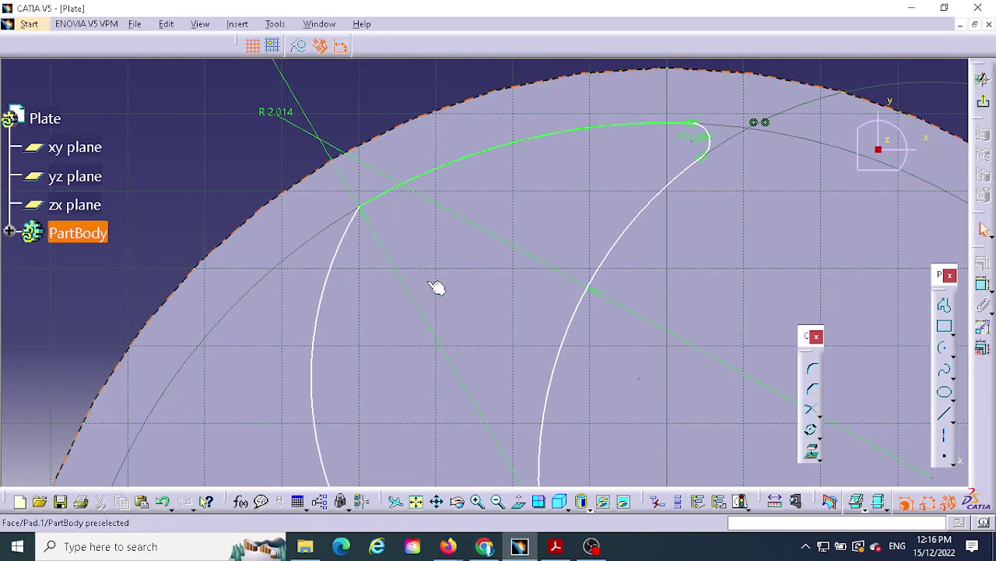
# Compare the window profile with the PDF drawing, then exit the sketch and cut it as a 0.125 in deep pocket through the plate.
pyautogui.scroll(-2, 429, 280)
pyautogui.moveTo(429, 280); pyautogui.dragTo(404, 400, button='middle')
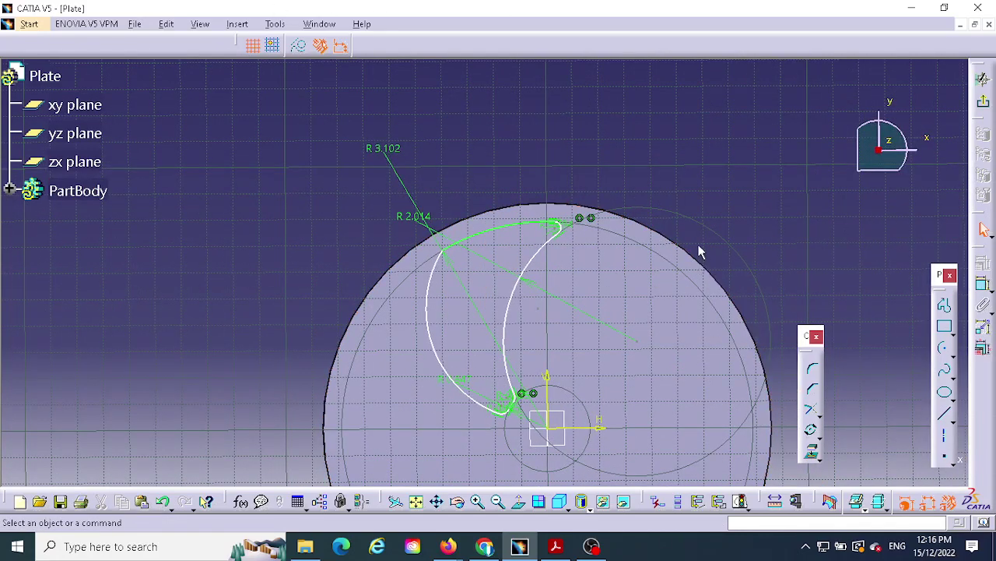
pyautogui.moveTo(731, 180); pyautogui.dragTo(718, 106, button='middle')
pyautogui.click(555, 546)
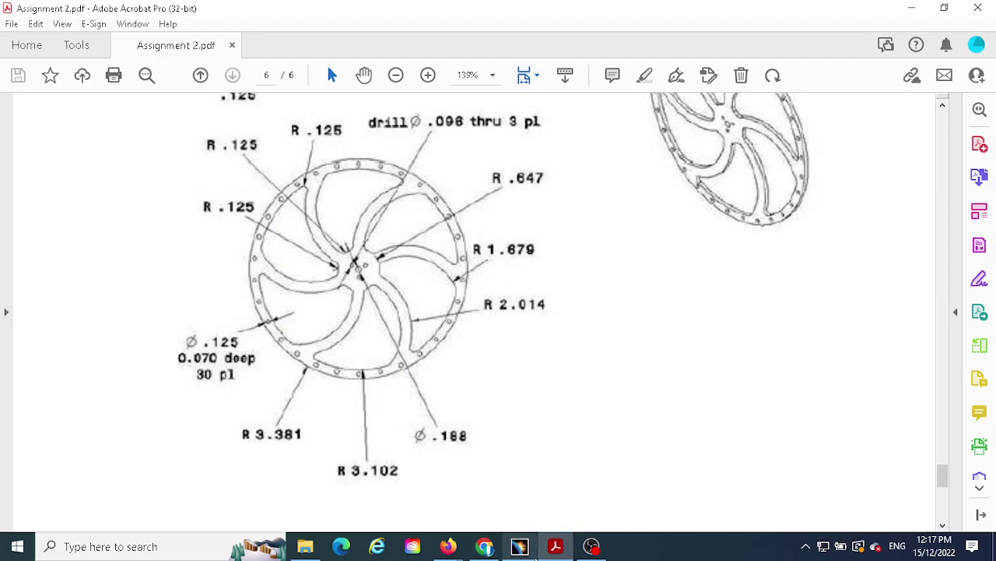
pyautogui.hotkey('alt', 'Tab')
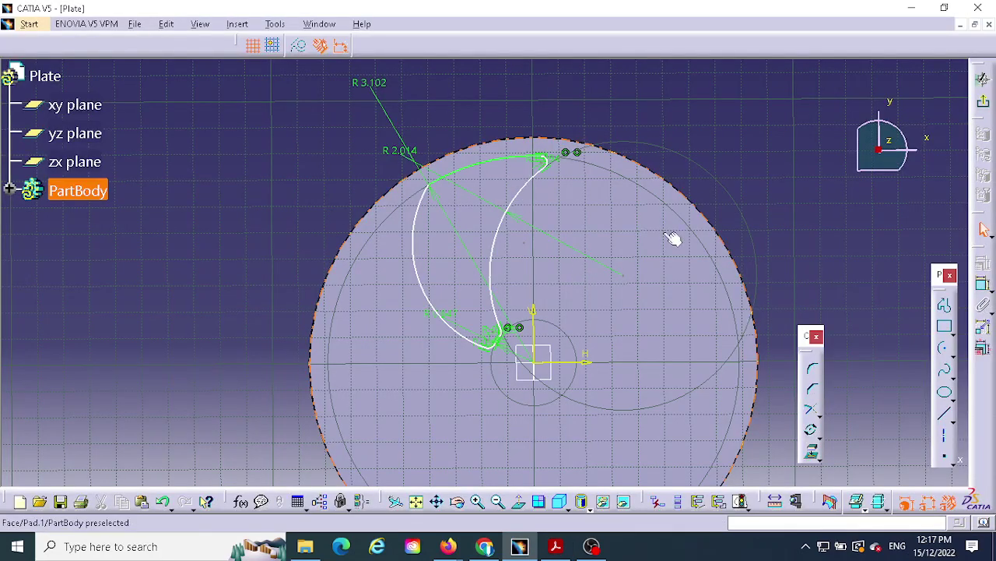
pyautogui.click(985, 105)
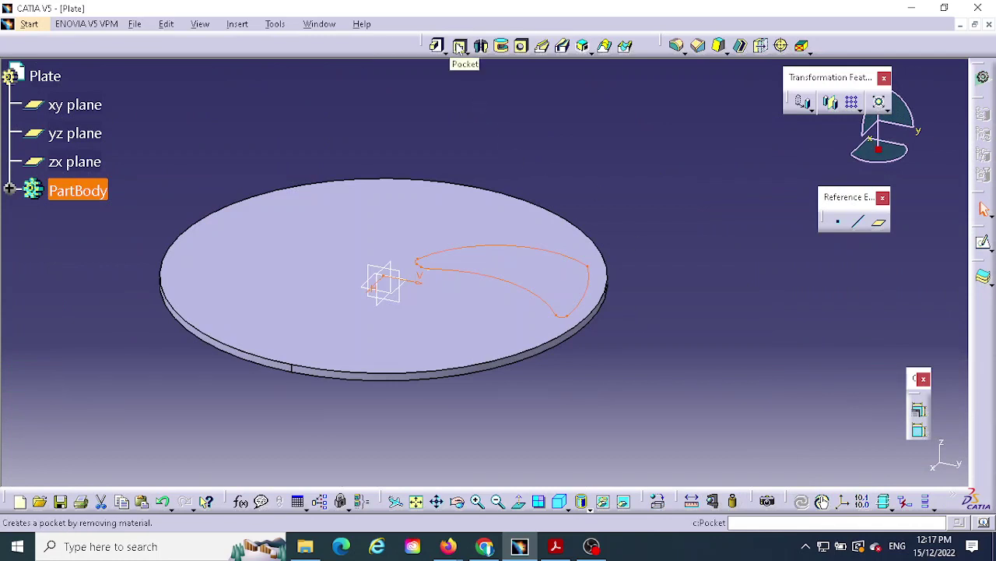
pyautogui.click(459, 46)
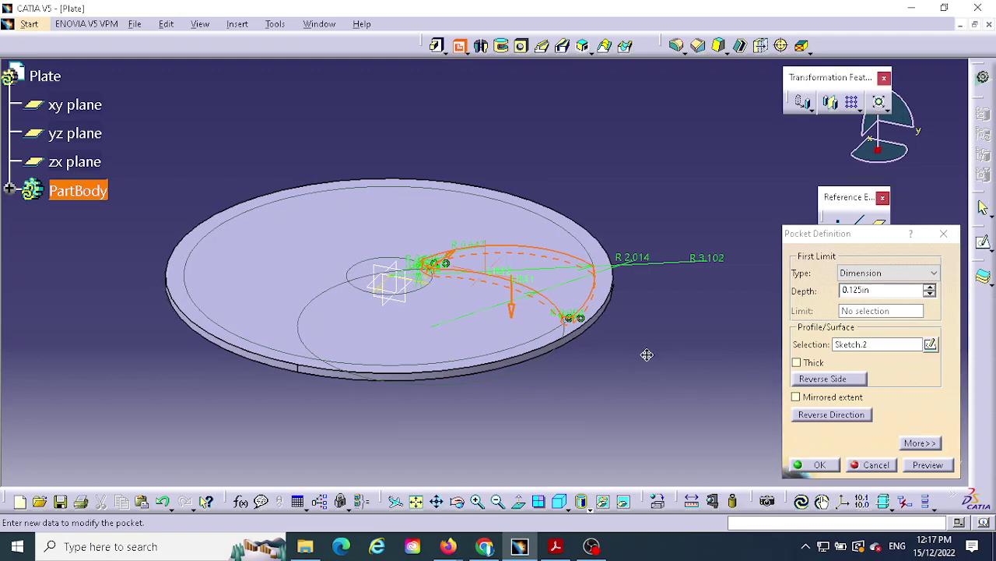
pyautogui.moveTo(645, 351); pyautogui.dragTo(413, 389, button='middle')
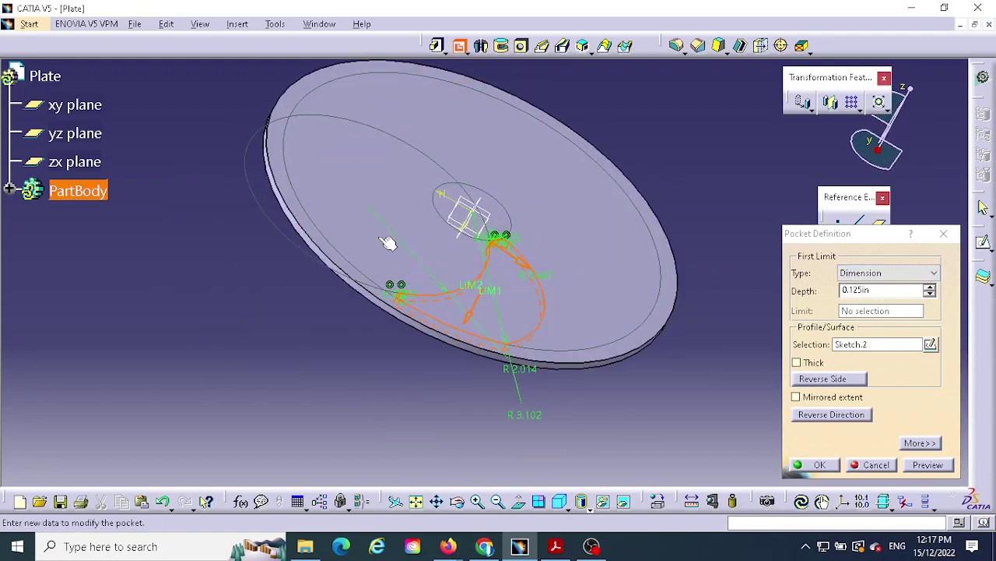
pyautogui.click(827, 467)
pyautogui.moveTo(716, 225); pyautogui.dragTo(534, 164, button='middle')
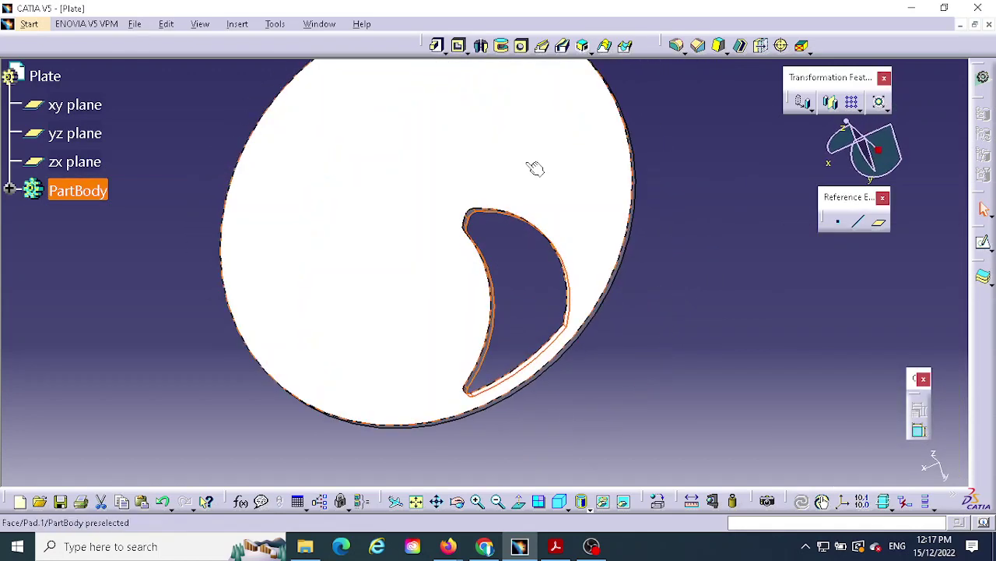
pyautogui.moveTo(583, 247); pyautogui.dragTo(596, 223, button='middle')
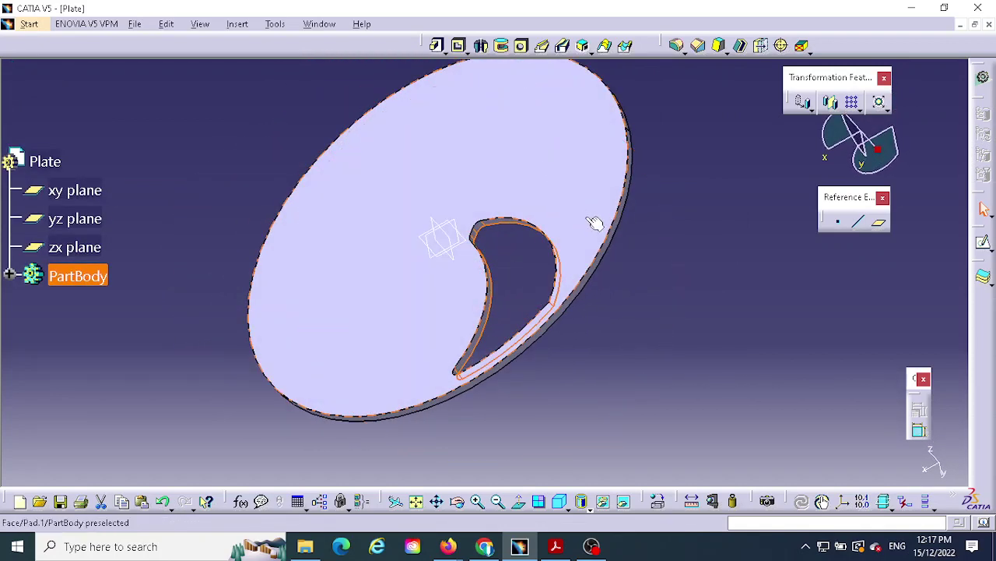
pyautogui.moveTo(605, 312); pyautogui.dragTo(668, 166, button='middle')
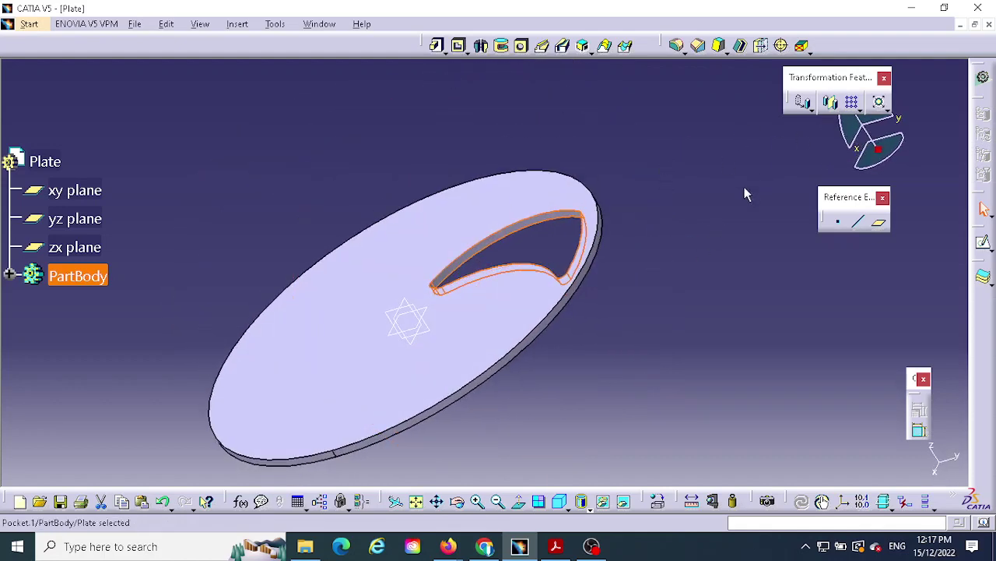
# Consult the PDF drawing for the window count, then set up a circular pattern of the pocket with 6 instances at 60 deg spacing.
pyautogui.click(861, 110)
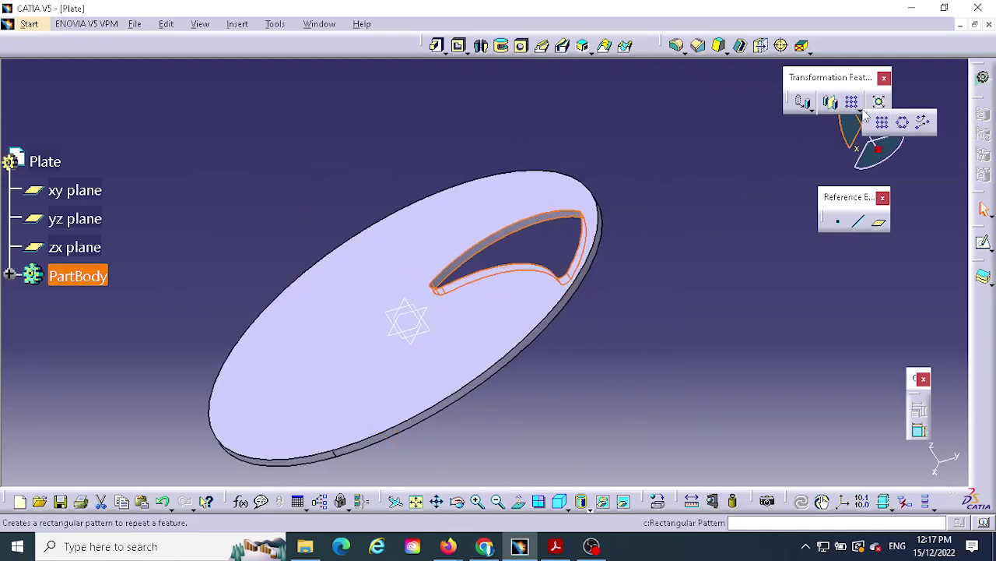
pyautogui.click(555, 546)
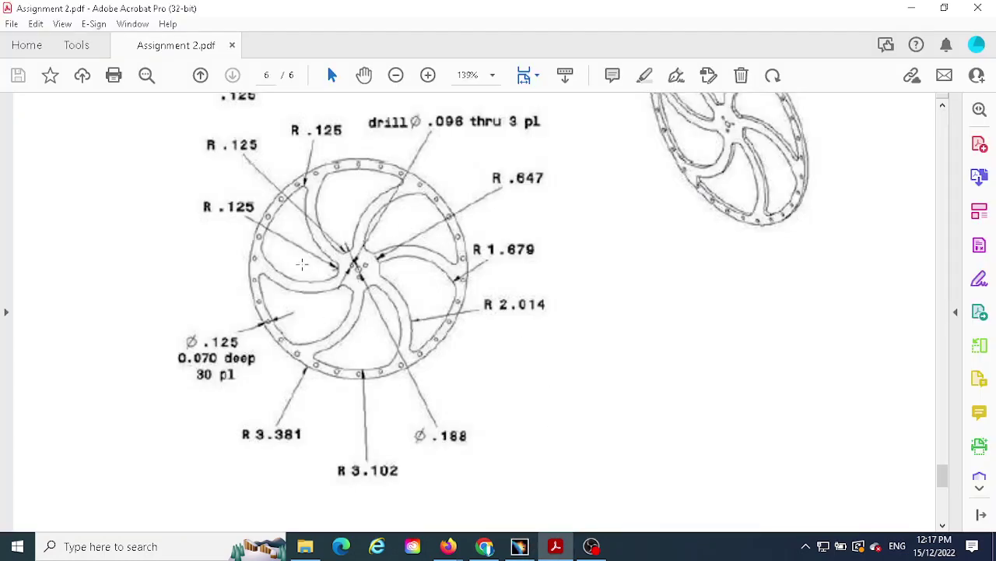
pyautogui.click(519, 546)
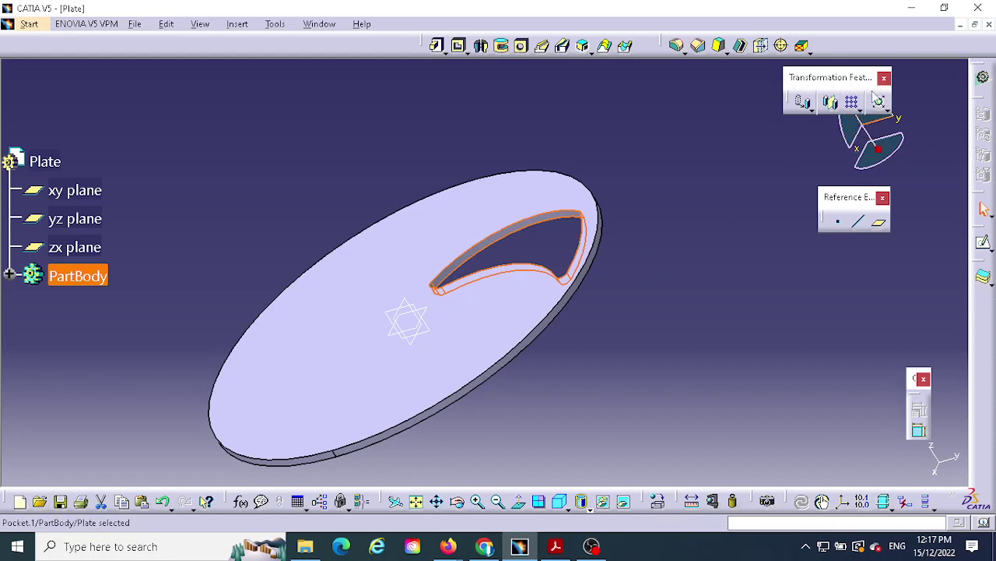
pyautogui.click(860, 110)
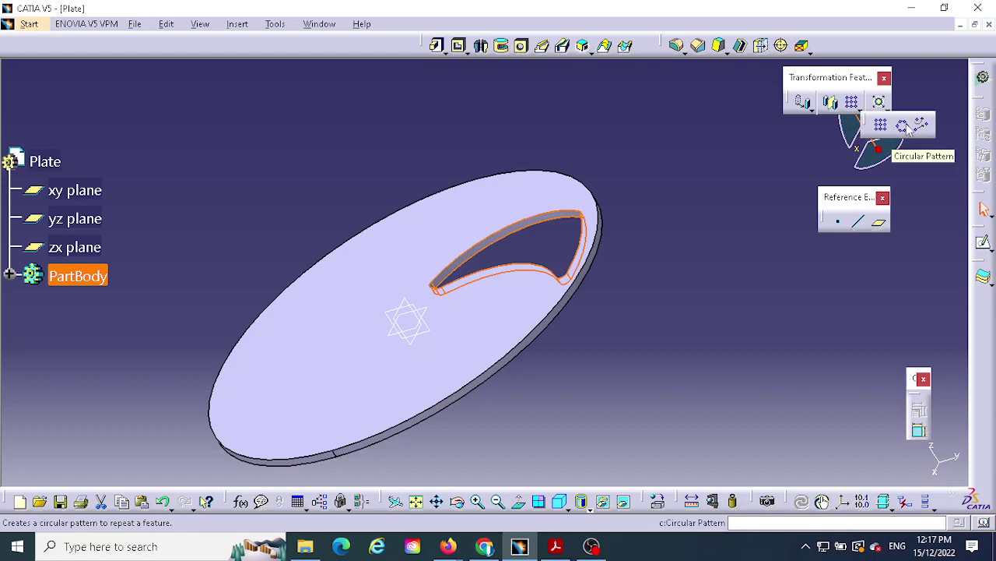
pyautogui.click(903, 127)
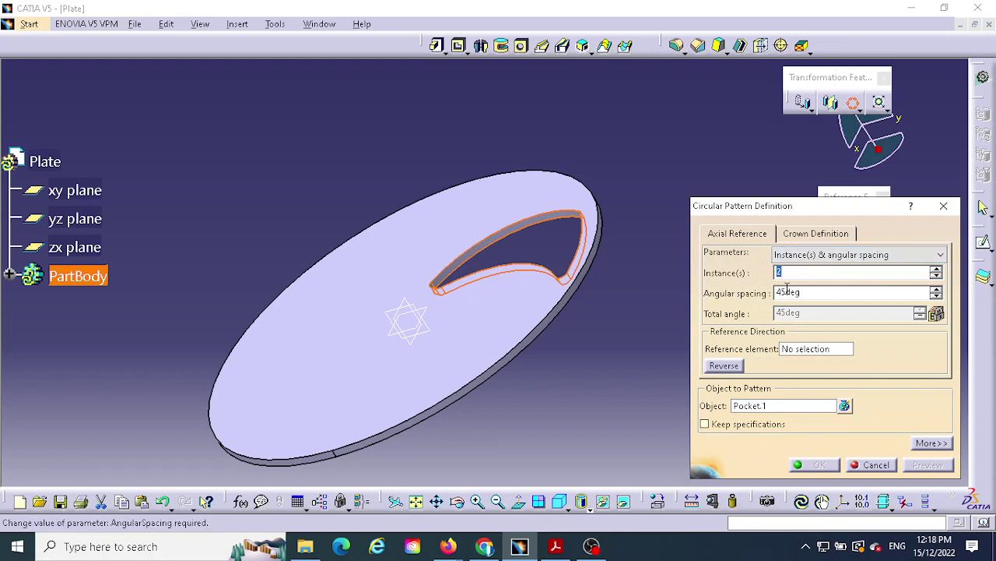
pyautogui.write('6')
pyautogui.moveTo(807, 292); pyautogui.dragTo(766, 298)
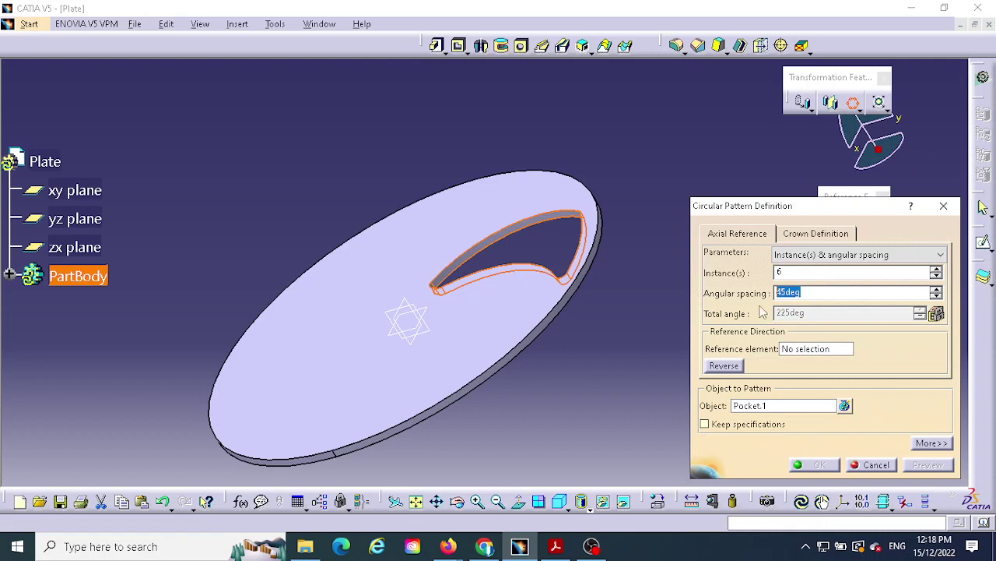
pyautogui.write('60')
pyautogui.press('Return')
# Use the plate's flat face as the pattern's reference element and create the circular pattern of windows.
pyautogui.click(794, 352)
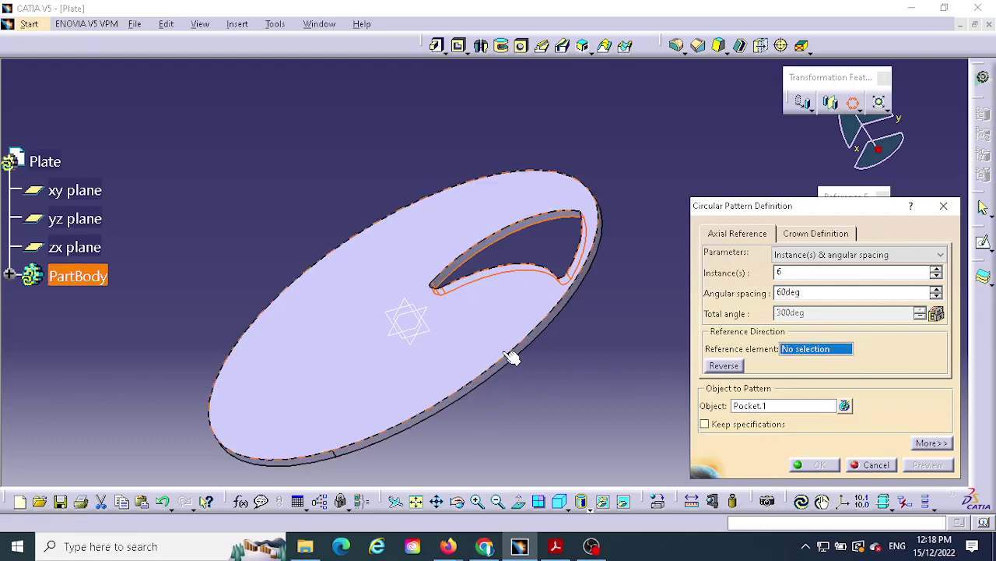
pyautogui.click(510, 351)
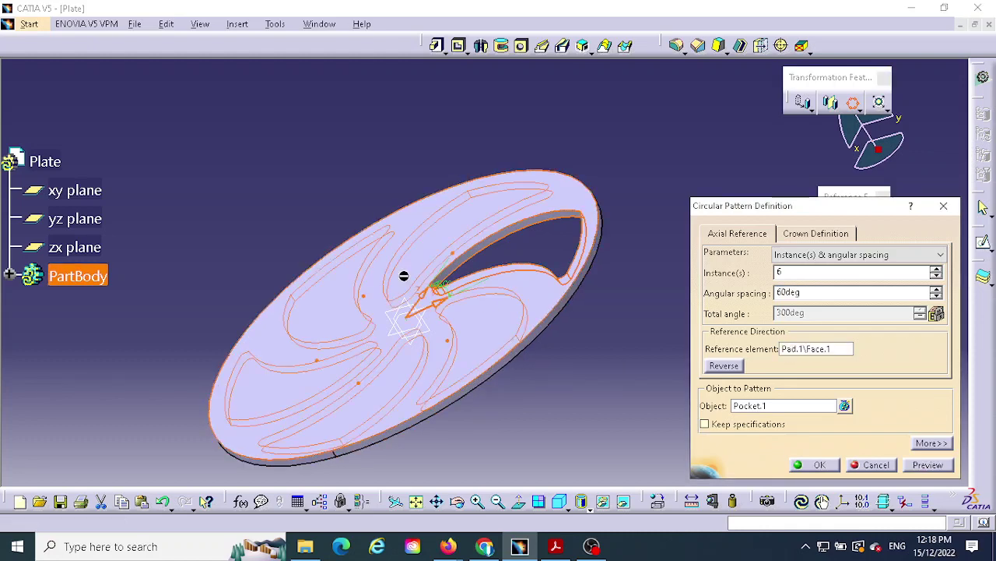
pyautogui.moveTo(566, 363); pyautogui.dragTo(592, 375, button='middle')
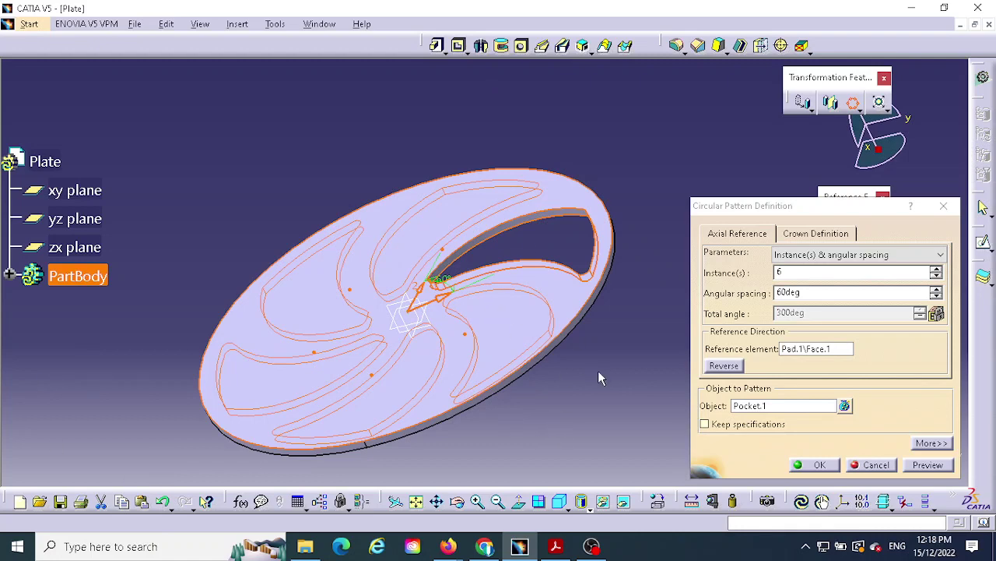
pyautogui.click(815, 465)
pyautogui.moveTo(329, 107); pyautogui.dragTo(423, 300, button='middle')
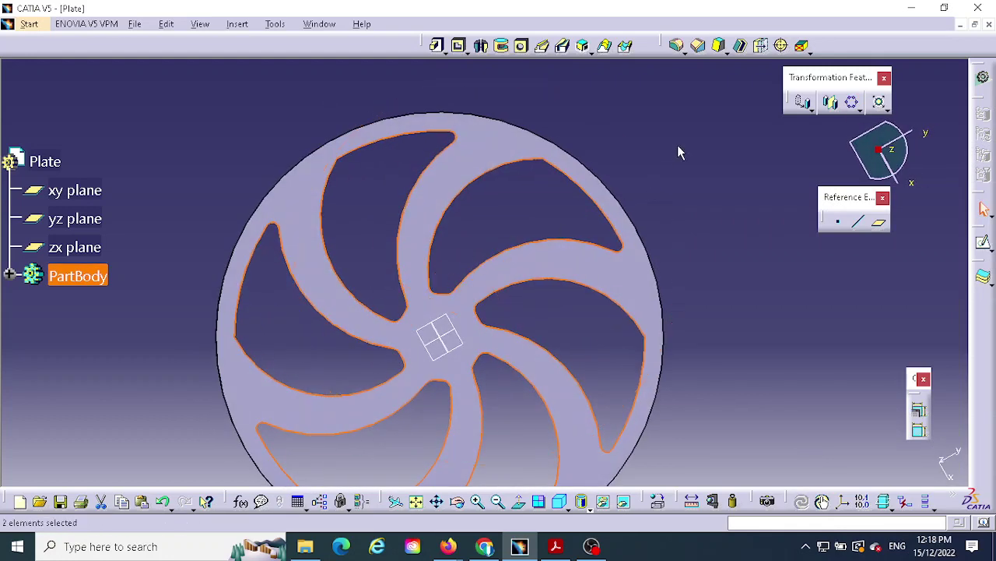
pyautogui.click(651, 160)
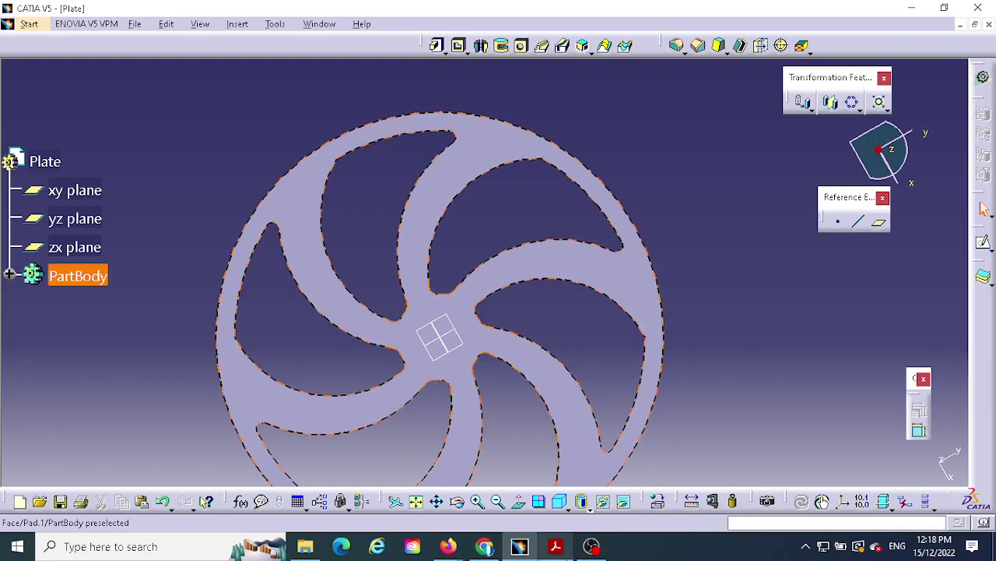
# Check the hole callouts in the PDF drawing, then start a new sketch on the plate's flat face.
pyautogui.click(555, 546)
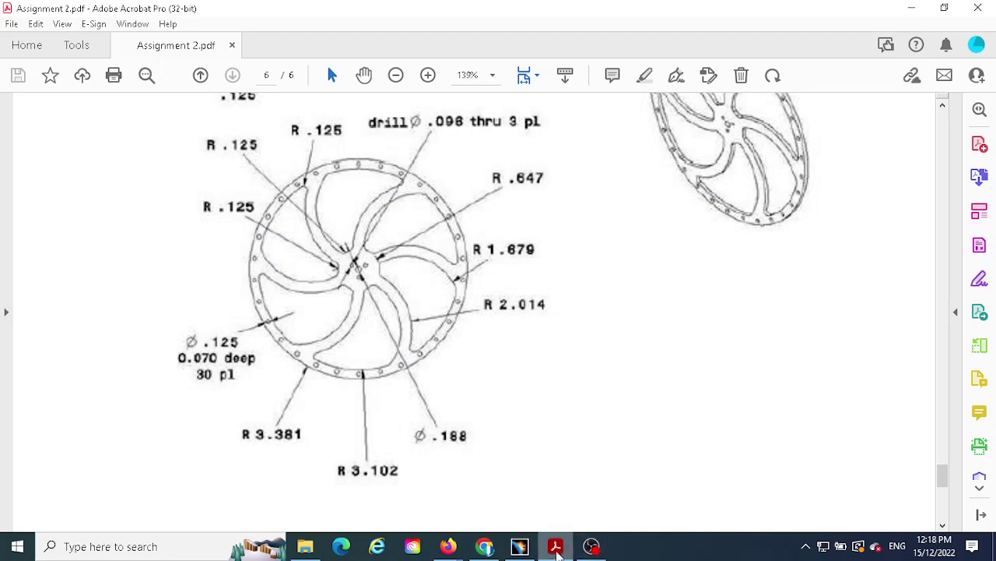
pyautogui.click(519, 546)
pyautogui.click(444, 231)
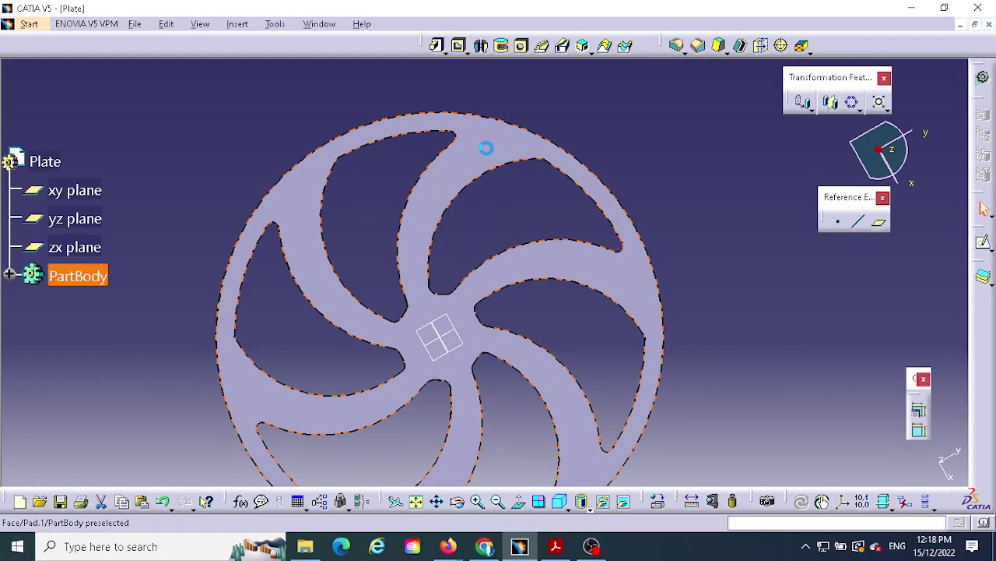
pyautogui.click(984, 246)
pyautogui.click(472, 116)
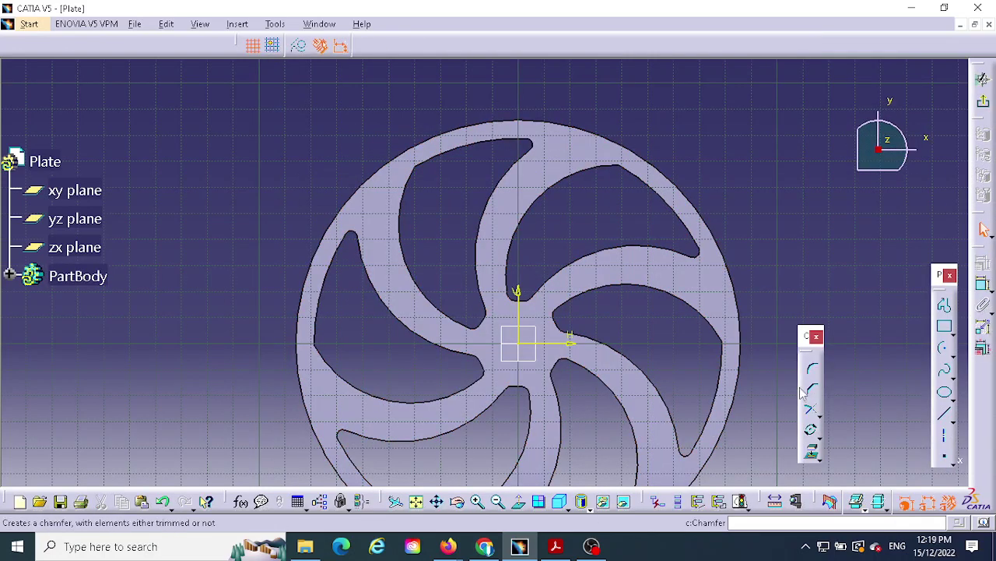
# Consult the PDF drawing and sketch an origin-centred circle of about 3.26 in radius within the plate's rim.
pyautogui.click(954, 363)
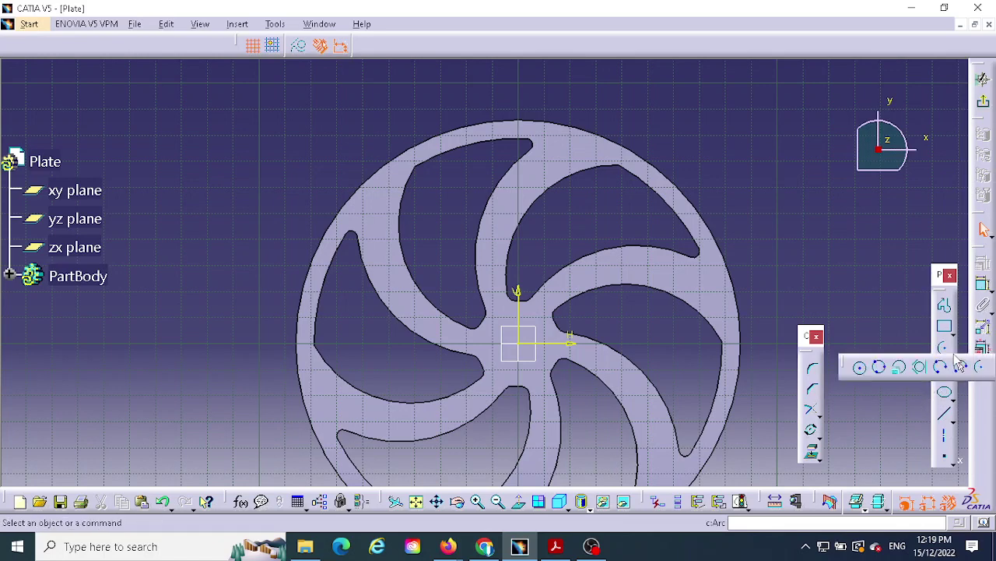
pyautogui.click(861, 365)
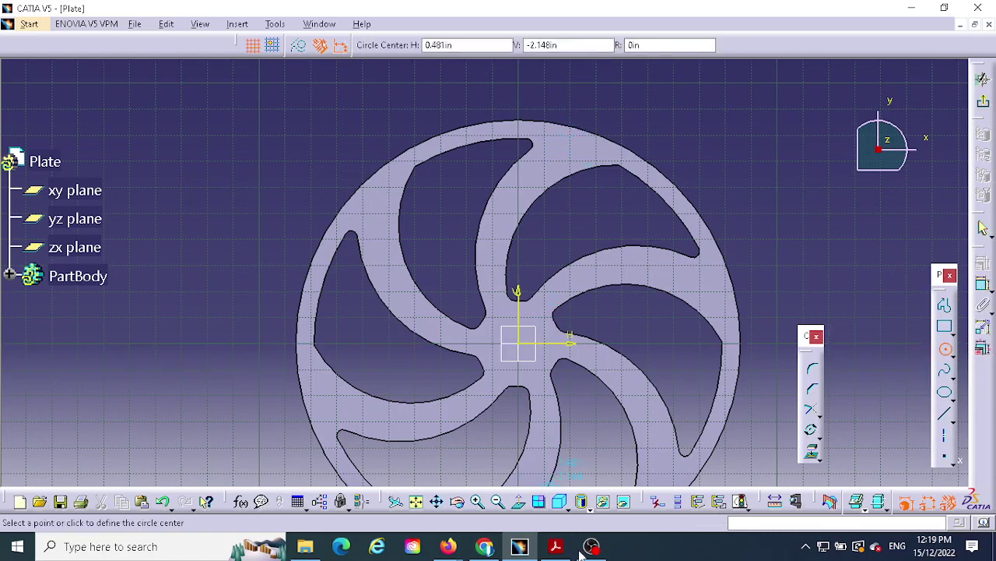
pyautogui.click(555, 546)
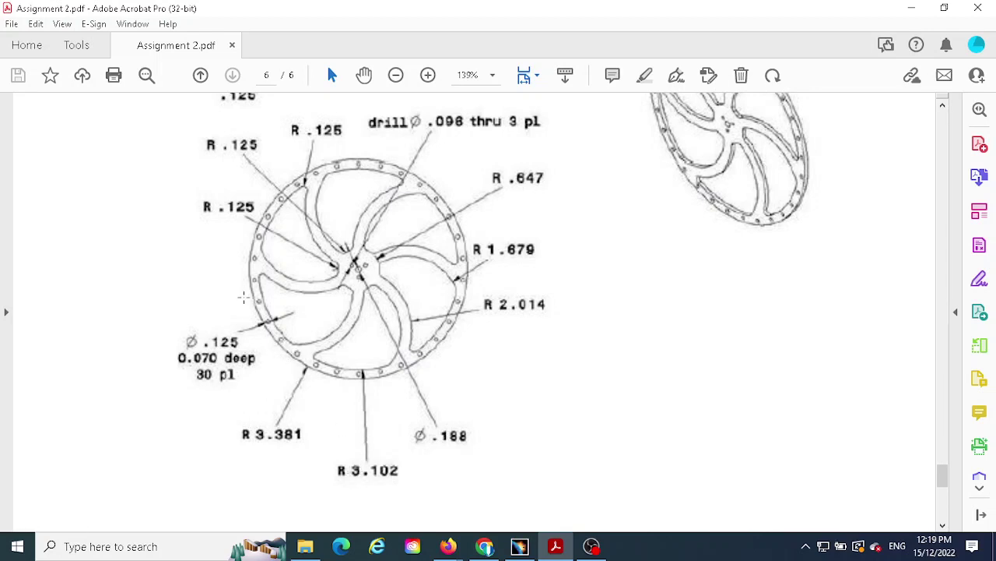
pyautogui.click(520, 545)
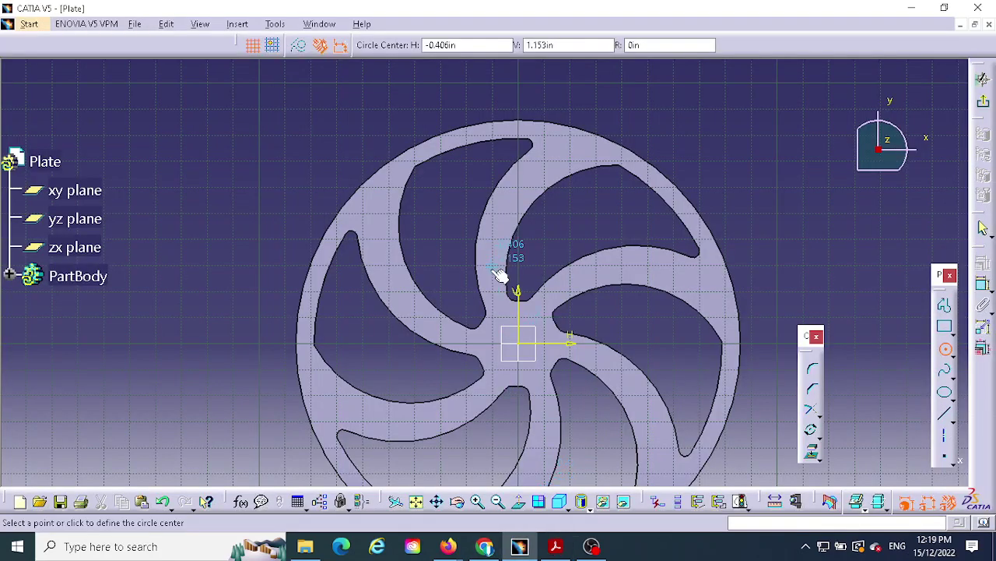
pyautogui.click(518, 342)
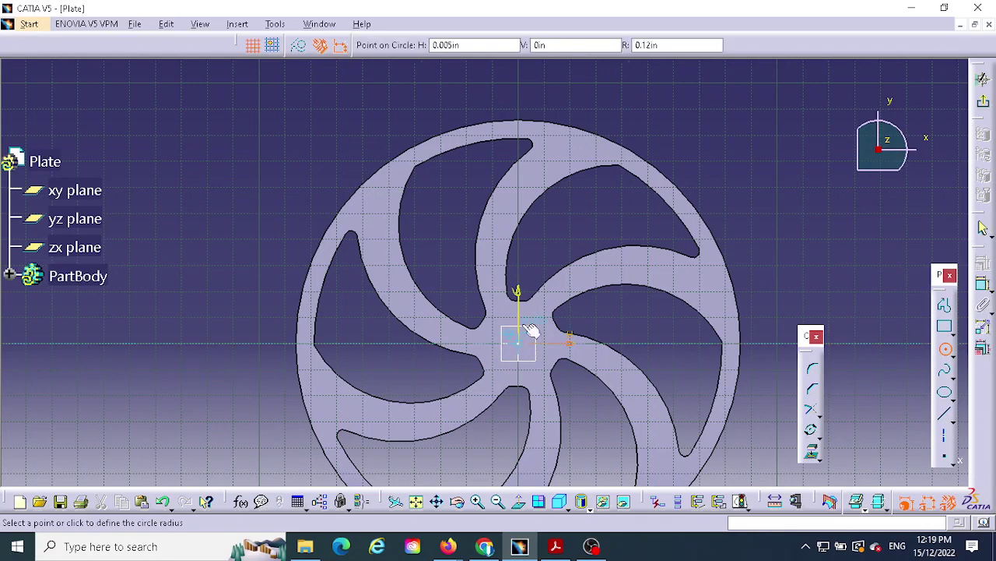
pyautogui.click(565, 137)
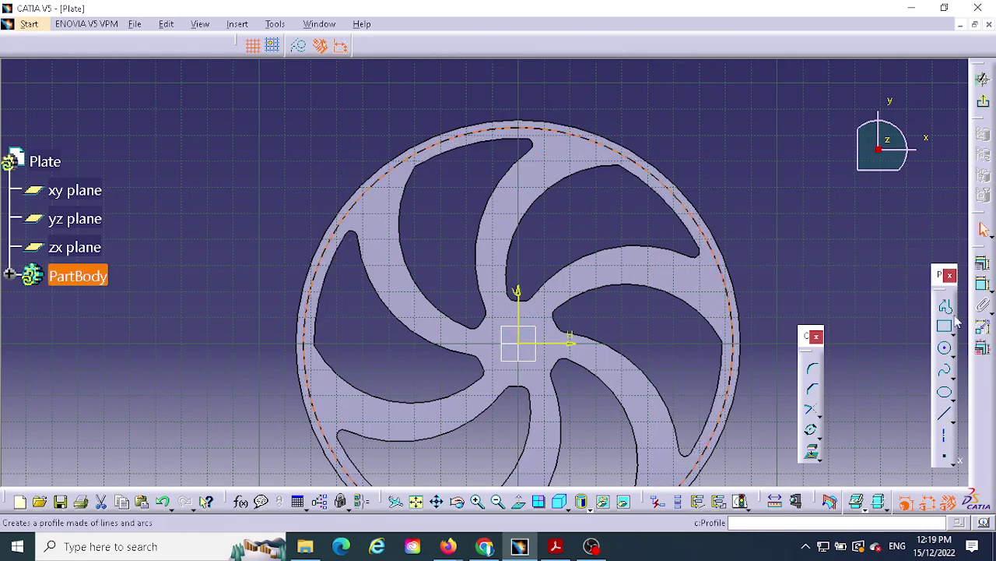
# Dimension the rim circle with a radius of 3 in, then delete the circle.
pyautogui.click(982, 285)
pyautogui.click(713, 130)
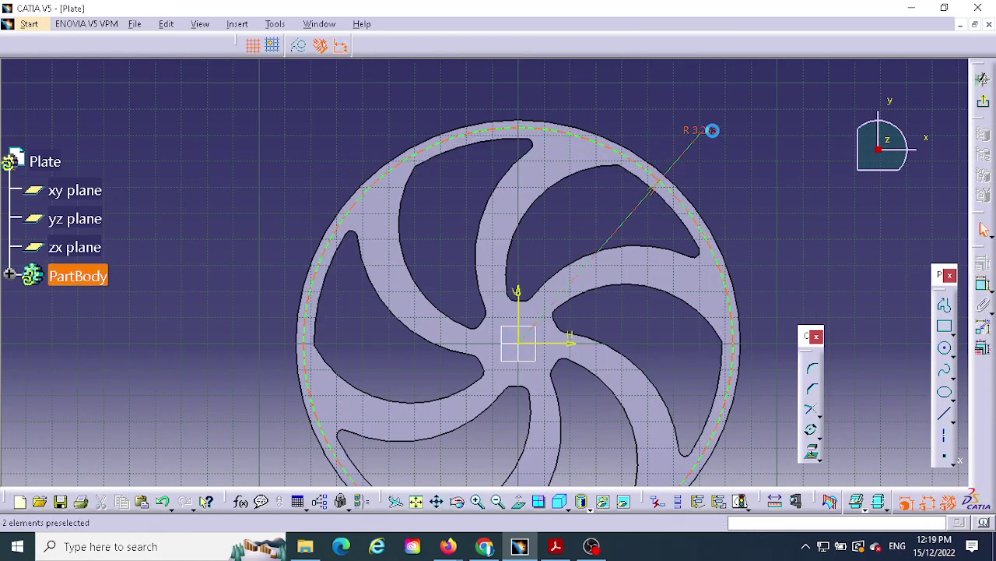
pyautogui.doubleClick(714, 130)
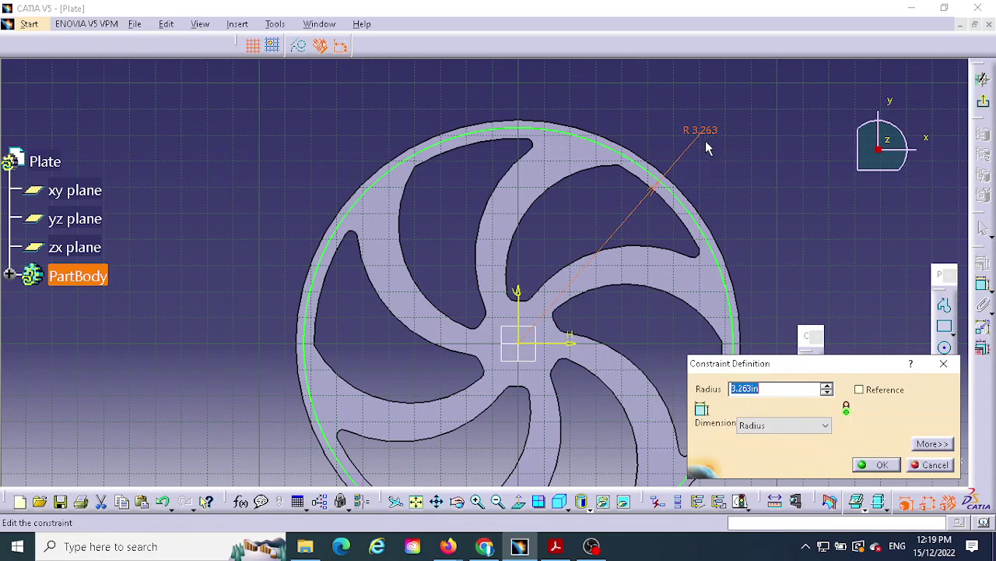
pyautogui.write('3')
pyautogui.press('Return')
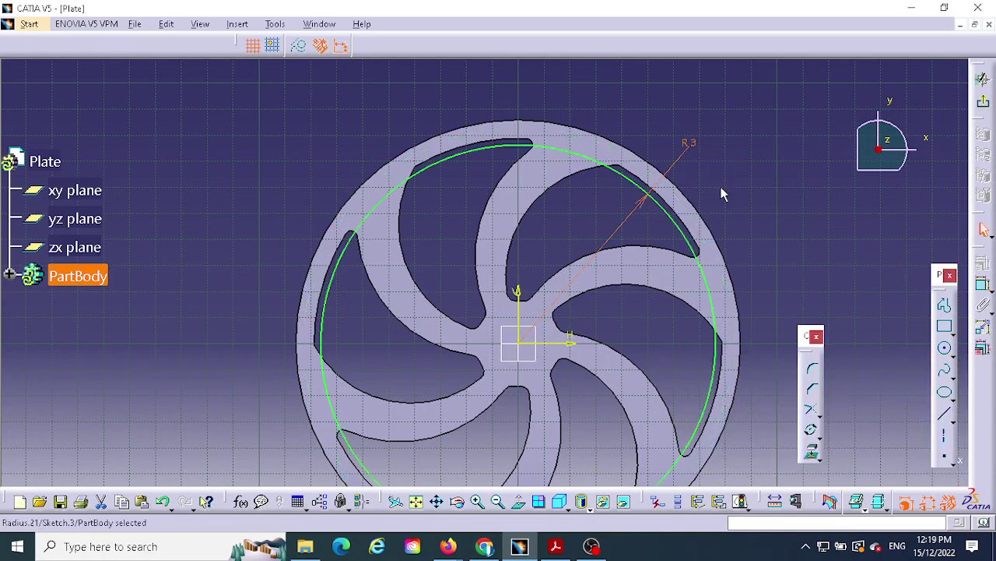
pyautogui.click(593, 163)
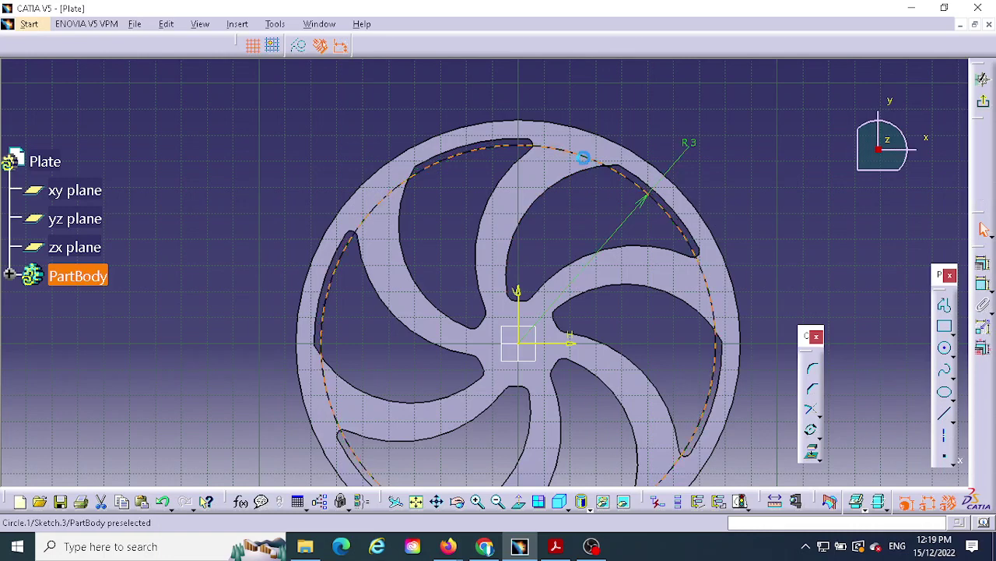
pyautogui.press('Delete')
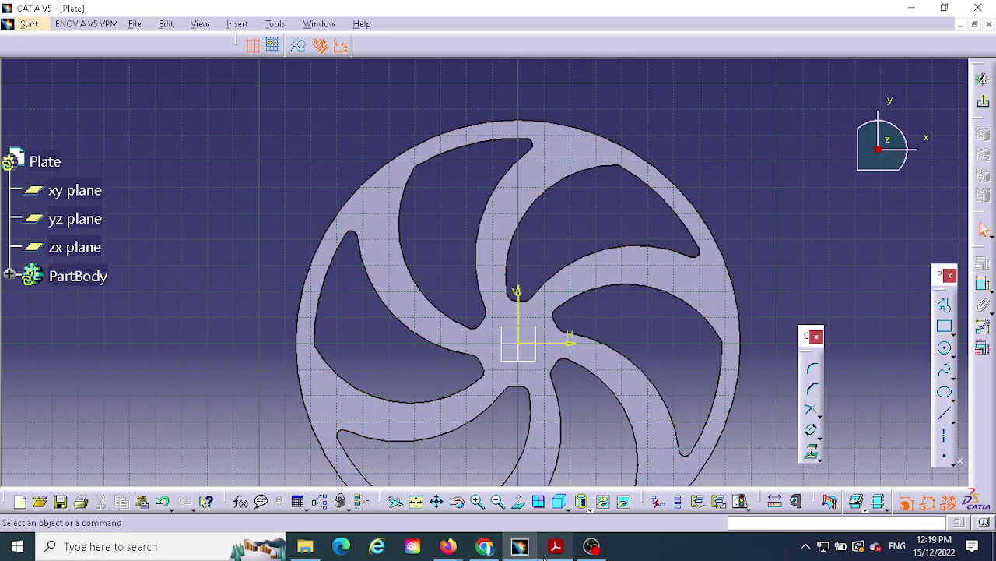
# Recheck the PDF drawing, sketch an origin-centred circle of about 3.25 in radius within the rim, and dimension its radius.
pyautogui.click(555, 546)
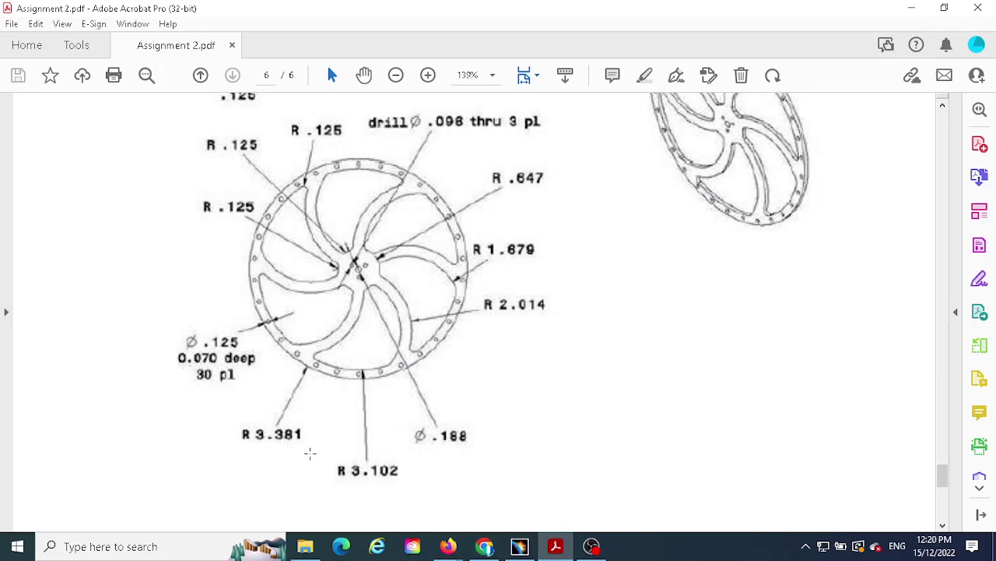
pyautogui.click(520, 547)
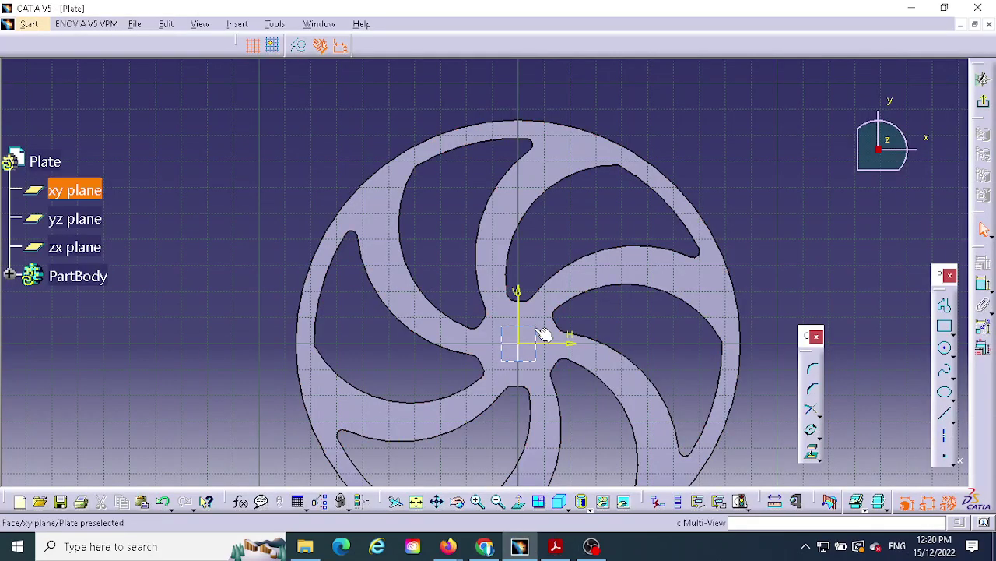
pyautogui.click(946, 349)
pyautogui.click(518, 343)
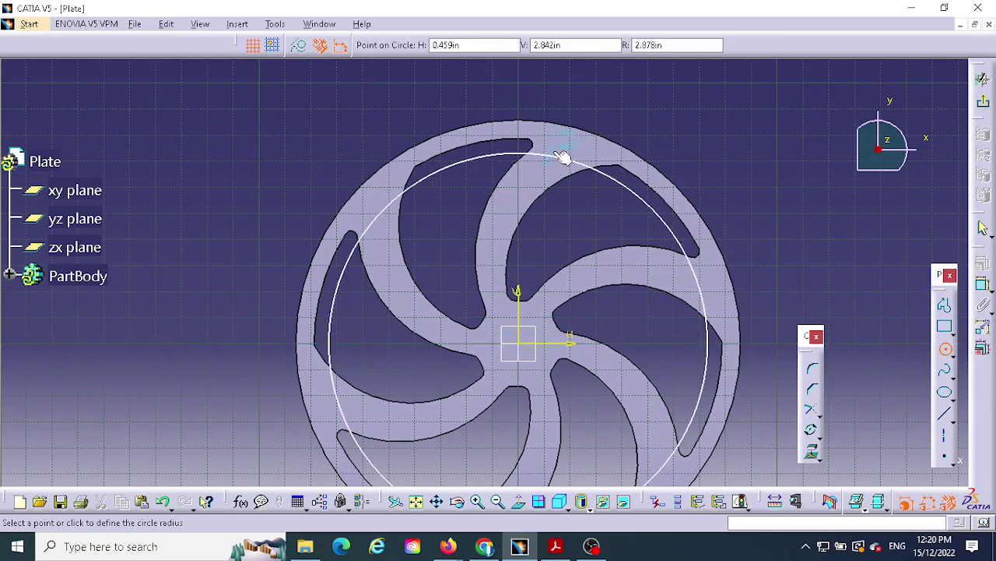
pyautogui.click(563, 133)
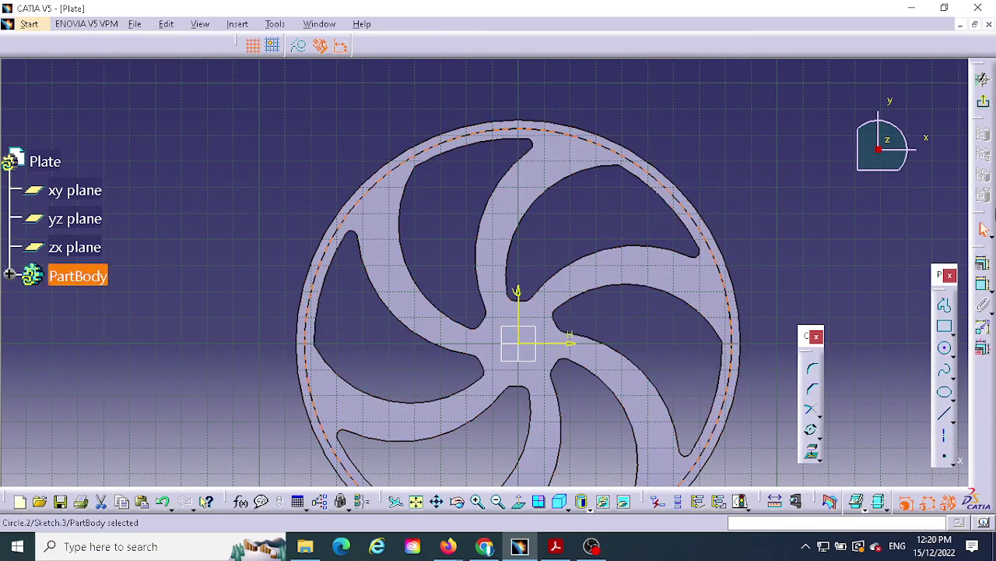
pyautogui.click(983, 285)
pyautogui.click(736, 341)
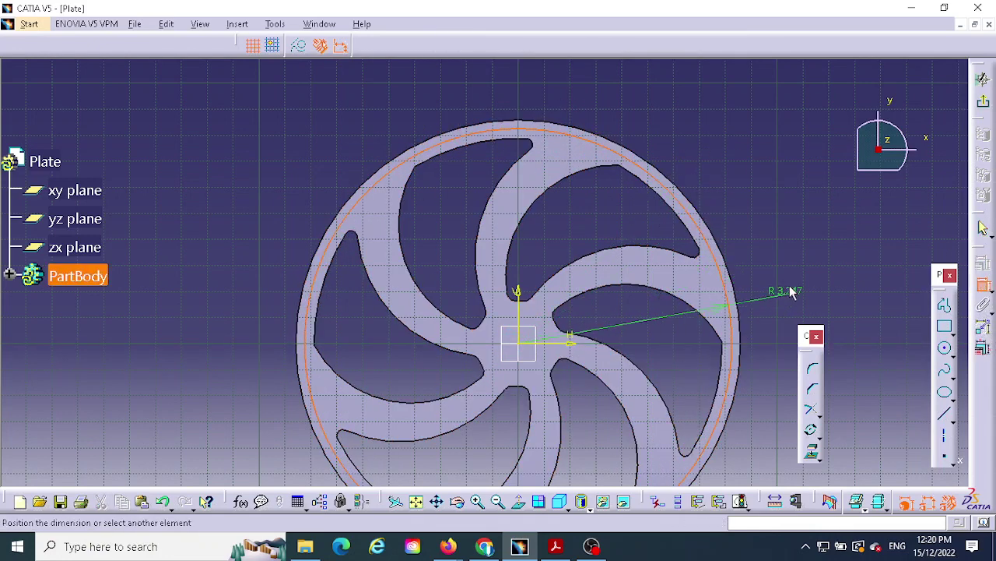
pyautogui.click(783, 208)
# Try a 3 in radius and the partial expression "3.381-3." for the rim circle while consulting the PDF drawing, then cancel the edit.
pyautogui.doubleClick(786, 208)
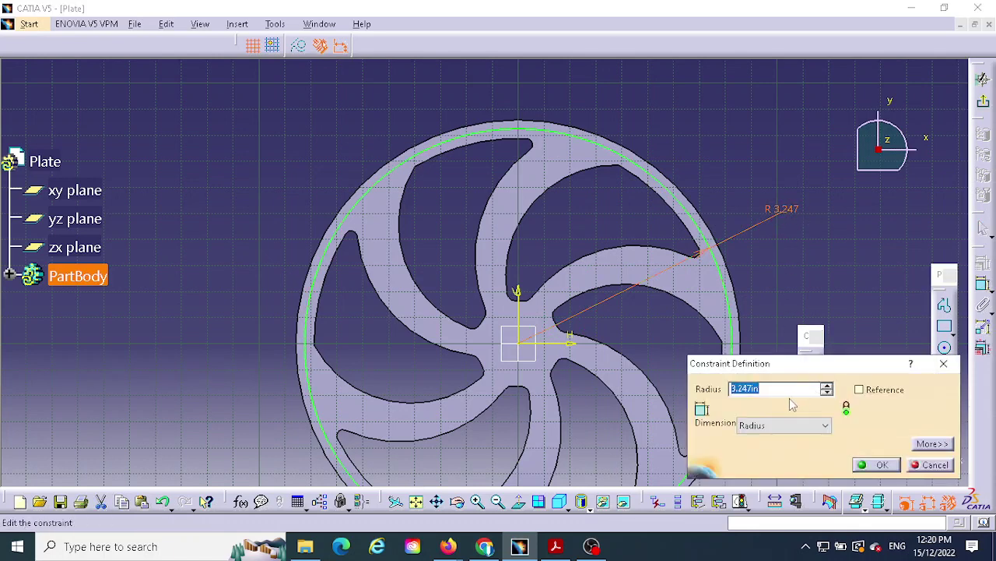
pyautogui.write('3.')
pyautogui.click(554, 547)
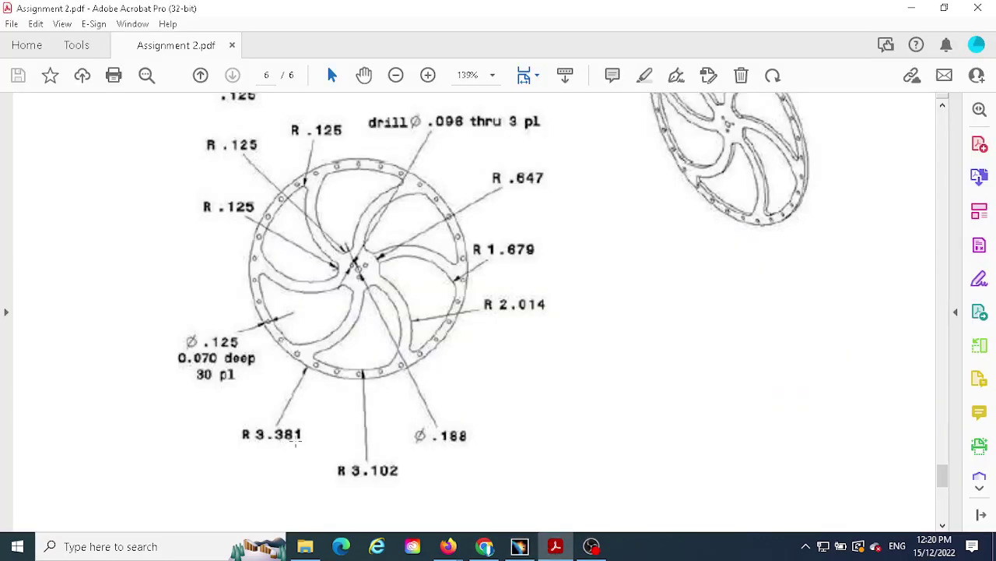
pyautogui.click(518, 548)
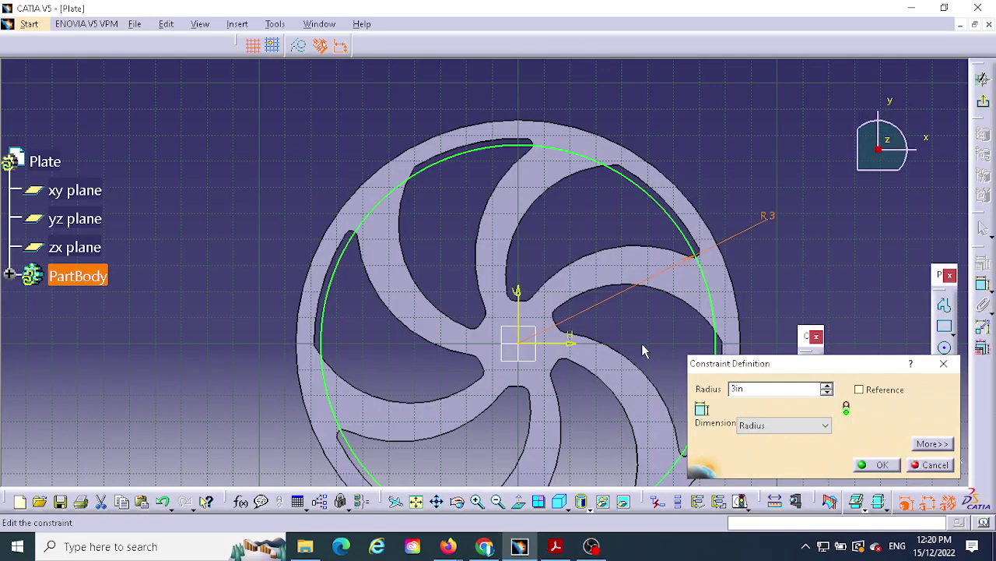
pyautogui.doubleClick(753, 390)
pyautogui.write('3')
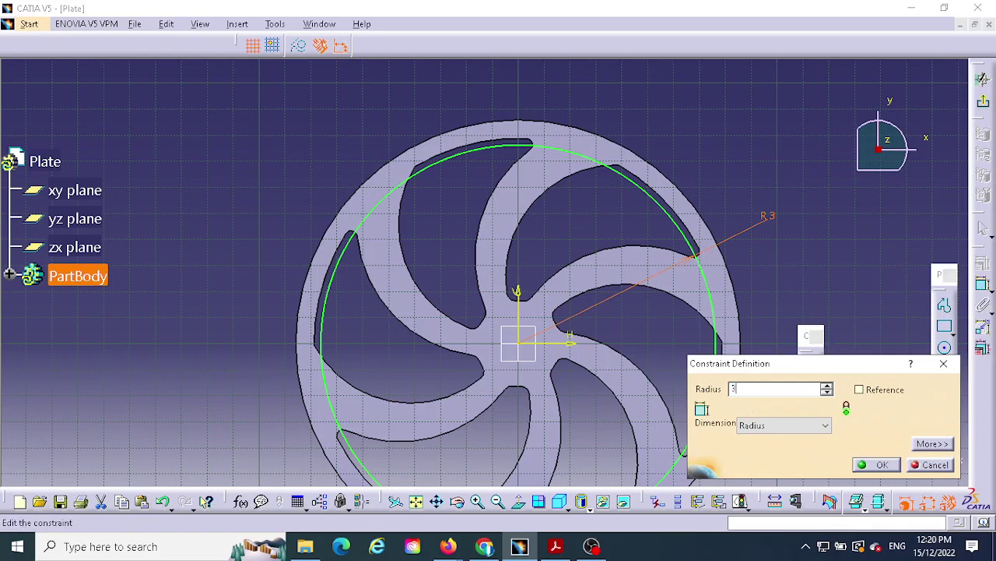
pyautogui.write('.381-3.')
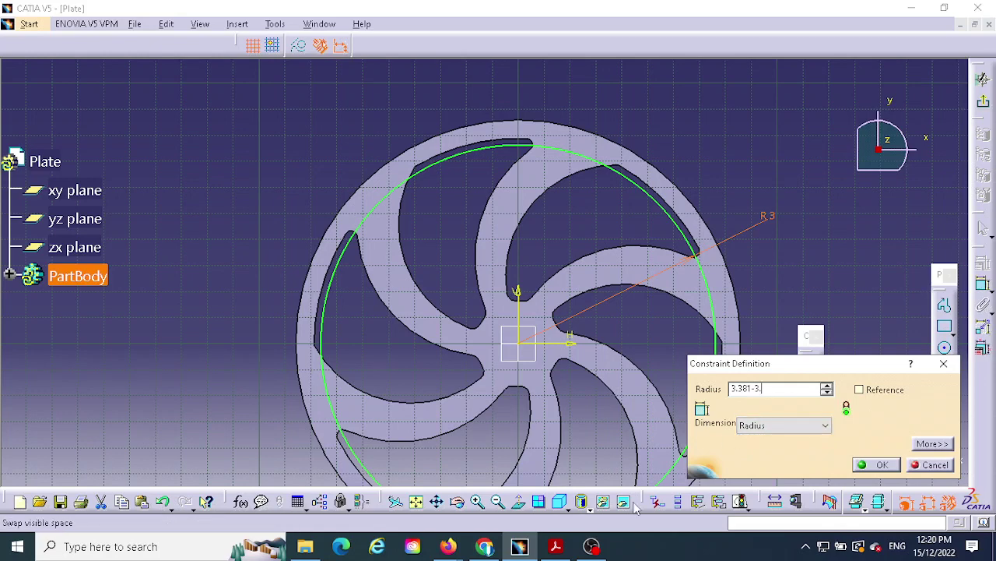
pyautogui.click(556, 548)
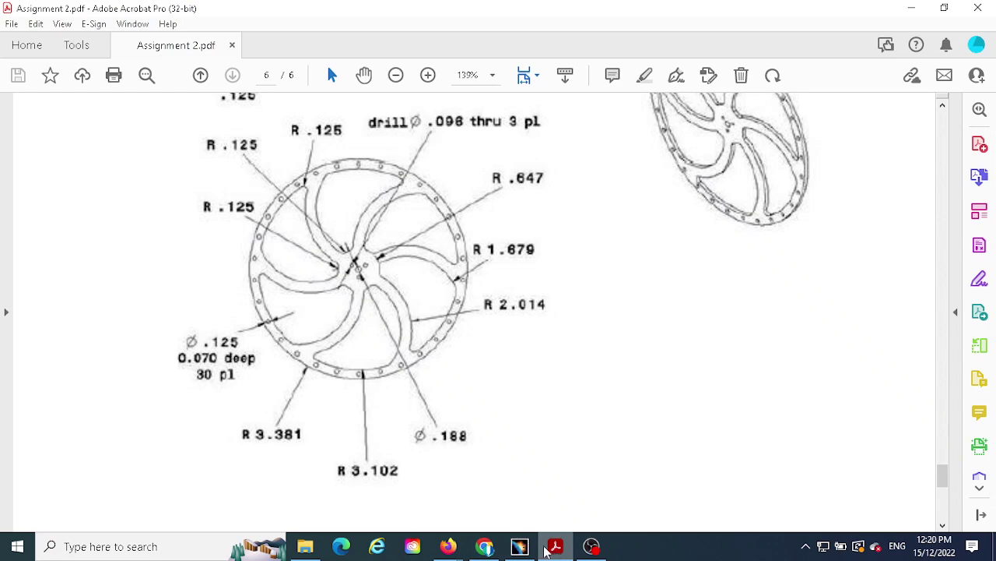
pyautogui.click(519, 547)
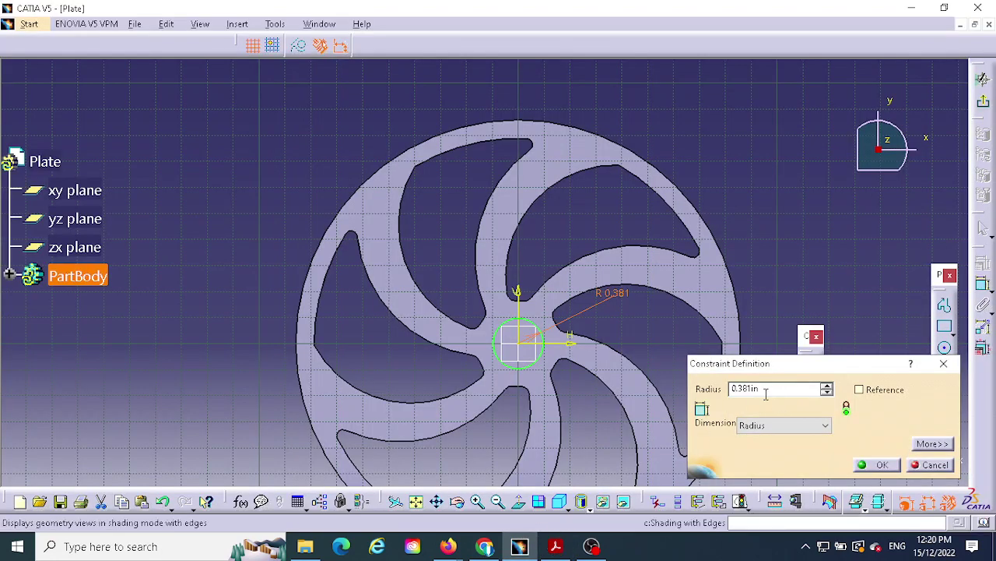
pyautogui.moveTo(765, 388); pyautogui.dragTo(720, 387)
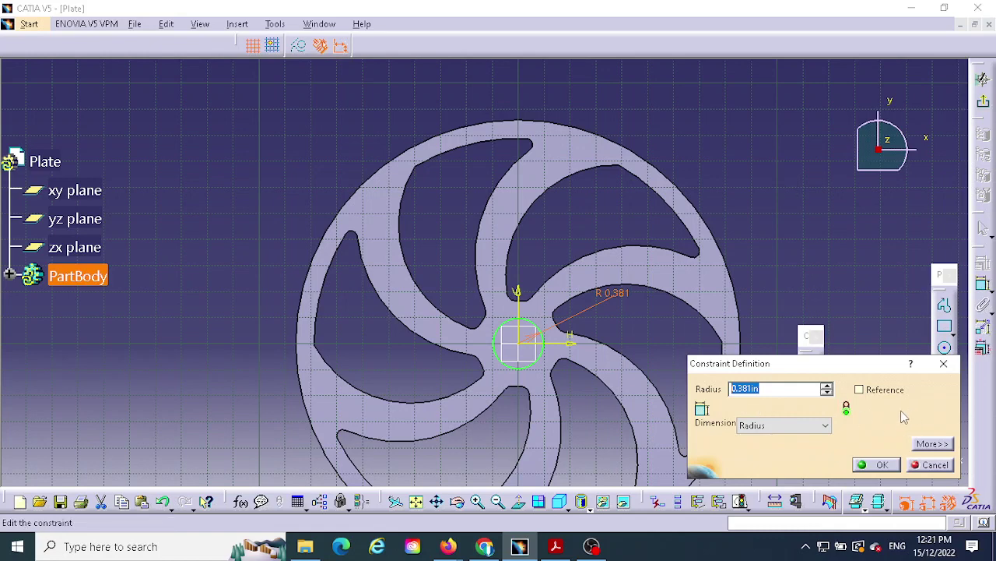
pyautogui.click(944, 364)
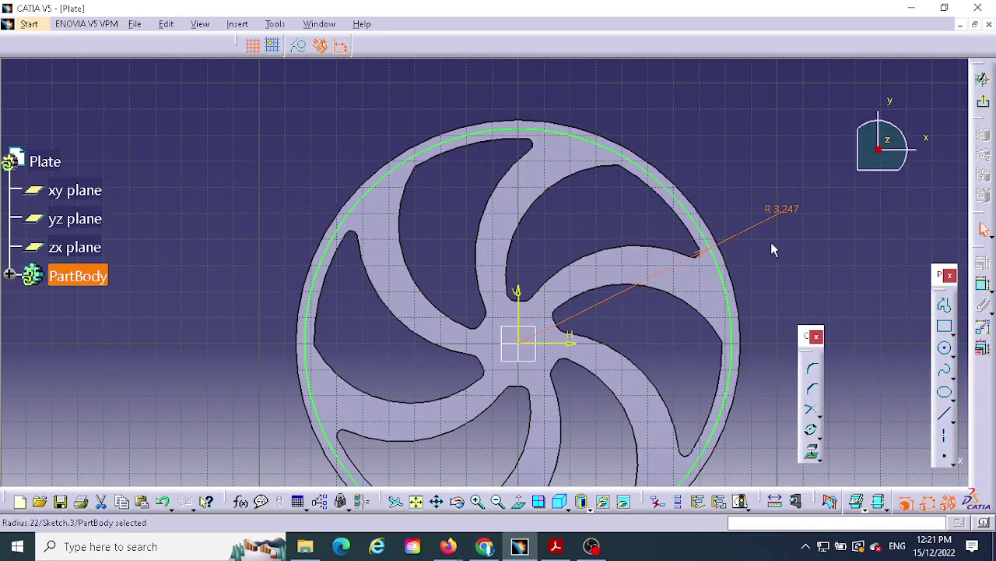
# Open the rim circle's radius dimension for editing, then find and launch the Windows Calculator.
pyautogui.doubleClick(788, 209)
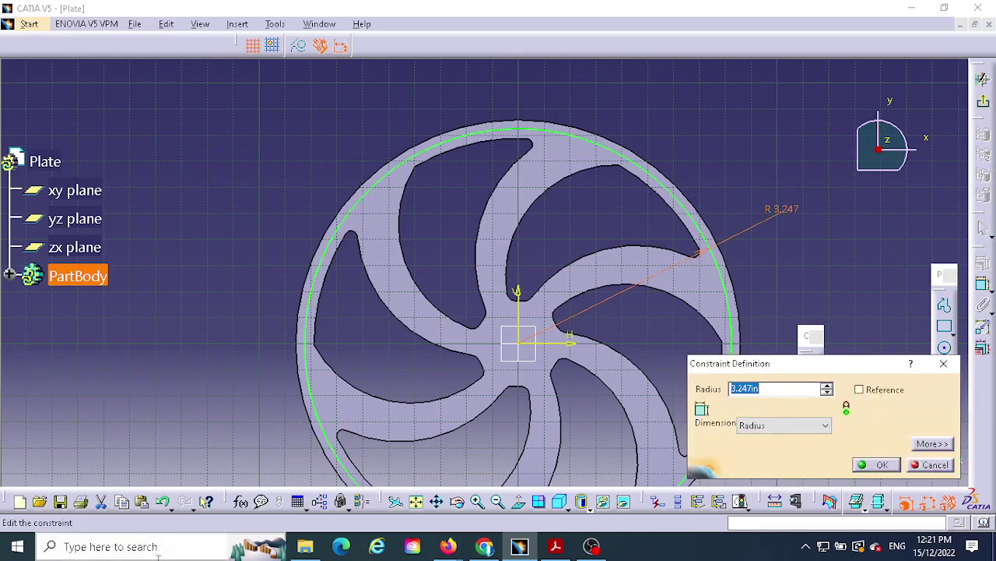
pyautogui.click(85, 545)
pyautogui.write('c')
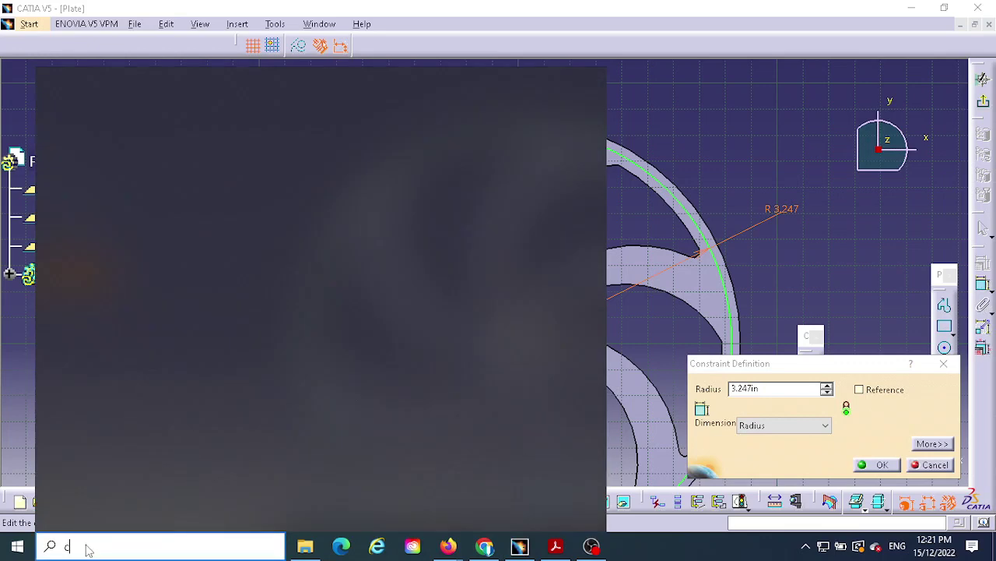
pyautogui.write('al')
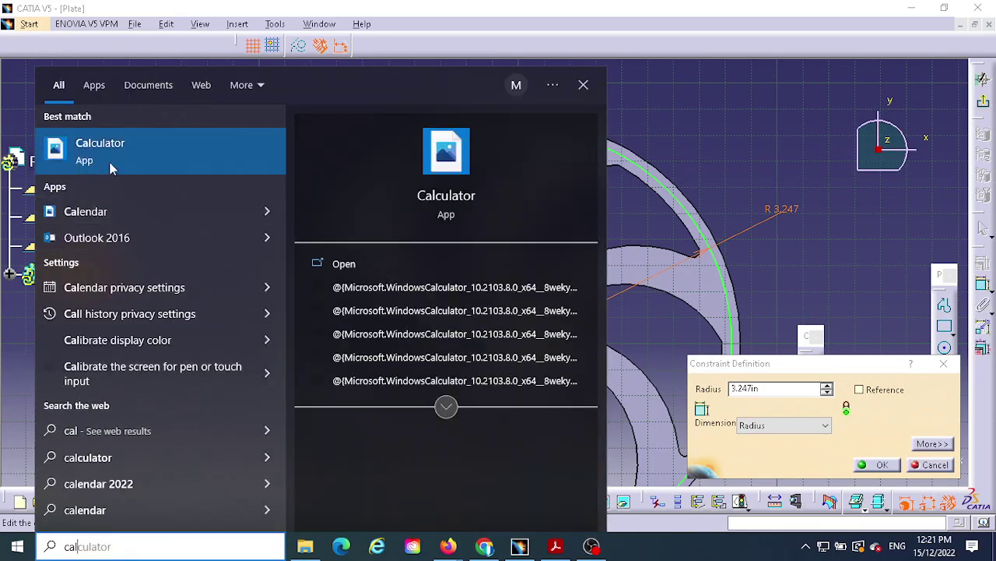
pyautogui.click(523, 332)
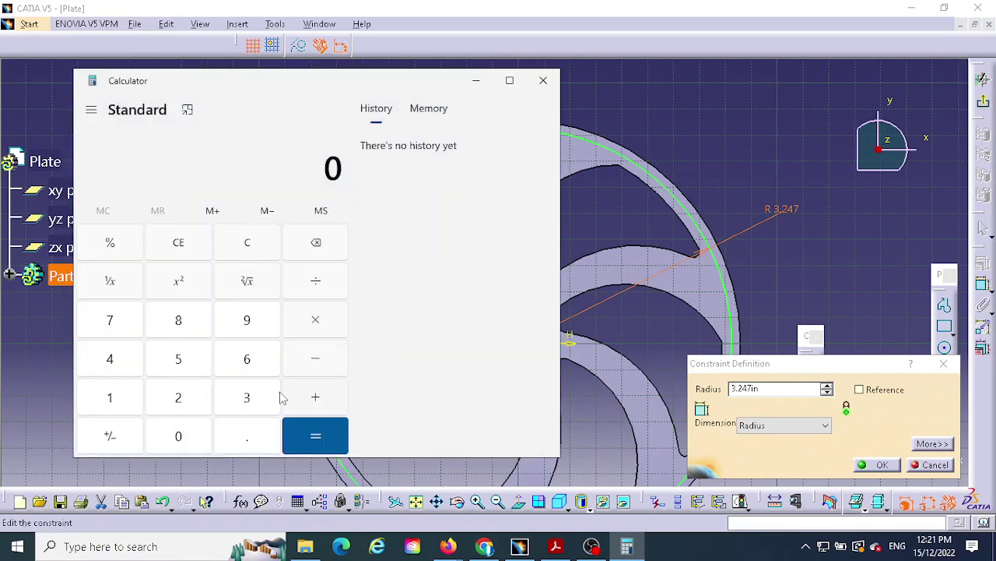
# Enter the plate's outer radius of 3.381 from the PDF drawing into the Calculator.
pyautogui.click(257, 403)
pyautogui.click(247, 441)
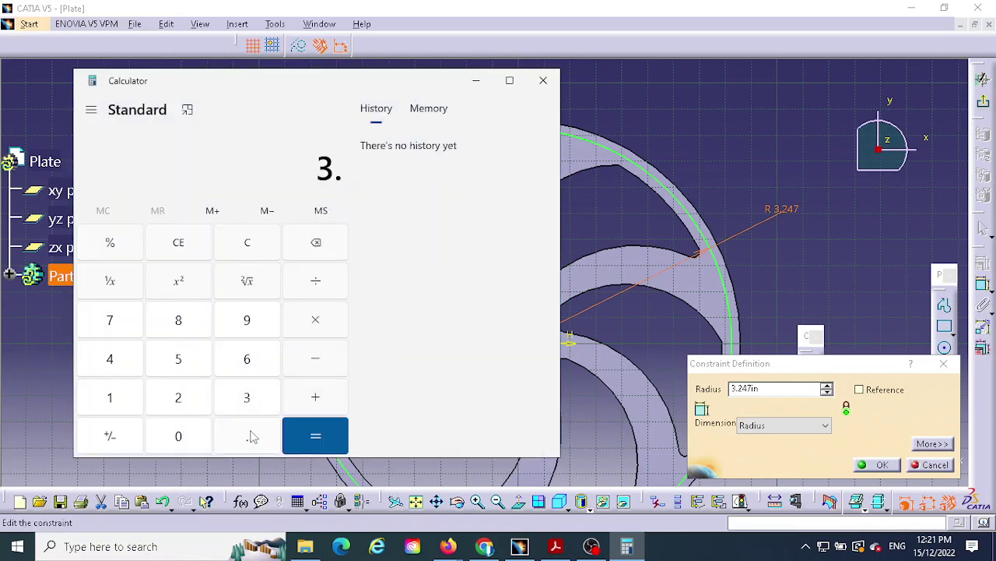
pyautogui.click(558, 547)
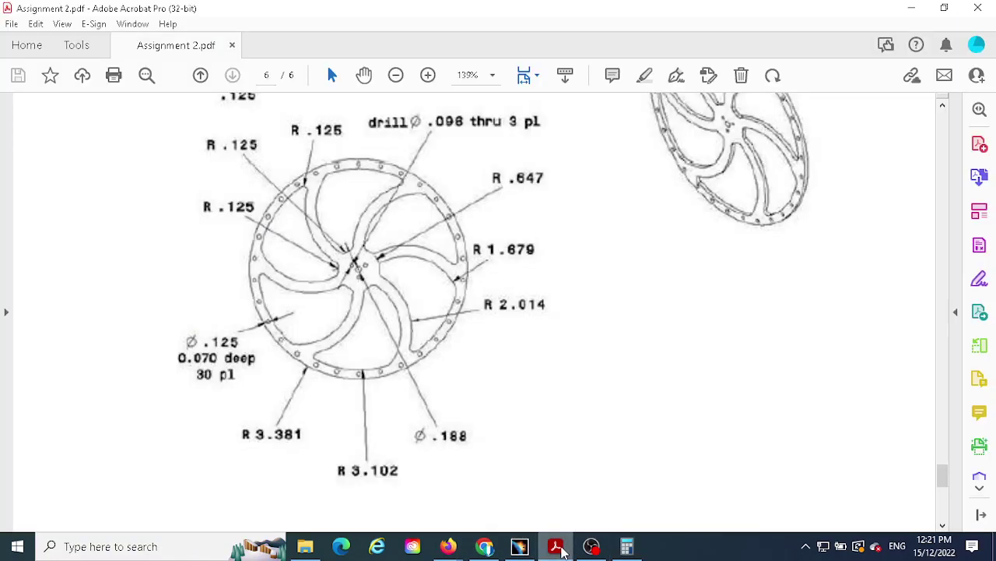
pyautogui.click(628, 546)
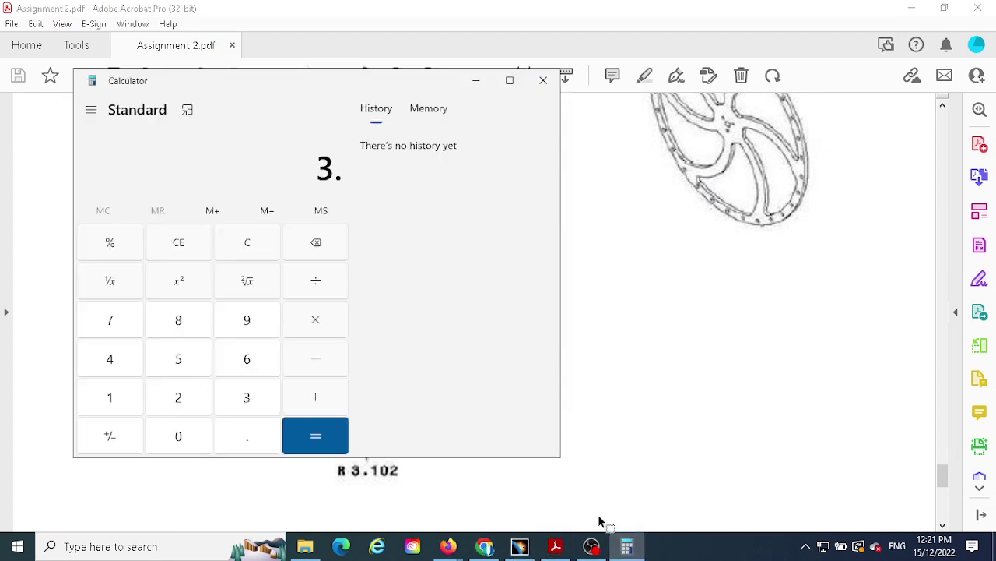
pyautogui.write('3')
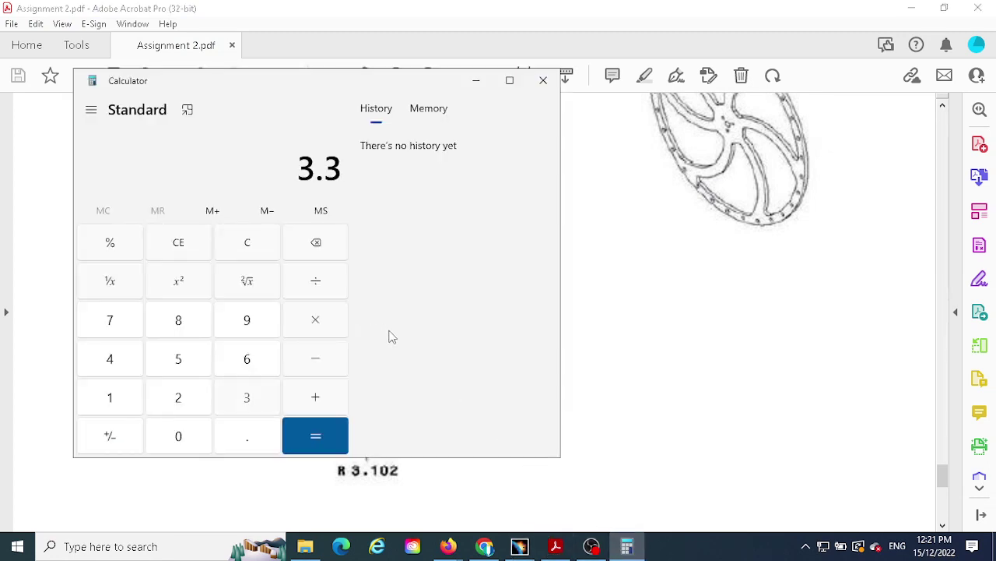
pyautogui.write('81')
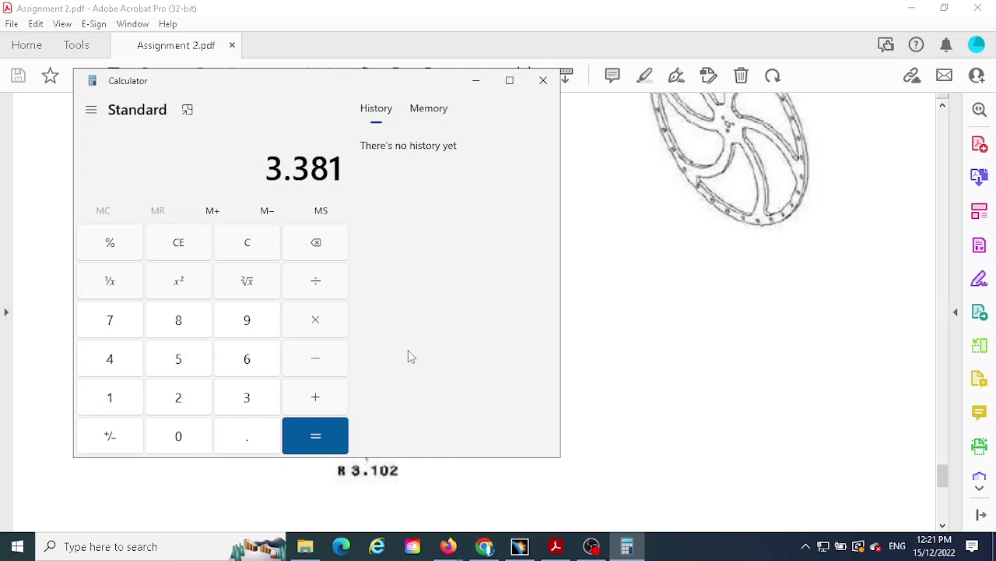
# Subtract the inner rim radius of 3.102, taken from the PDF drawing, from the entered 3.381 in the Calculator.
pyautogui.click(323, 360)
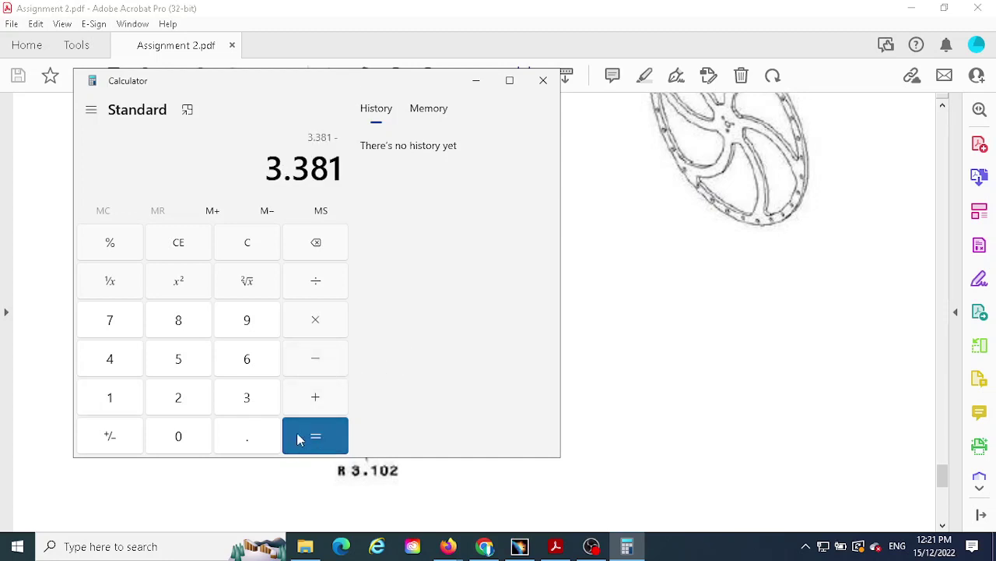
pyautogui.click(246, 397)
pyautogui.click(249, 441)
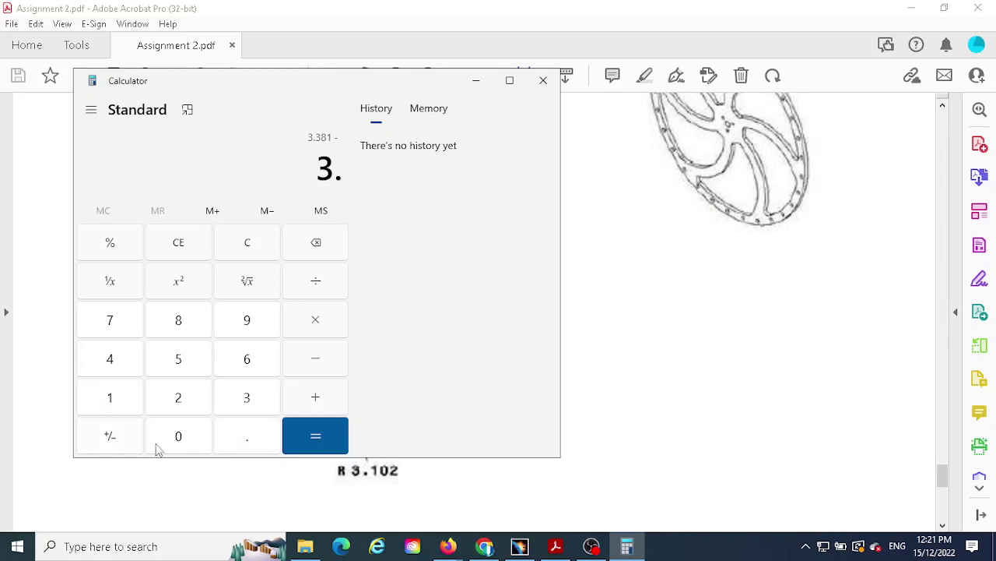
pyautogui.click(554, 547)
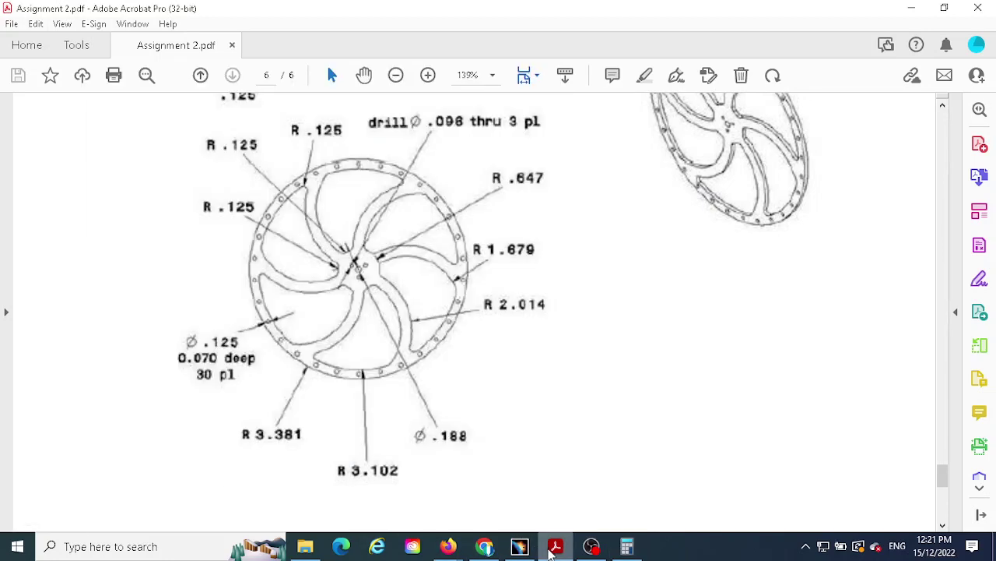
pyautogui.click(627, 546)
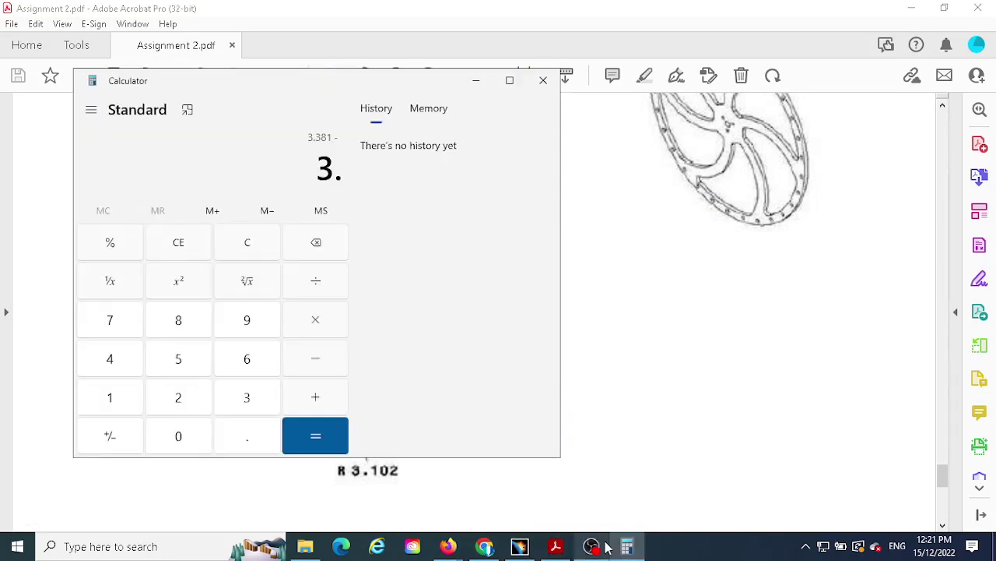
pyautogui.write('1')
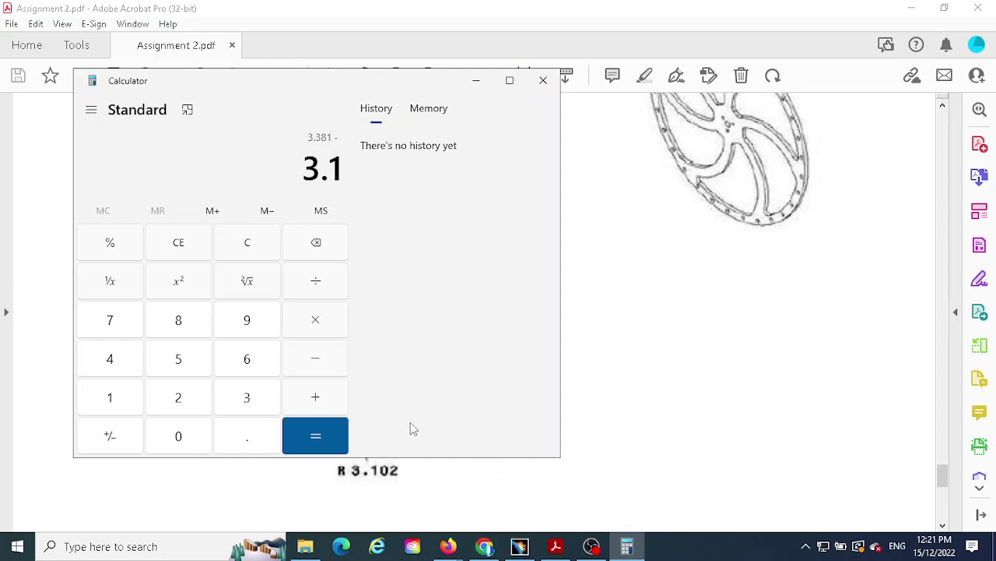
pyautogui.write('02')
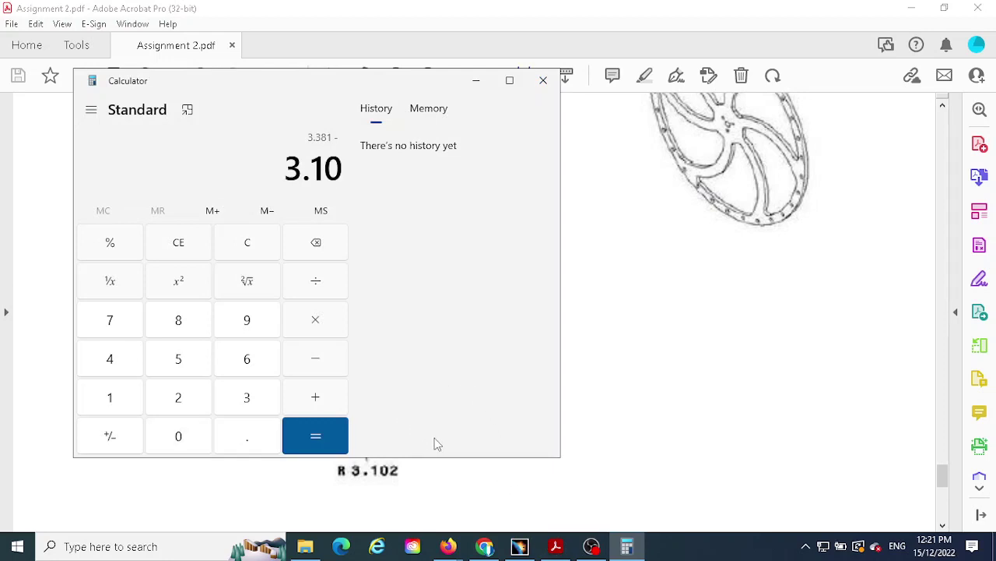
pyautogui.click(322, 444)
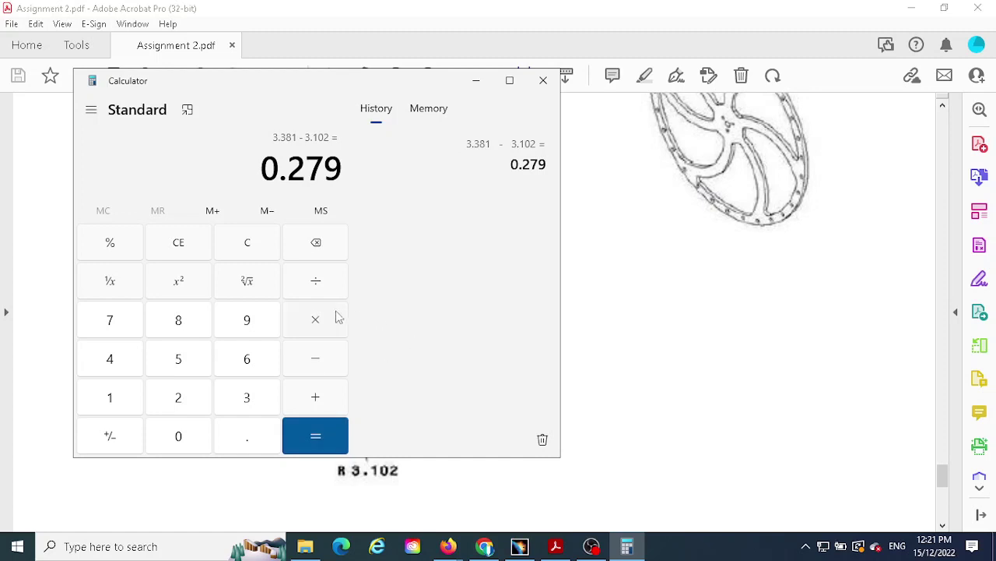
# Divide the radius difference by 2, then minimize the Calculator.
pyautogui.click(319, 285)
pyautogui.click(185, 401)
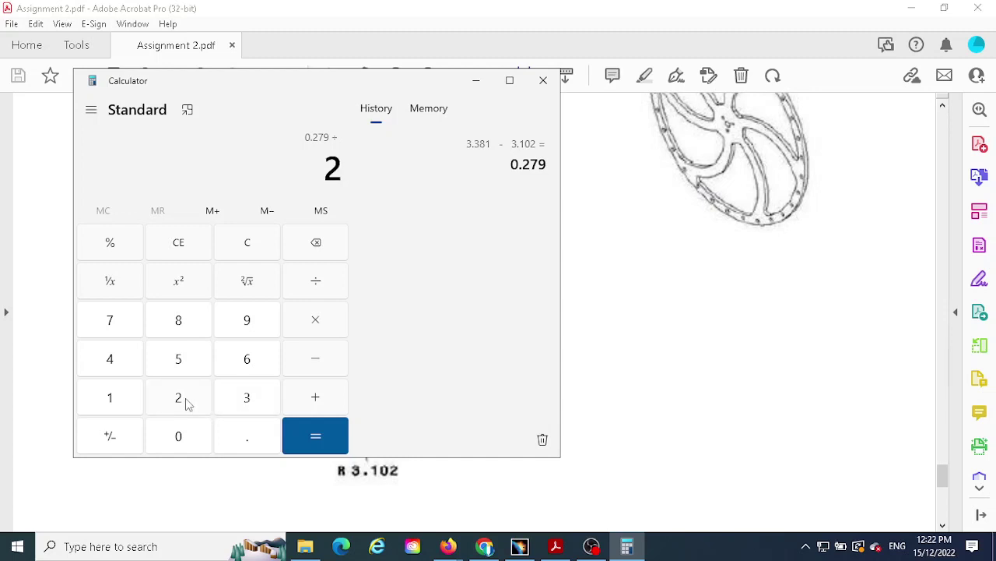
pyautogui.click(319, 438)
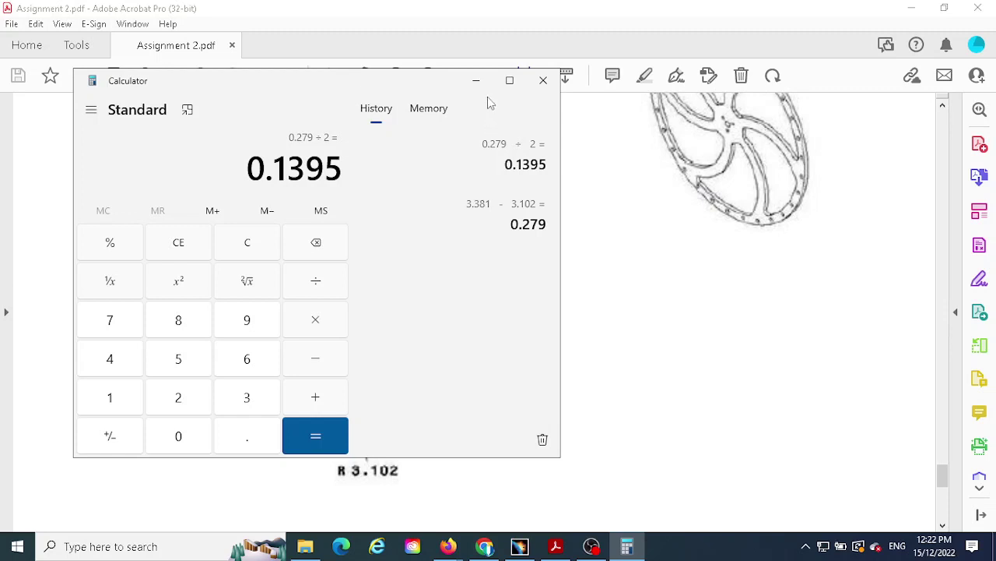
pyautogui.click(477, 80)
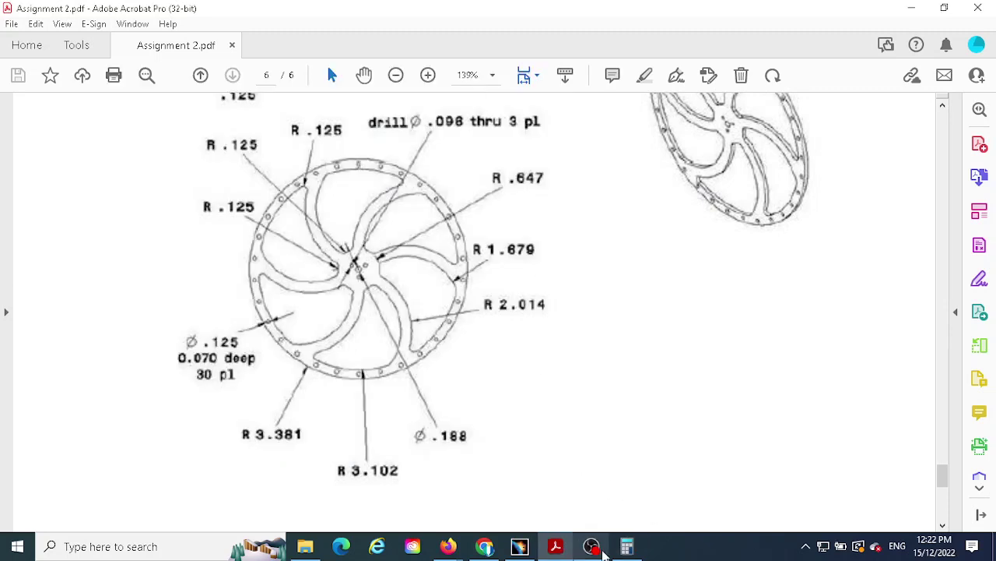
# Return to CATIA, cancel the radius edit, and delete the sketched rim circle.
pyautogui.click(519, 545)
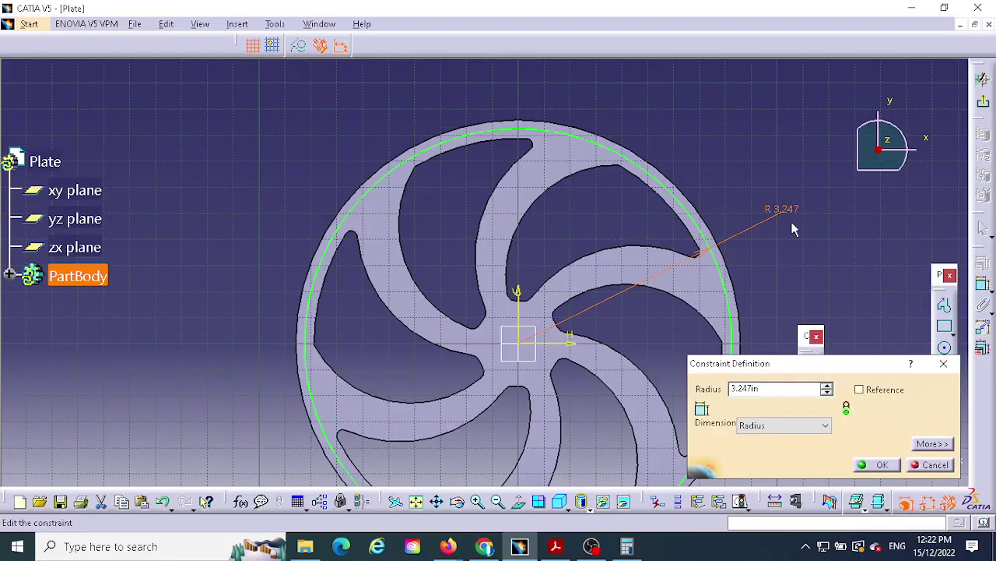
pyautogui.click(934, 465)
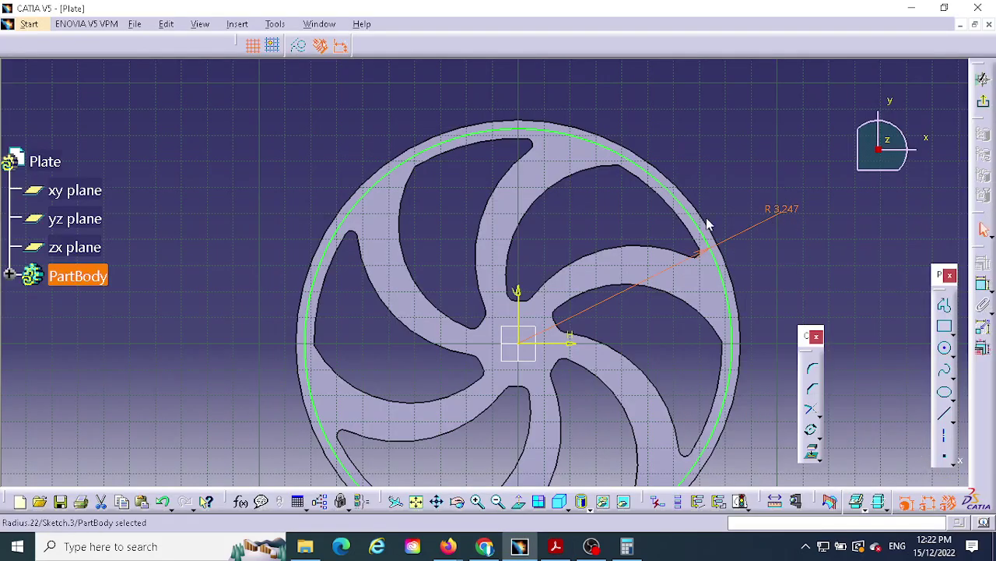
pyautogui.click(577, 136)
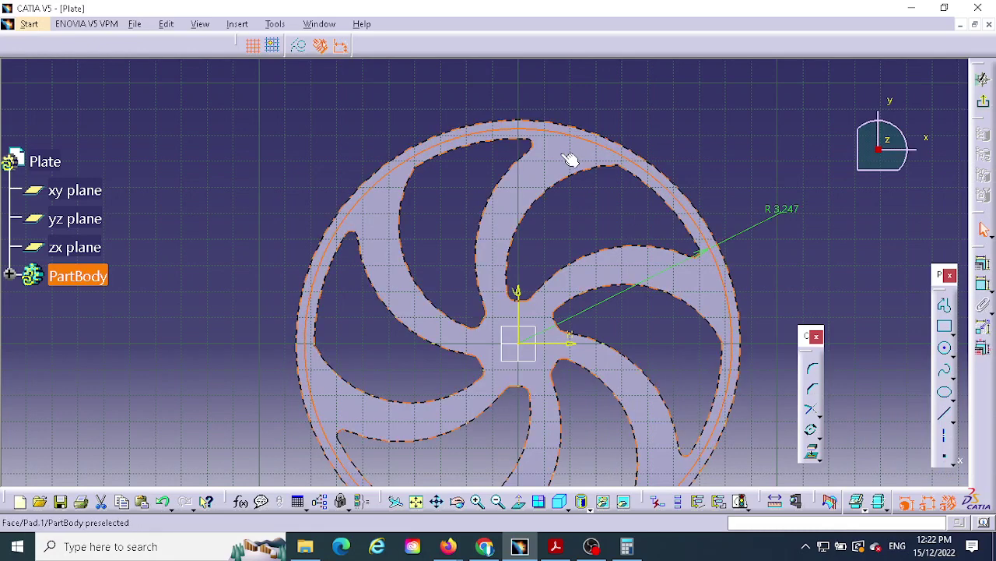
pyautogui.press('Delete')
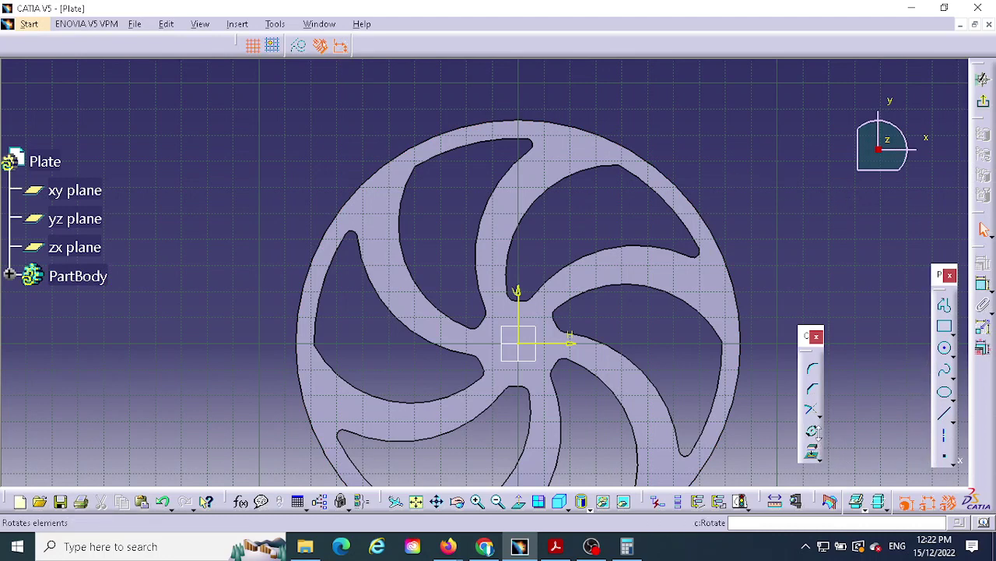
# Offset the plate's outer circular edge inward by about 0.18 in to make a circle within the rim.
pyautogui.click(821, 439)
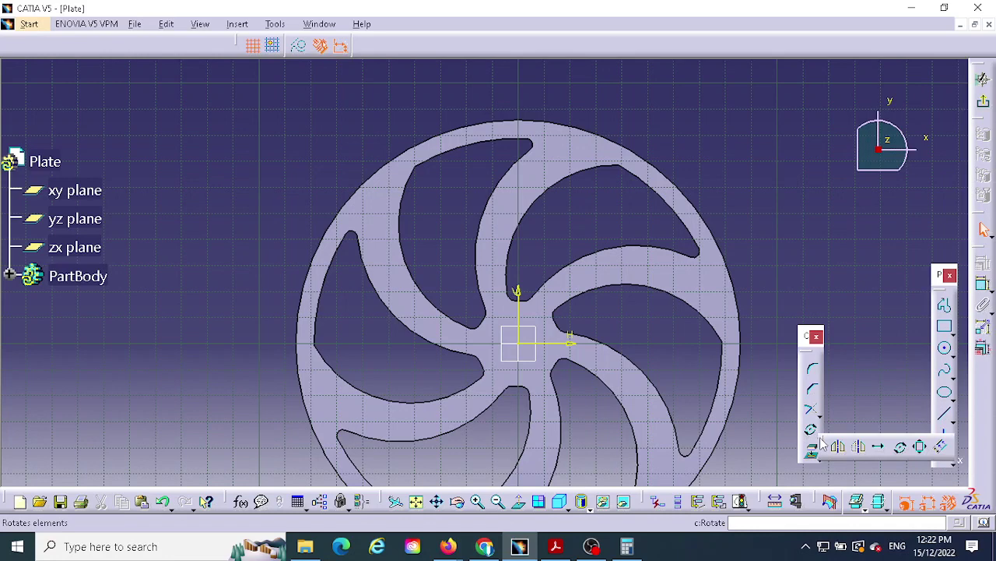
pyautogui.click(941, 445)
pyautogui.click(596, 143)
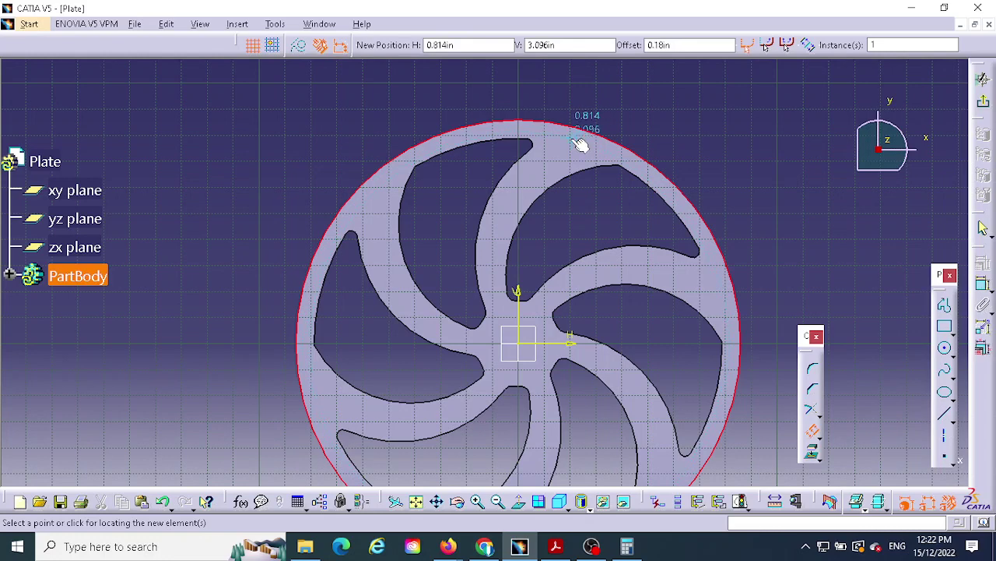
pyautogui.click(586, 148)
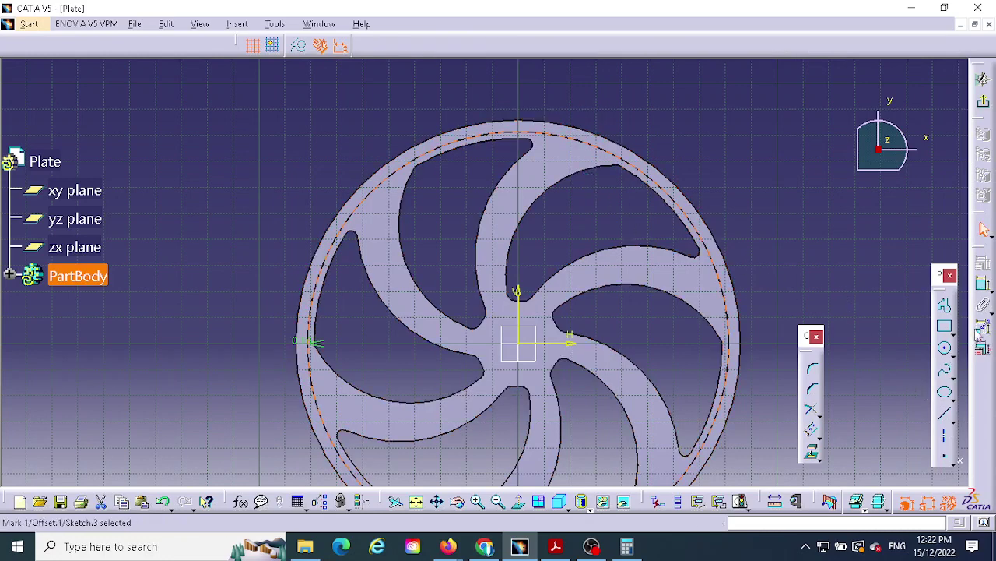
# Dimension the offset circle's radius, then delete both the dimension and the offset circle.
pyautogui.click(983, 285)
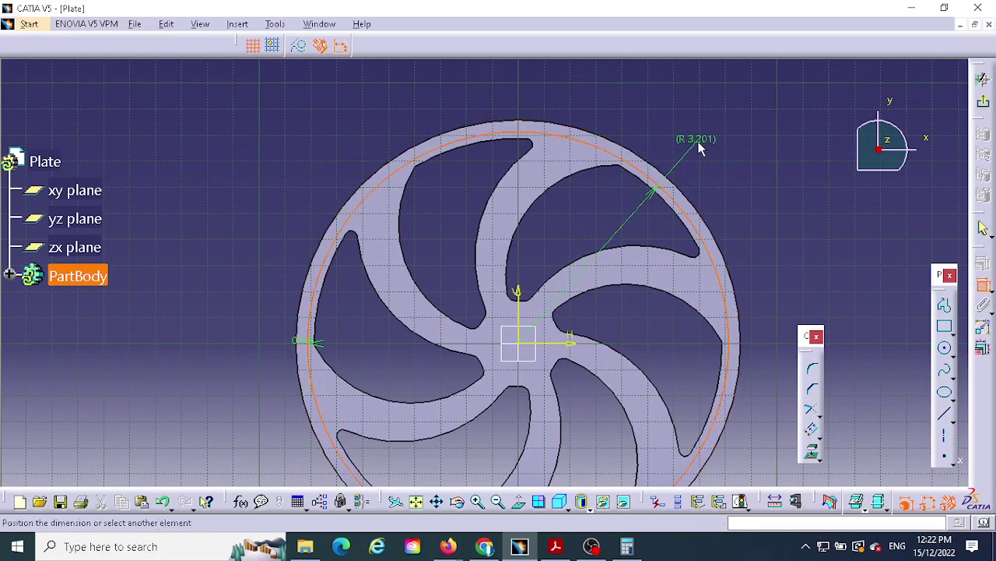
pyautogui.click(717, 146)
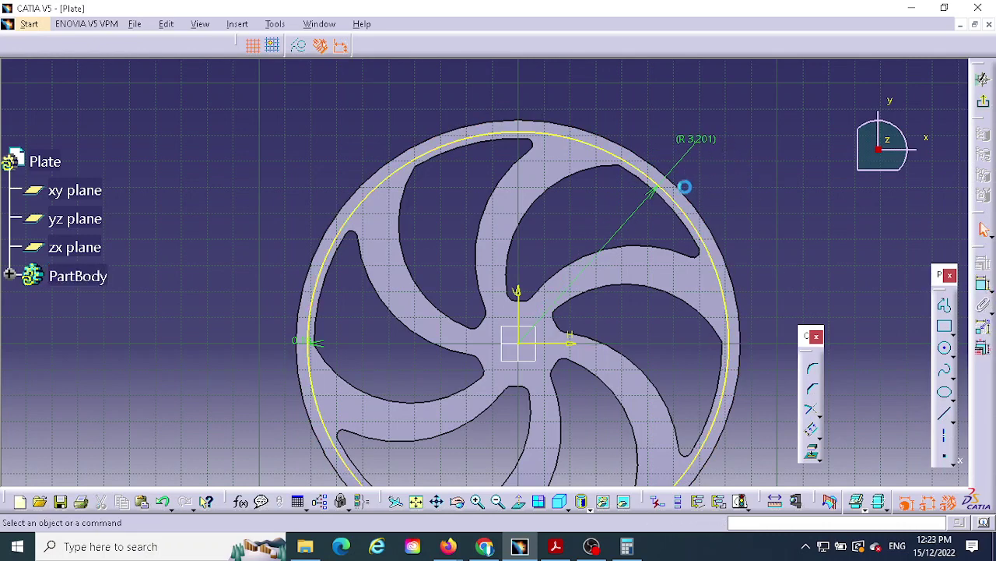
pyautogui.click(703, 141)
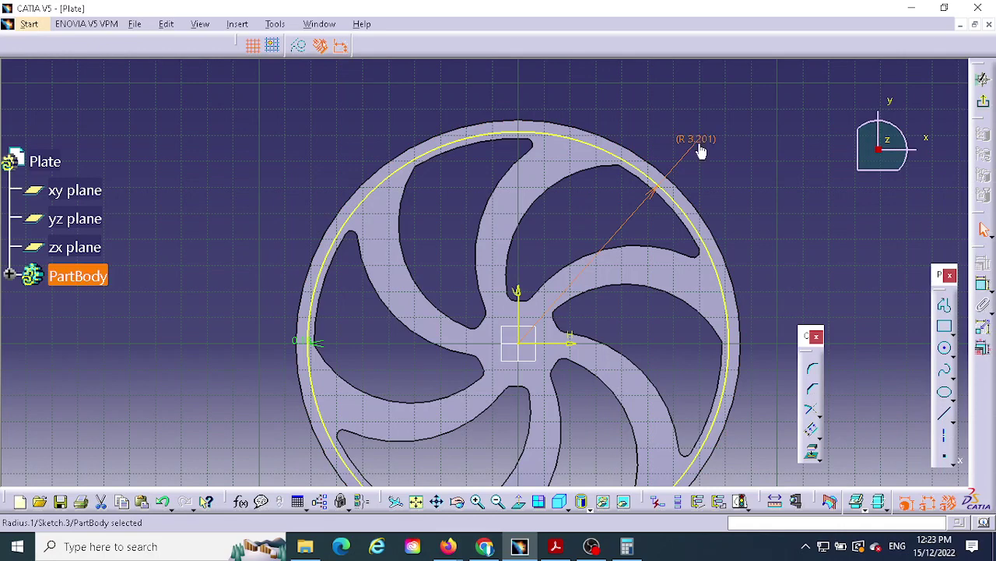
pyautogui.press('Delete')
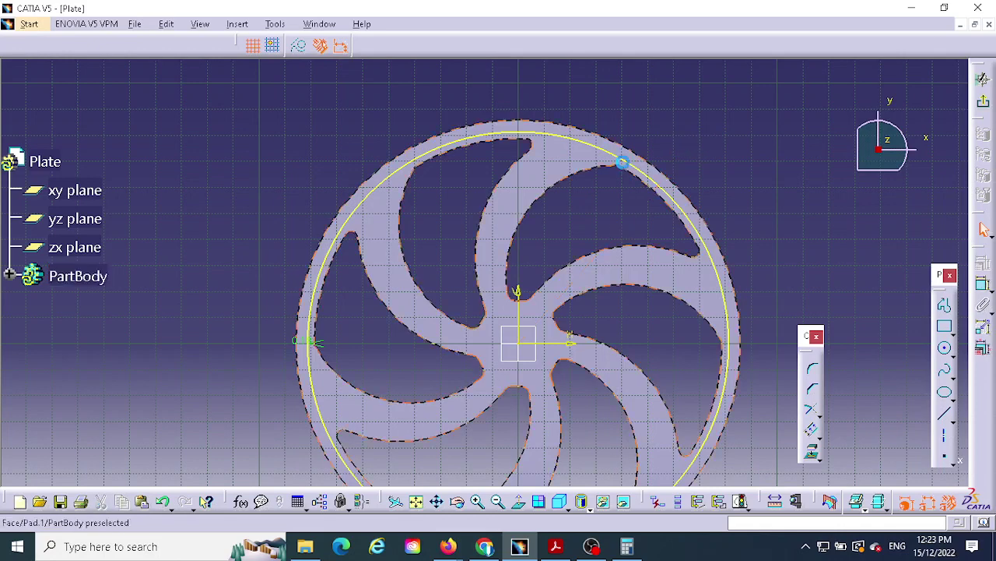
pyautogui.click(611, 154)
pyautogui.press('Delete')
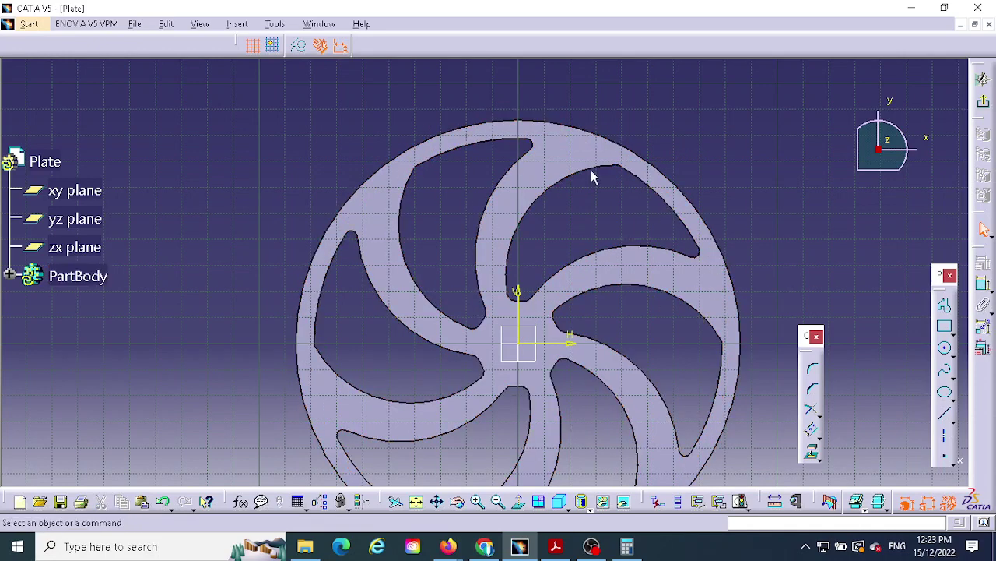
# Review the half rim width calculation in the Calculator, then return to the CATIA sketch.
pyautogui.moveTo(628, 551)
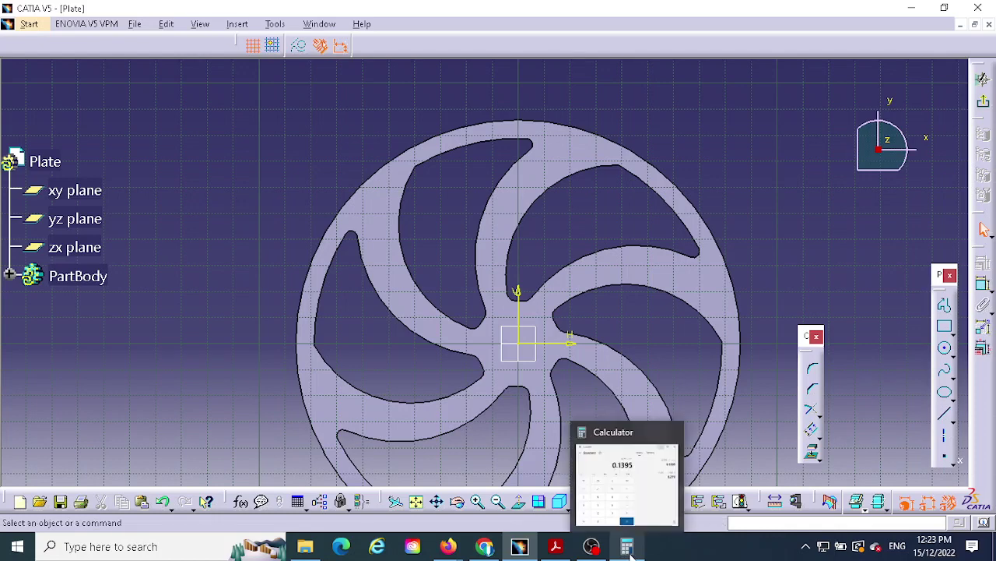
pyautogui.click(646, 506)
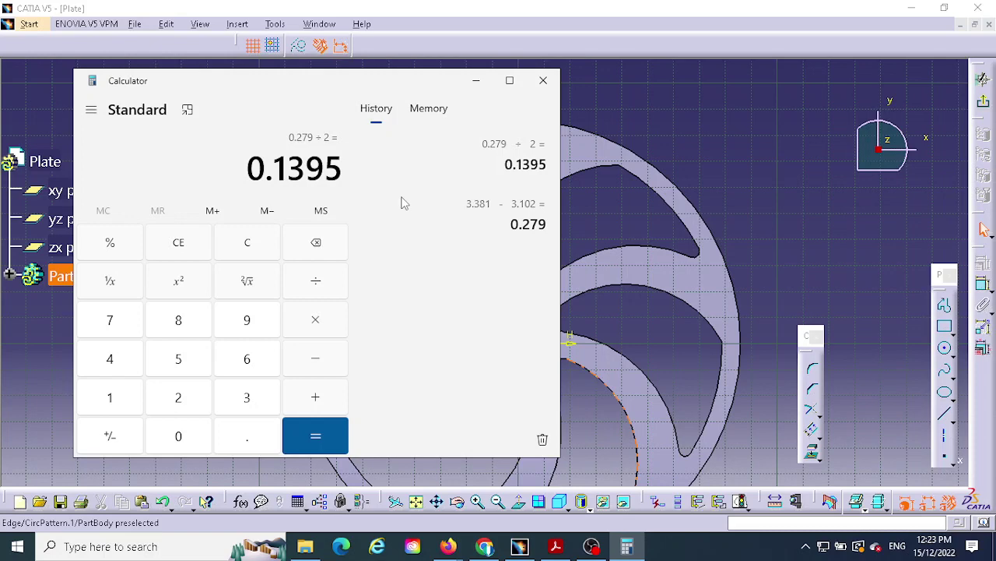
pyautogui.click(520, 547)
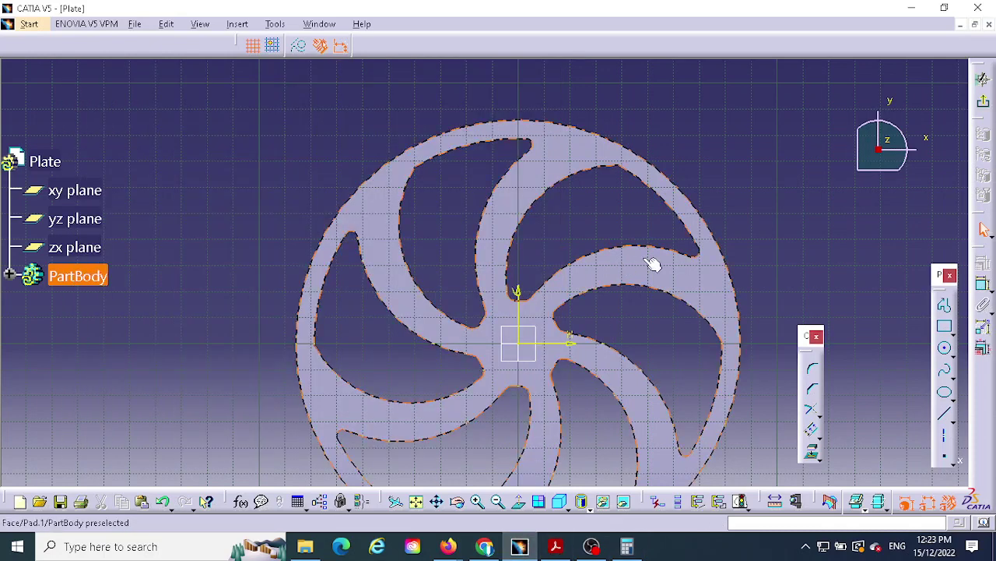
# Sketch an origin-centred circle of about 3.23 in radius within the rim and dimension its radius.
pyautogui.click(944, 348)
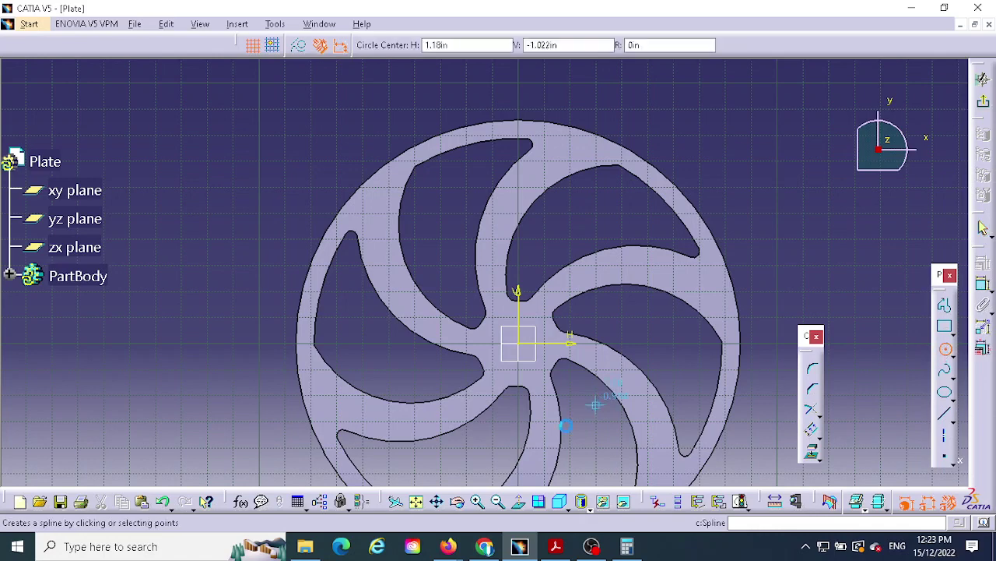
pyautogui.click(519, 341)
pyautogui.click(557, 130)
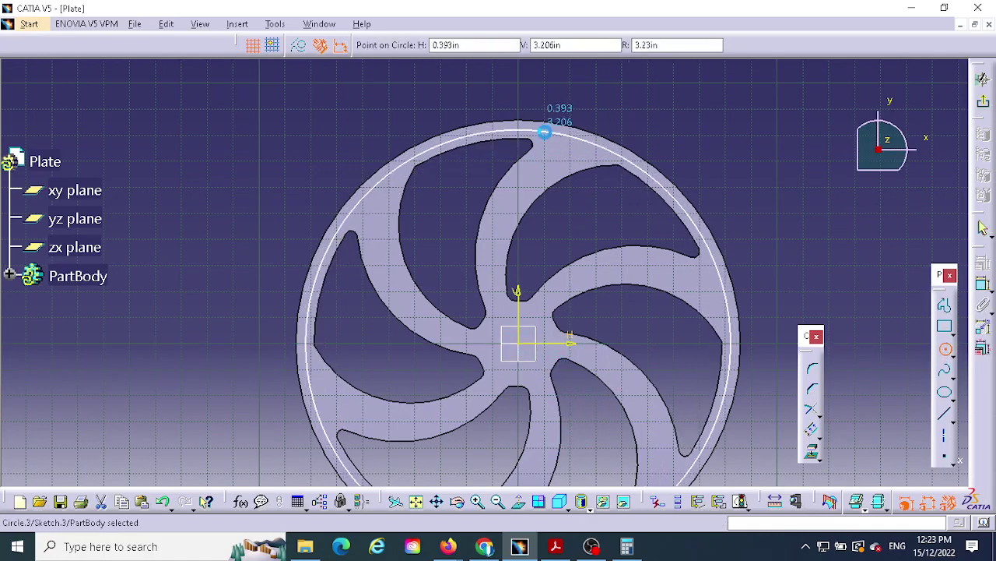
pyautogui.click(982, 285)
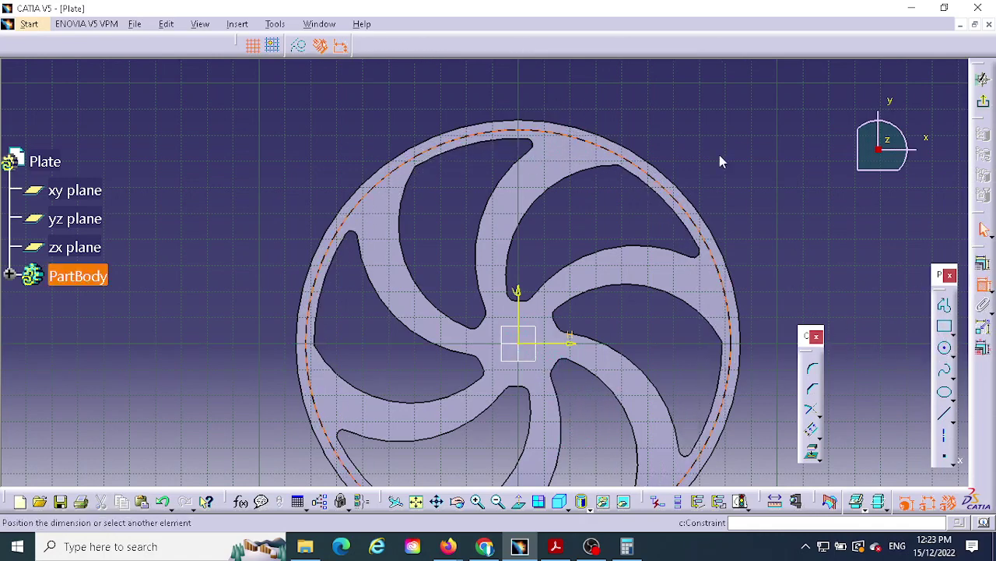
pyautogui.click(743, 158)
# Set the hole-locating circle's radius to 3.389 in, consulting the dimensioned plate drawing in Acrobat and returning to CATIA.
pyautogui.doubleClick(748, 159)
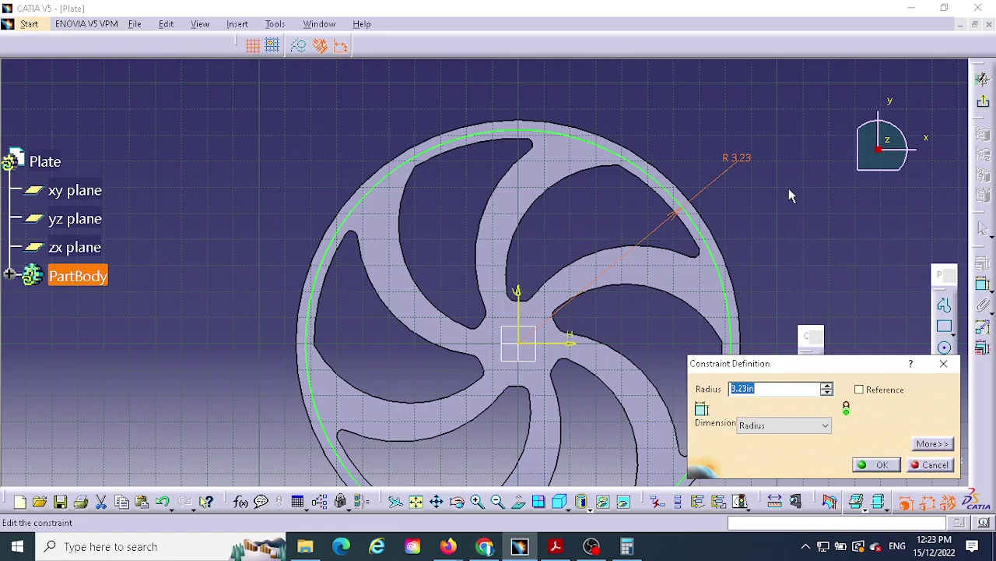
pyautogui.click(555, 548)
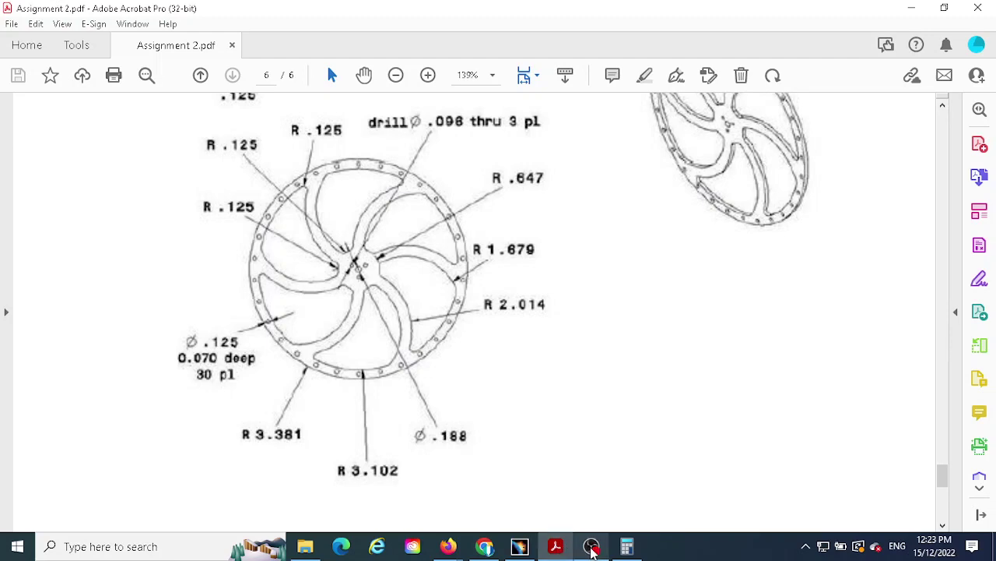
pyautogui.click(520, 547)
pyautogui.doubleClick(738, 389)
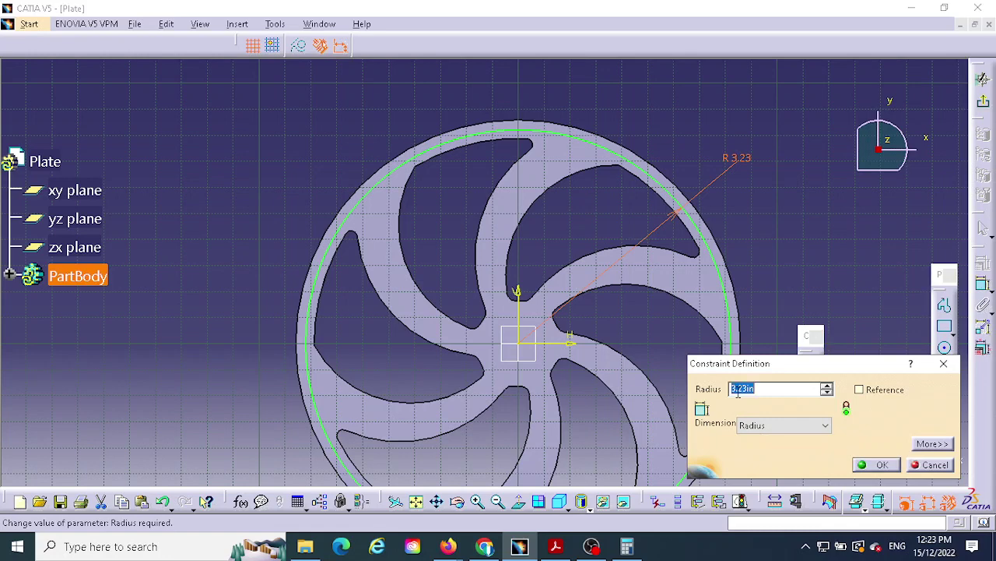
pyautogui.write('3.')
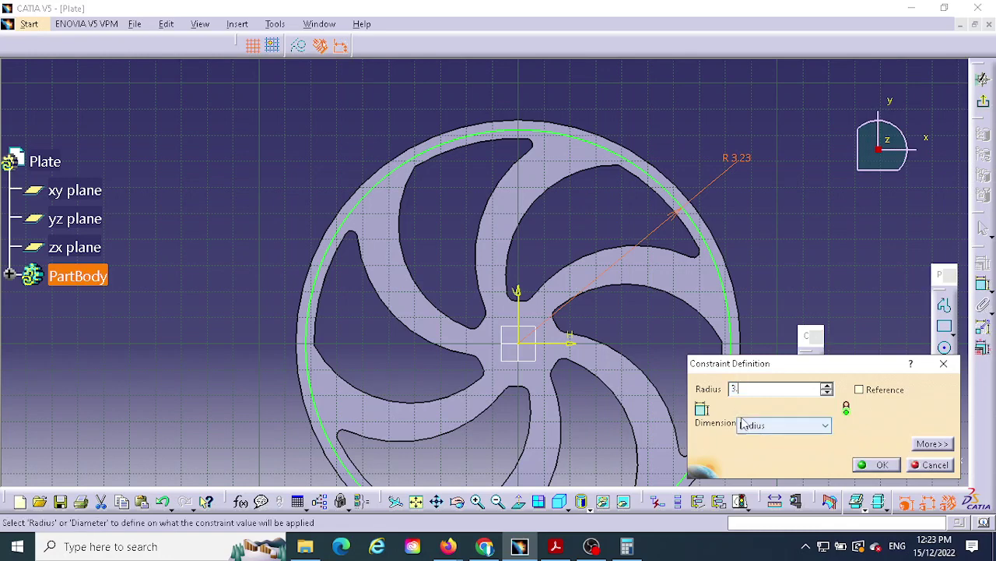
pyautogui.write('389')
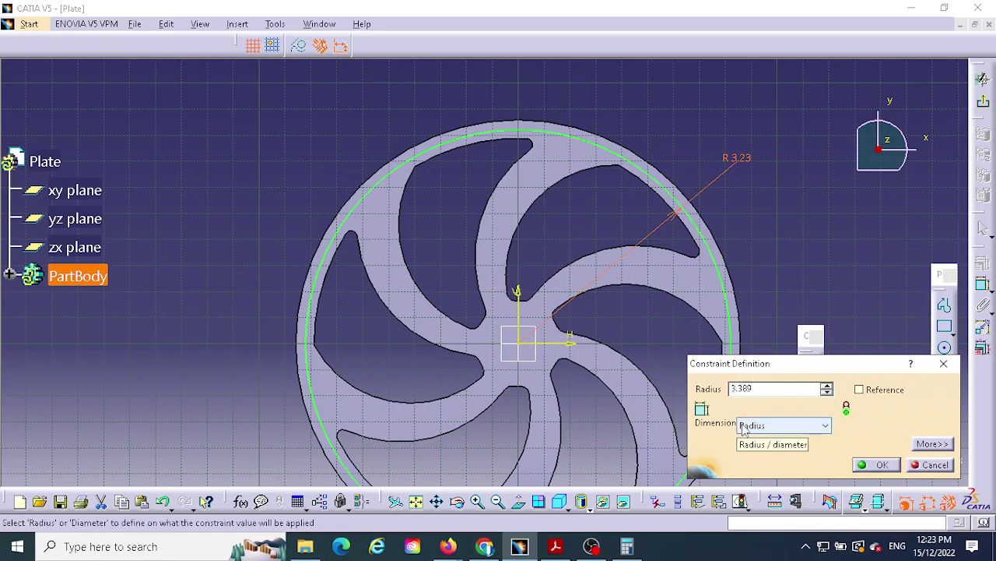
pyautogui.click(556, 548)
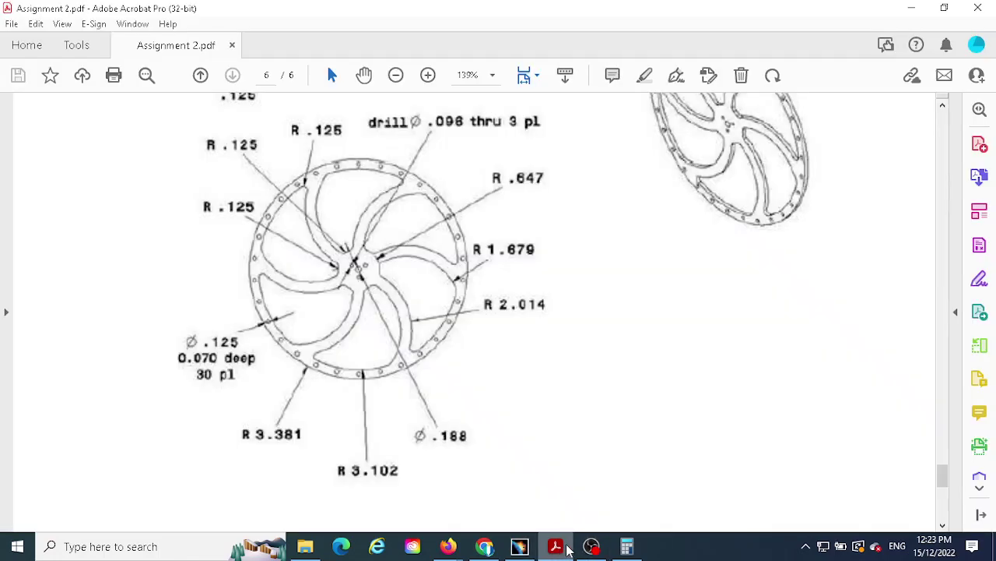
pyautogui.click(520, 547)
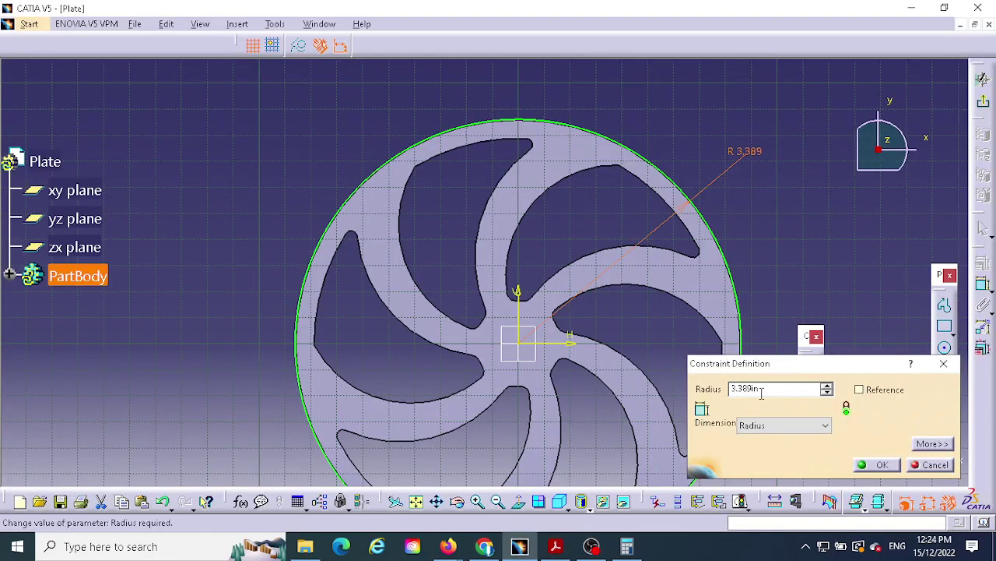
# Try to replace the radius with an expression starting from 3.381, and consult the half rim width in the Calculator.
pyautogui.moveTo(783, 393); pyautogui.dragTo(750, 392)
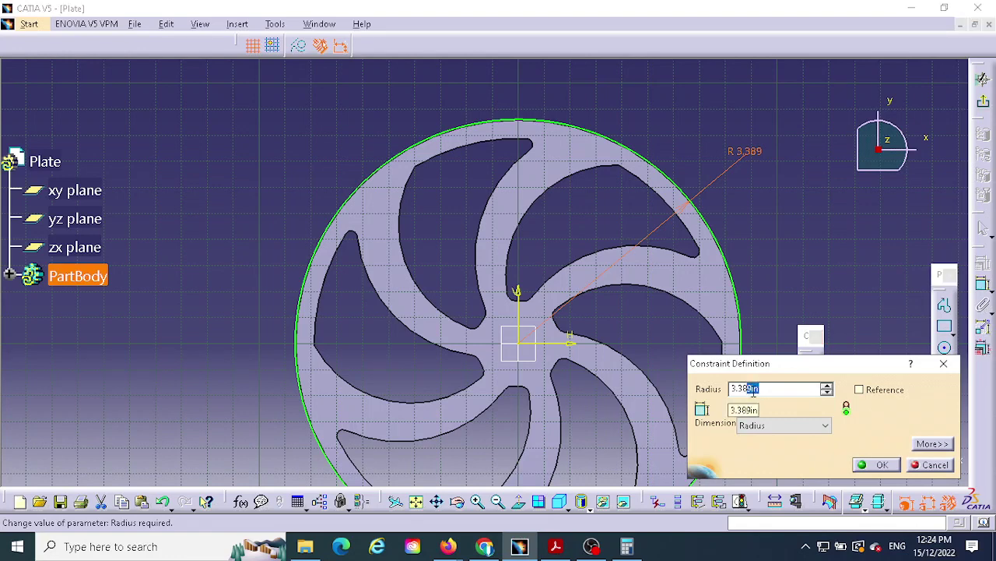
pyautogui.write('1')
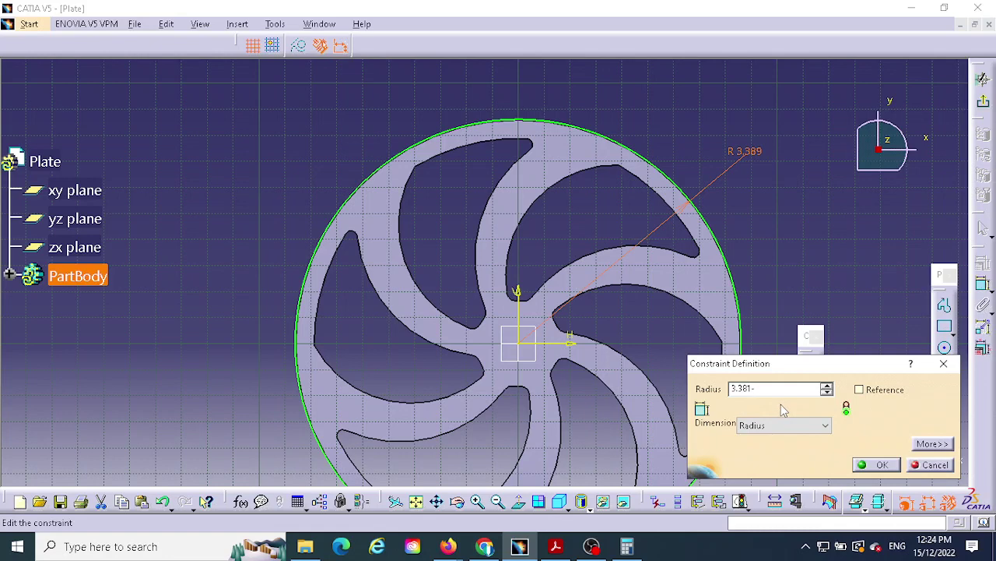
pyautogui.write('-.')
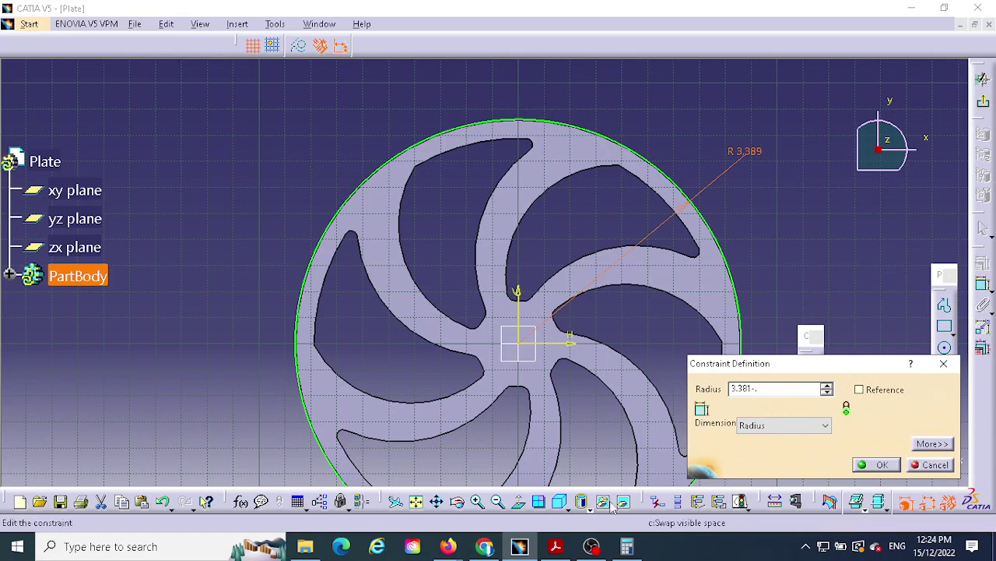
pyautogui.click(626, 550)
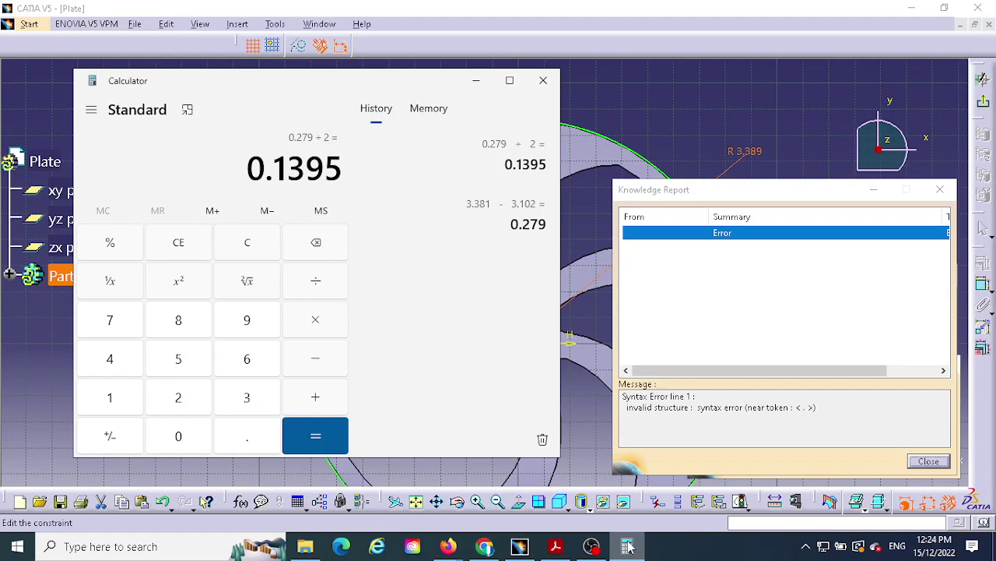
pyautogui.click(627, 547)
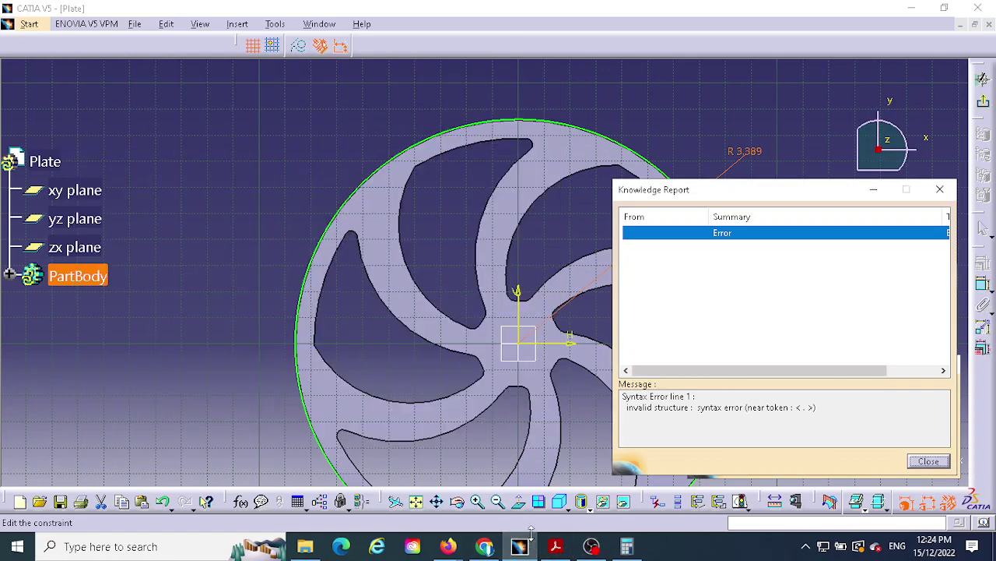
pyautogui.click(940, 189)
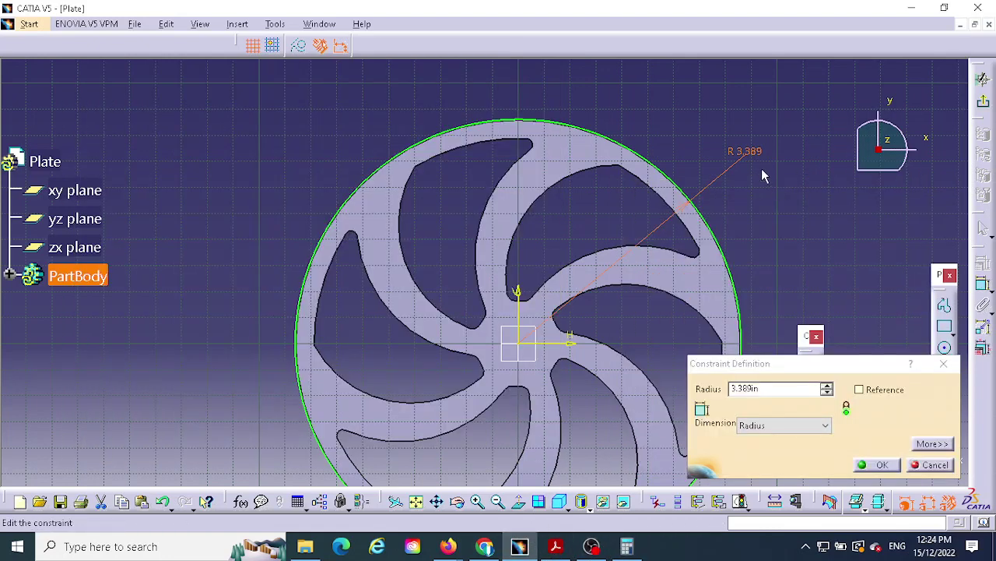
# Recheck the half rim width in the Calculator, close it, and set the locating circle's radius to 3.389-.1395 in.
pyautogui.click(627, 547)
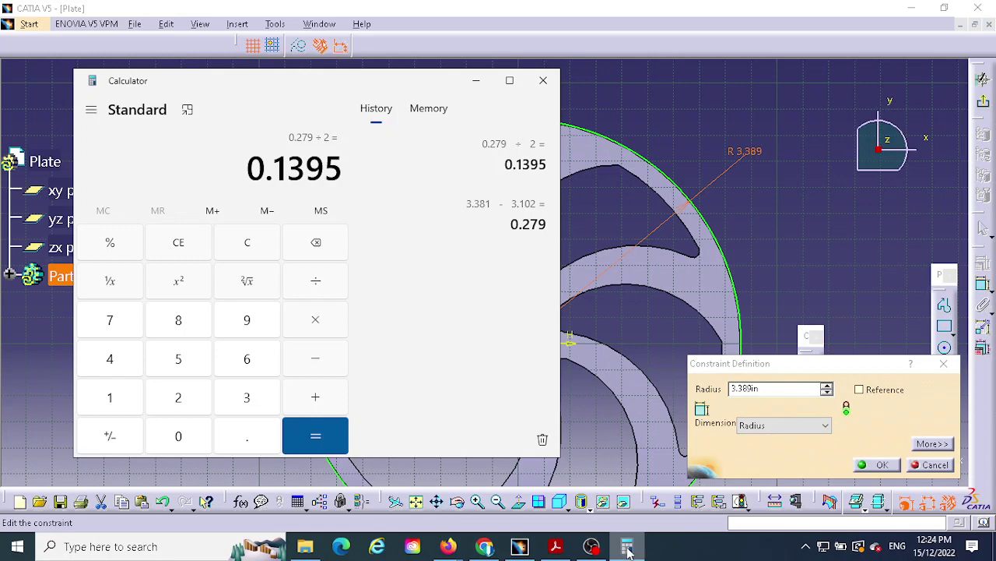
pyautogui.click(543, 81)
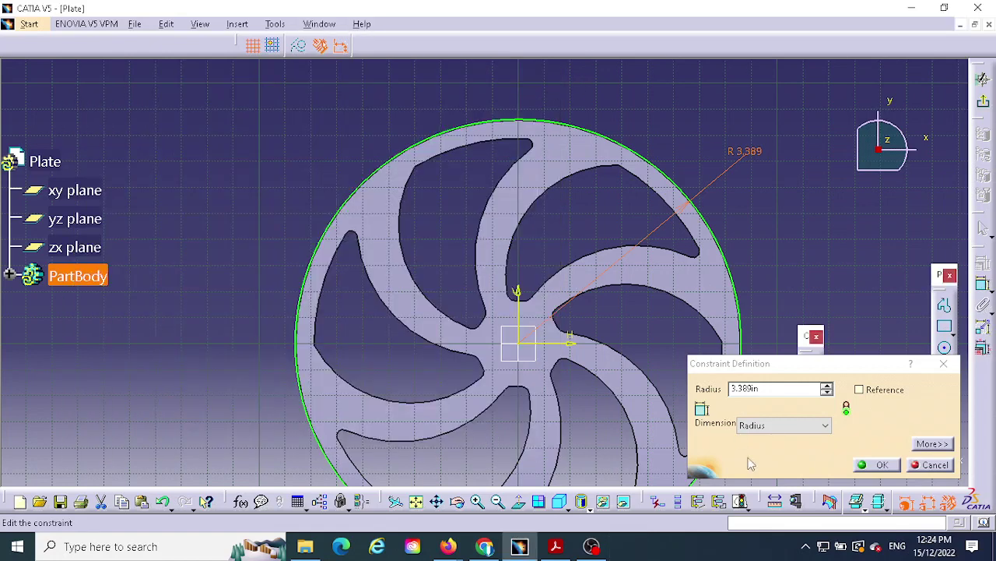
pyautogui.click(770, 393)
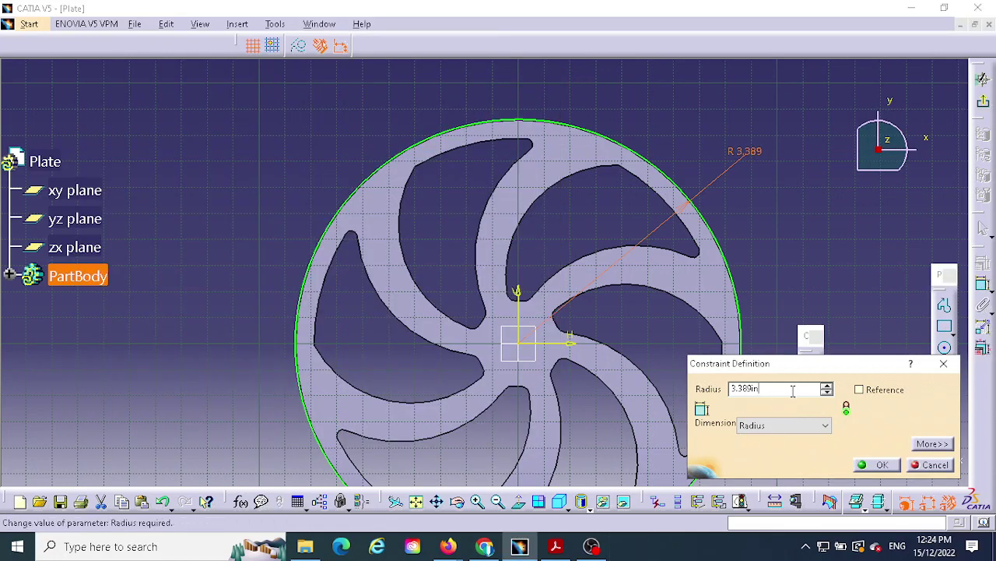
pyautogui.press('BackSpace')
pyautogui.press('BackSpace')
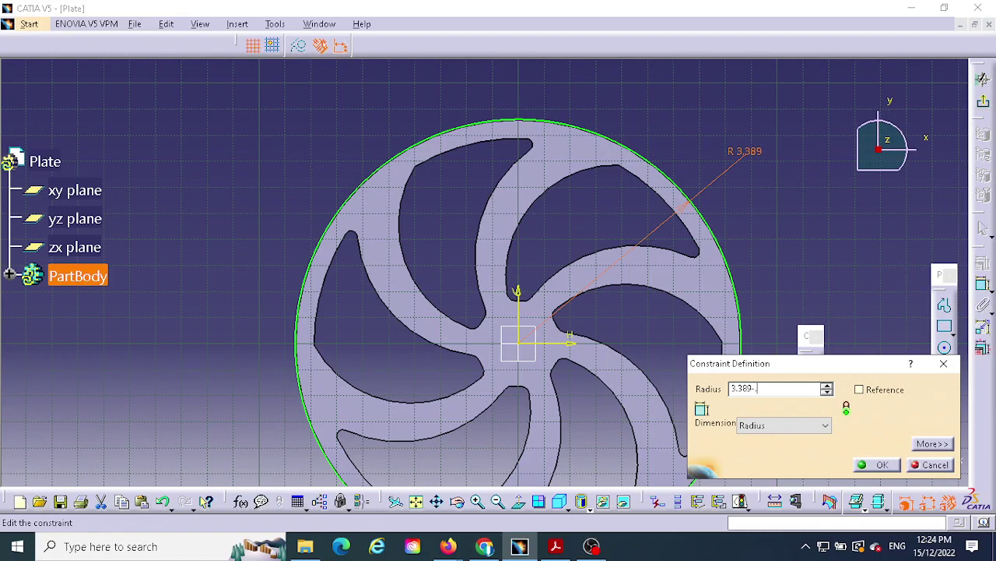
pyautogui.write('-.1395')
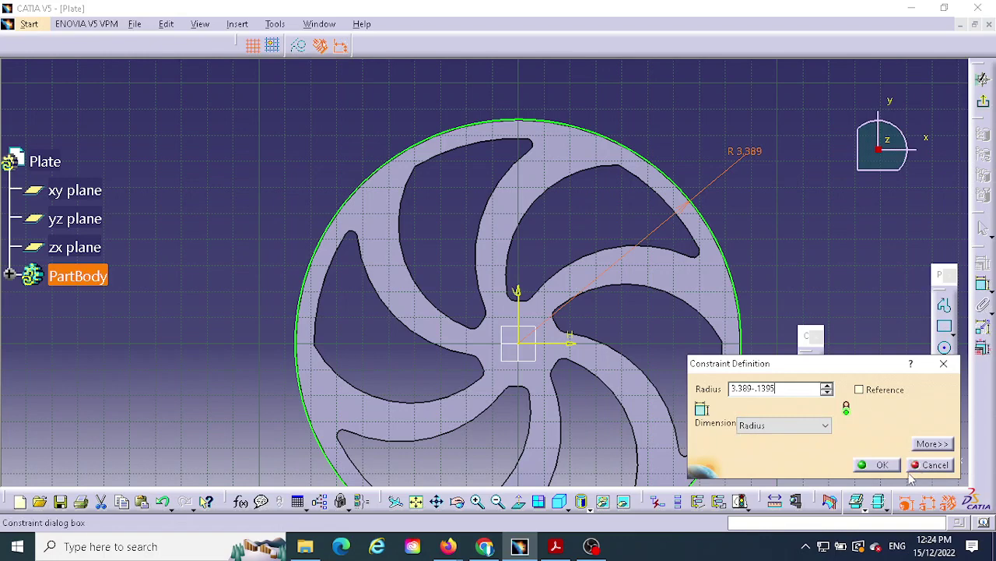
pyautogui.click(882, 465)
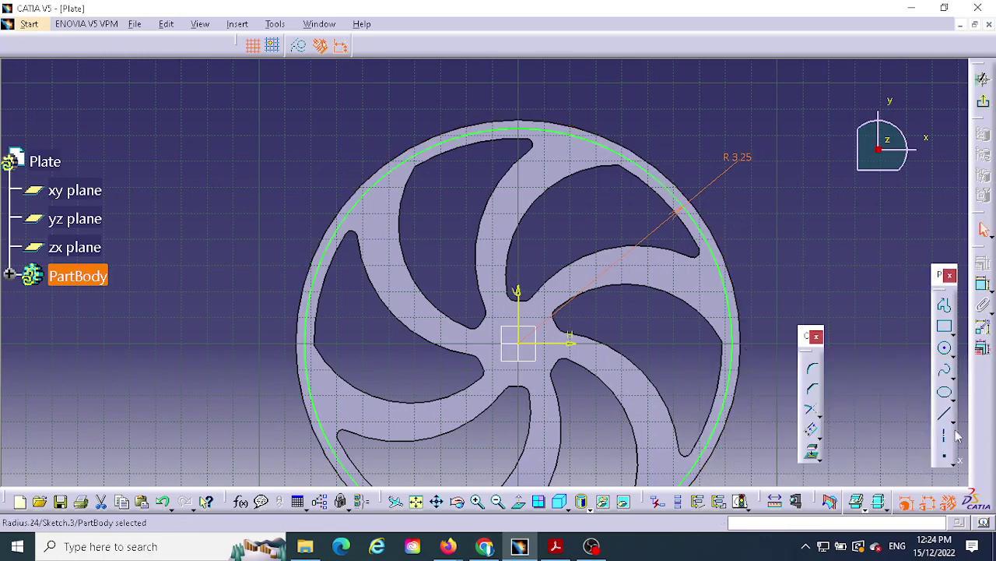
# Sketch a small circle of about 0.146 in radius centred on the hole-locating circle, near the rim's uppermost point.
pyautogui.click(952, 354)
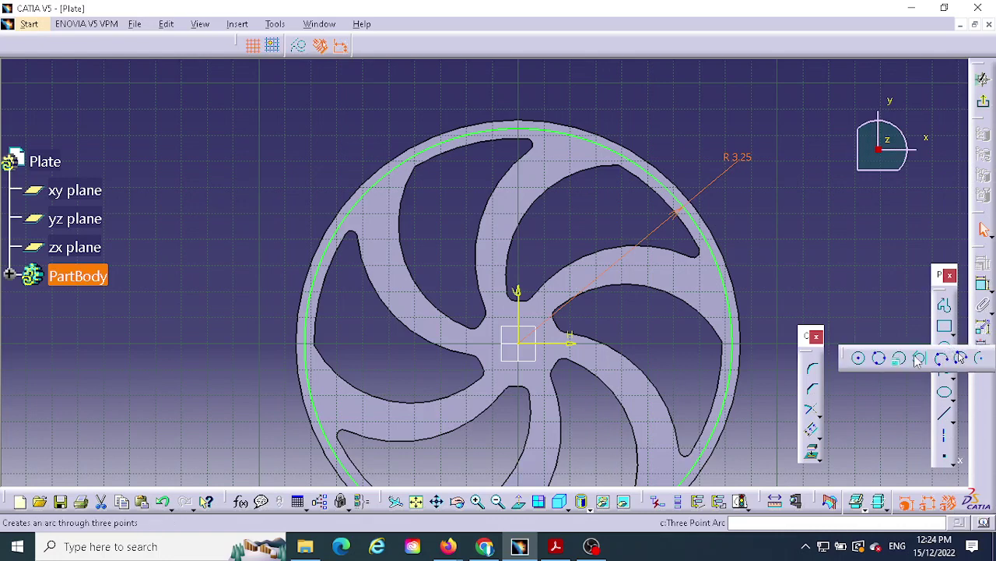
pyautogui.click(860, 359)
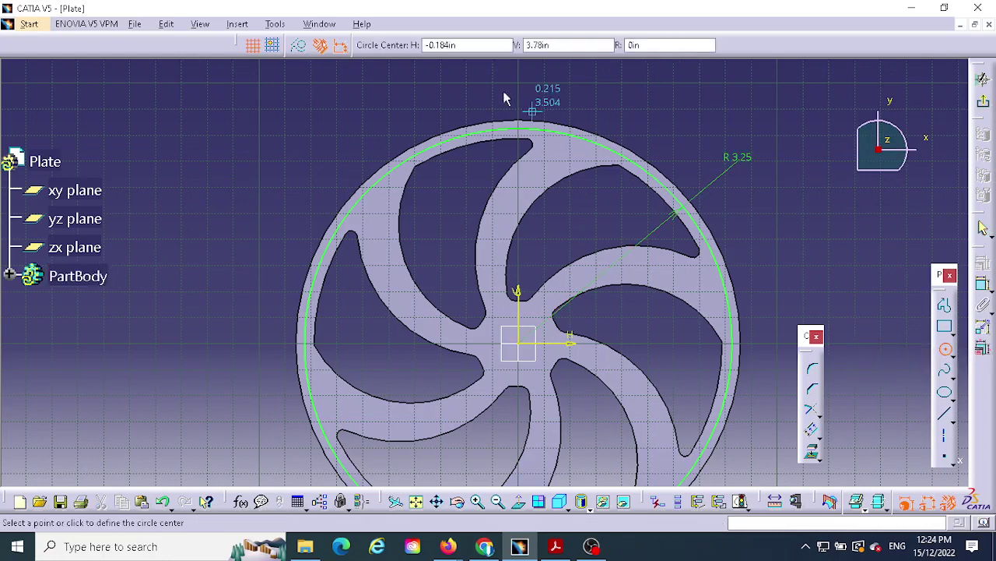
pyautogui.click(549, 127)
pyautogui.click(556, 129)
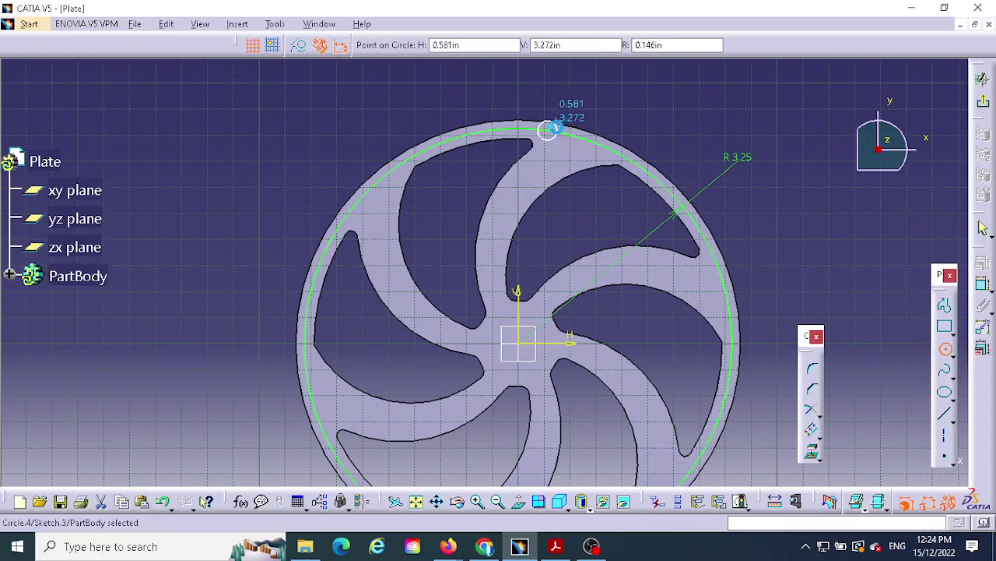
# Dimension the small rim circle and set its radius to 0.125 in.
pyautogui.click(984, 285)
pyautogui.click(616, 109)
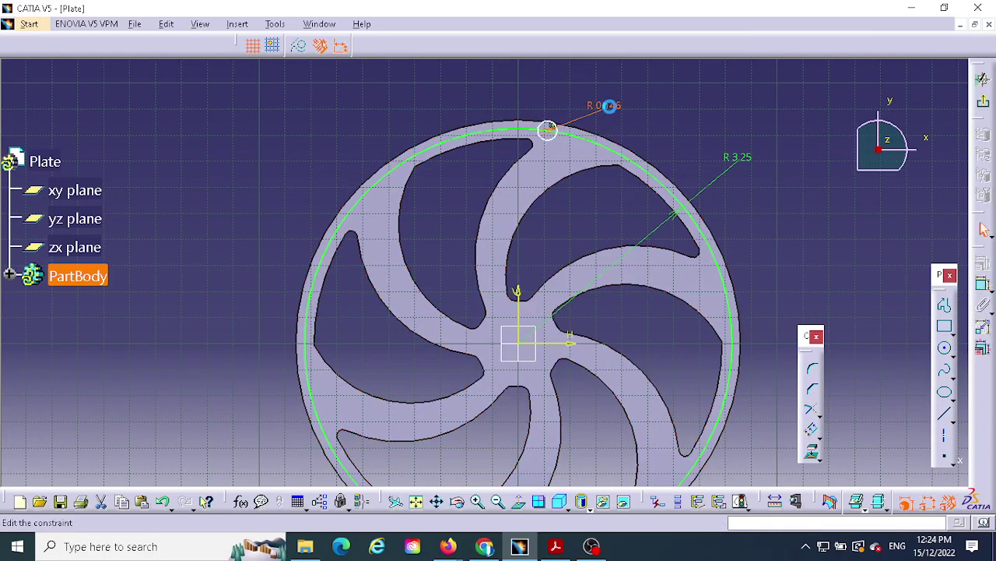
pyautogui.doubleClick(613, 114)
pyautogui.write('.125')
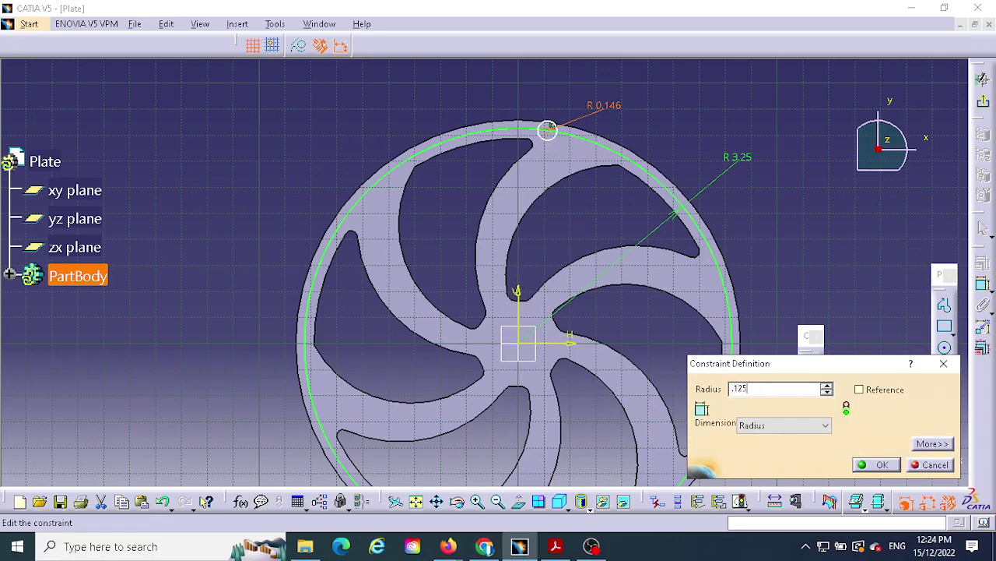
pyautogui.press('Return')
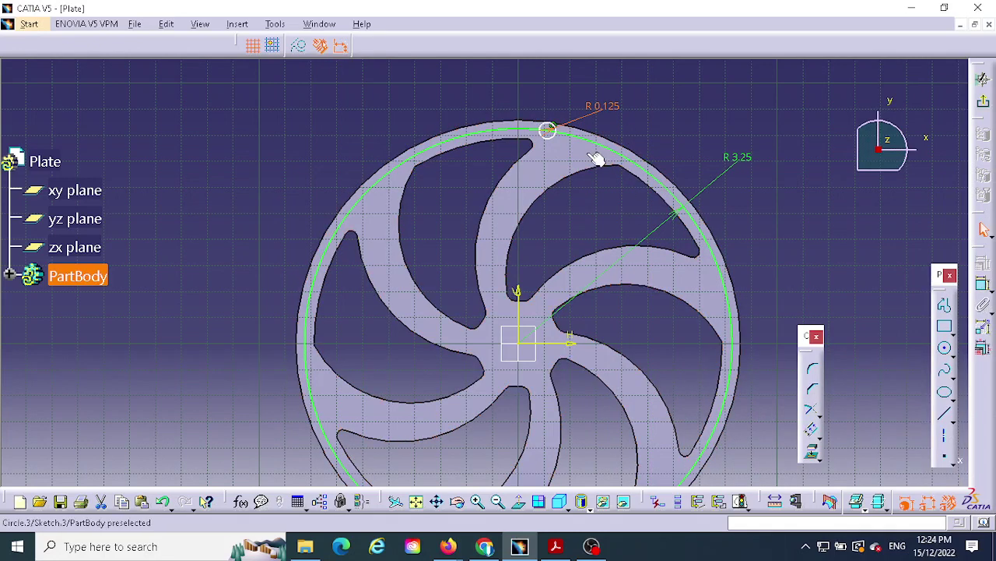
# Check the rim hole callout in the Acrobat drawing and convert the small circle's radius dimension to a diameter of 0.125 in.
pyautogui.click(560, 548)
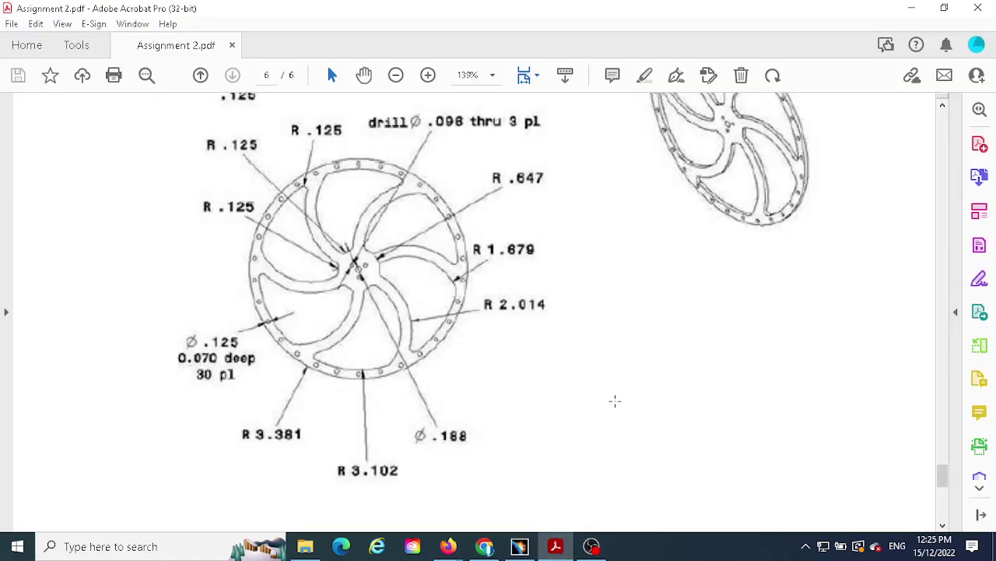
pyautogui.click(519, 546)
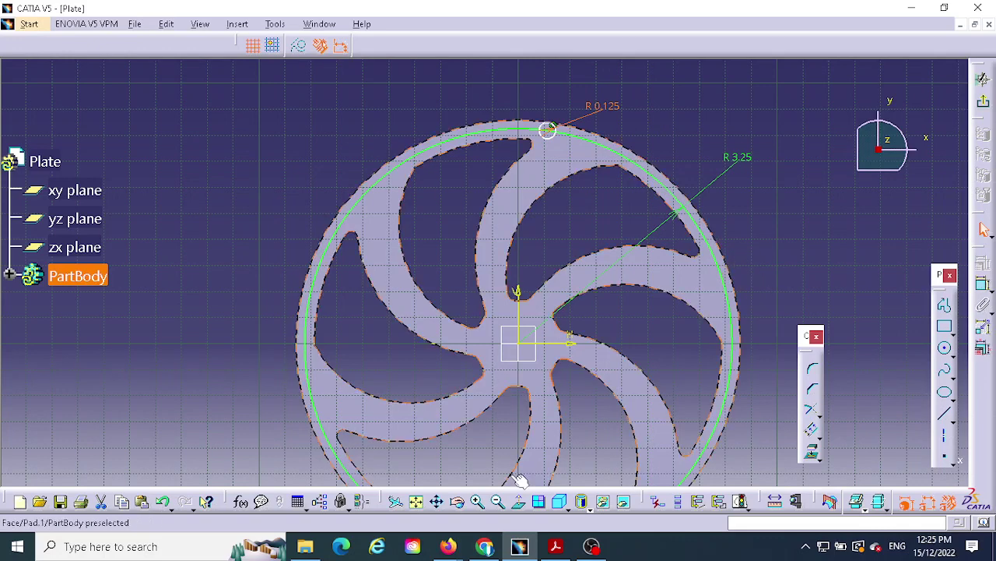
pyautogui.click(554, 547)
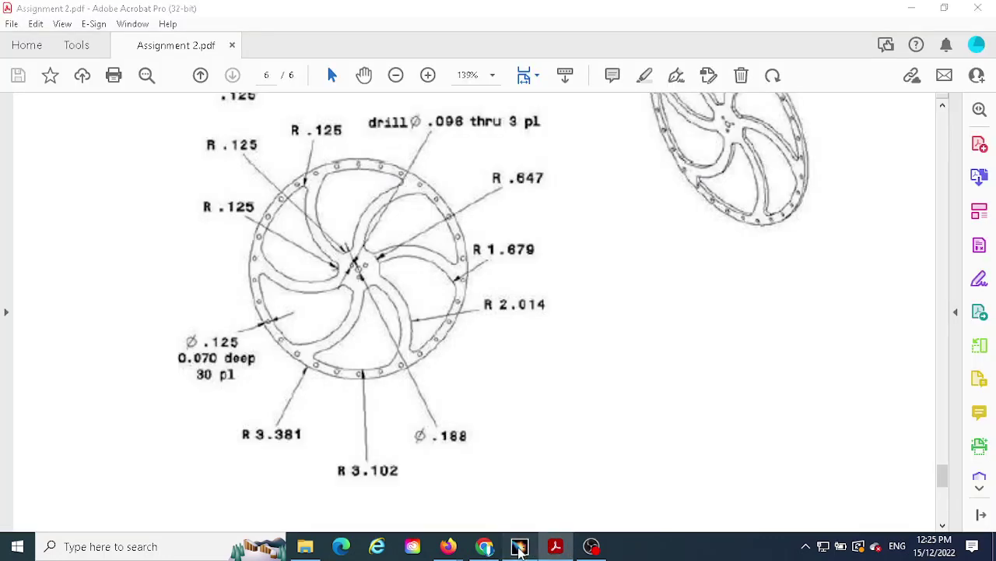
pyautogui.click(519, 548)
pyautogui.doubleClick(612, 104)
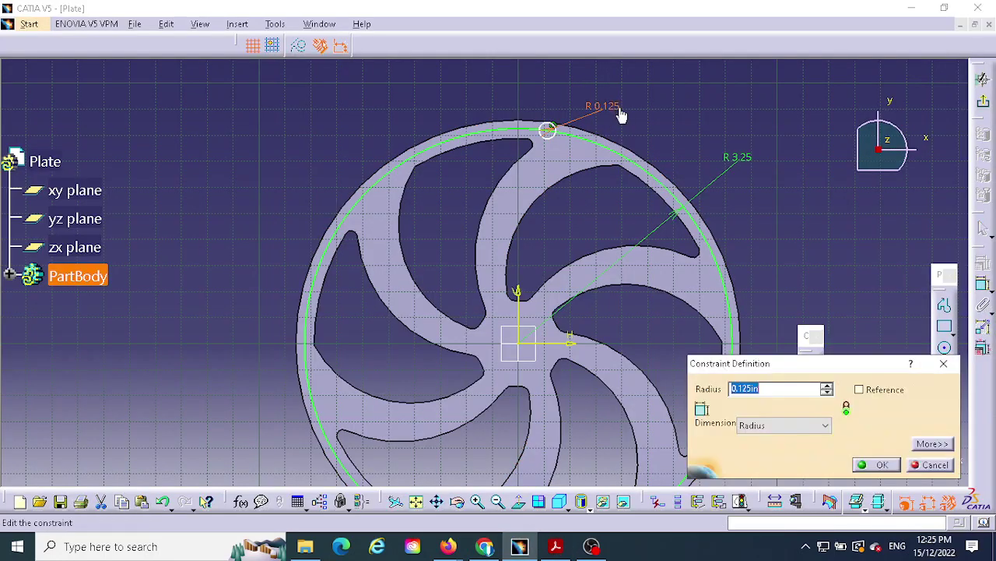
pyautogui.click(782, 425)
pyautogui.click(767, 450)
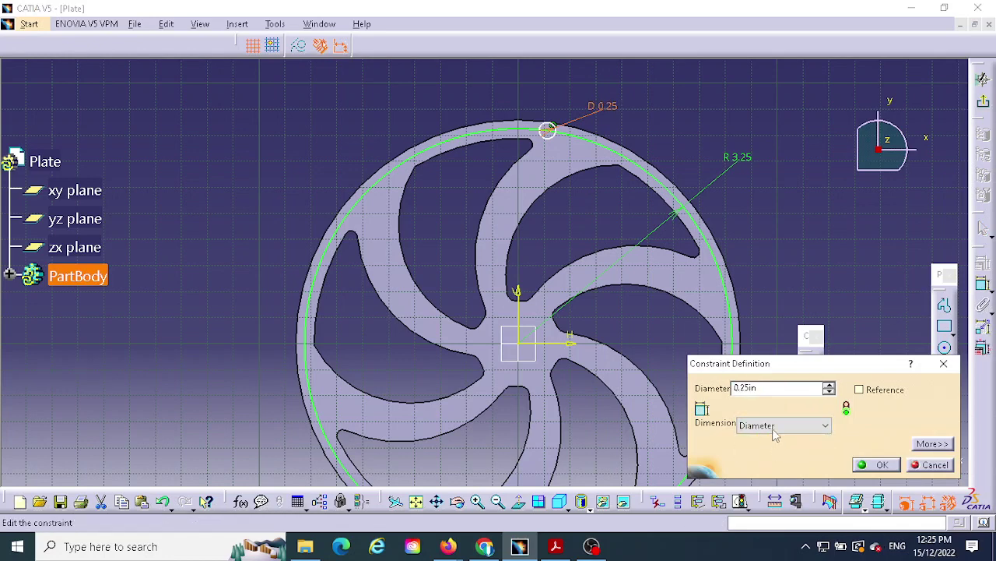
pyautogui.click(740, 387)
pyautogui.write('1')
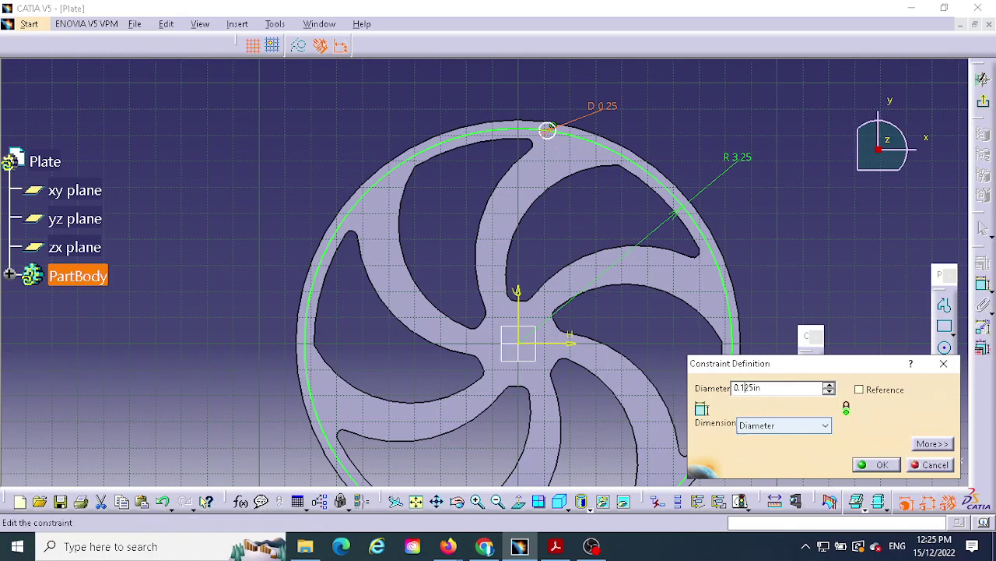
pyautogui.click(878, 464)
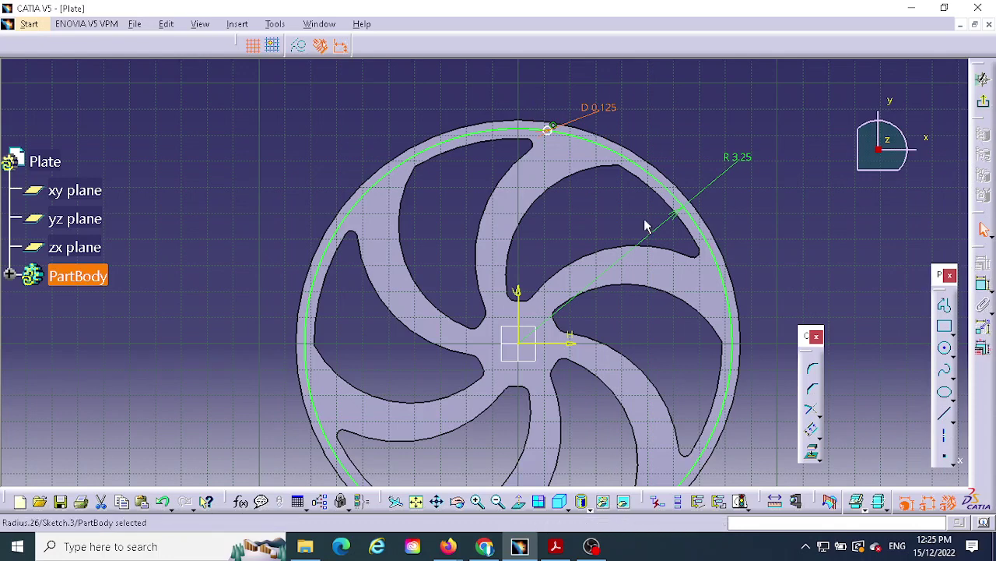
# Delete the large hole-locating circle, keeping only the small hole circle, and exit the sketch.
pyautogui.click(613, 151)
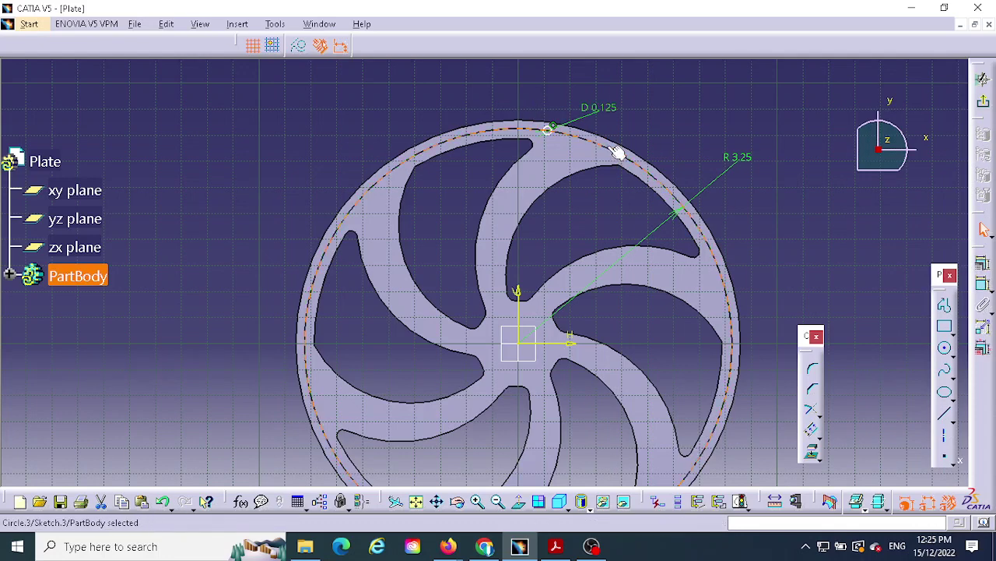
pyautogui.press('Delete')
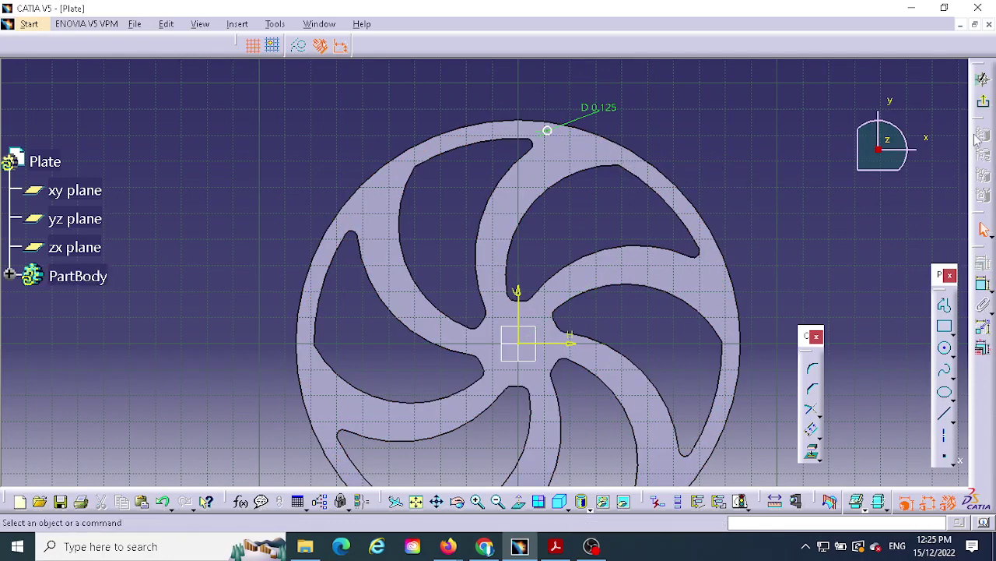
pyautogui.click(982, 78)
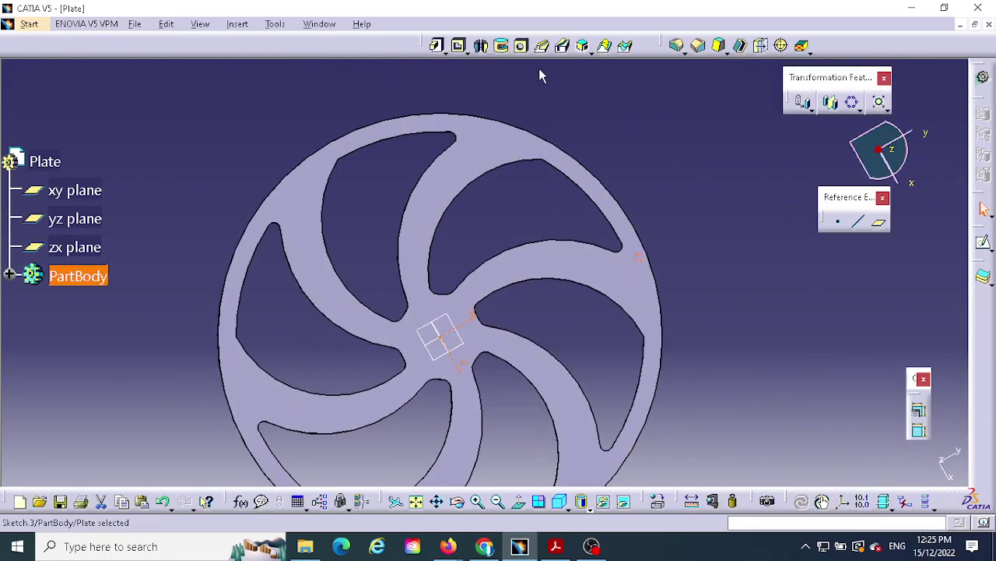
# Check the rim hole depth in the Acrobat drawing and cut the small circle as a pocket 0.07 in deep in CATIA.
pyautogui.click(459, 45)
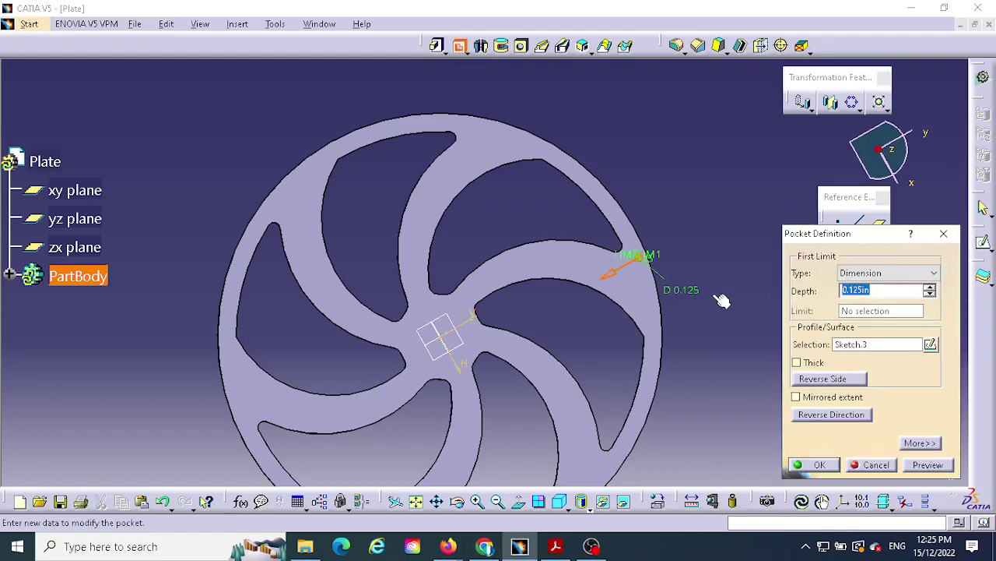
pyautogui.click(554, 547)
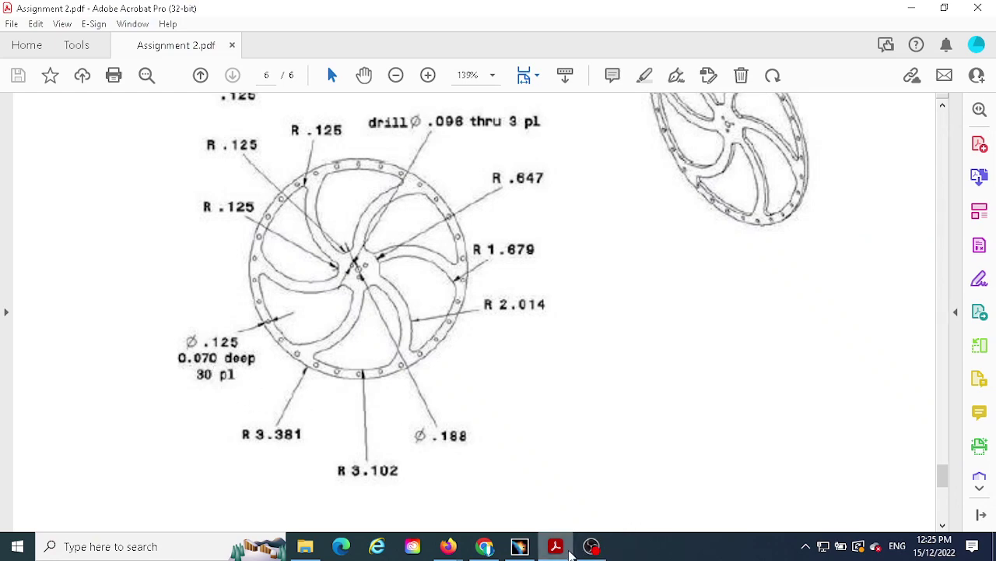
pyautogui.click(520, 546)
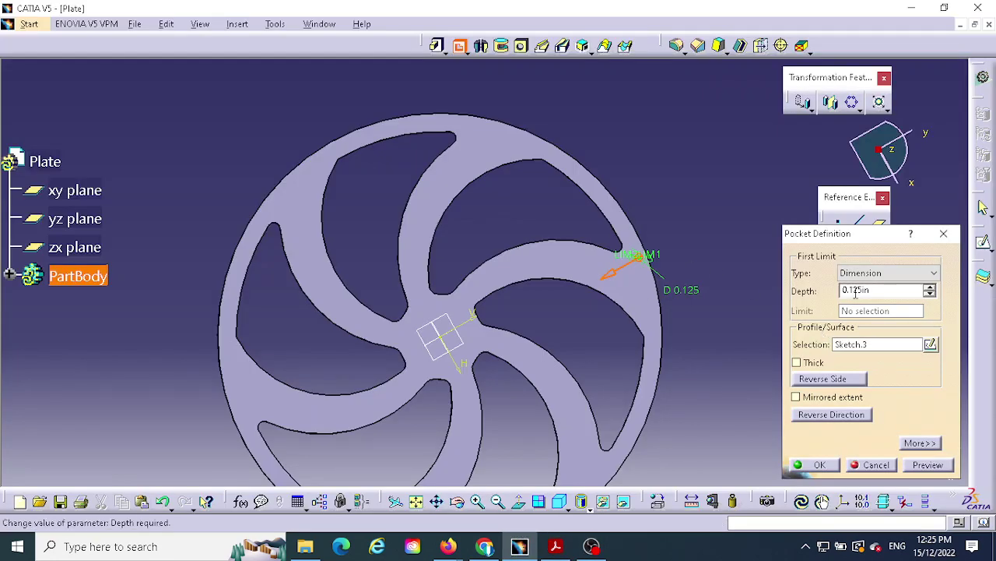
pyautogui.doubleClick(861, 292)
pyautogui.write('.0')
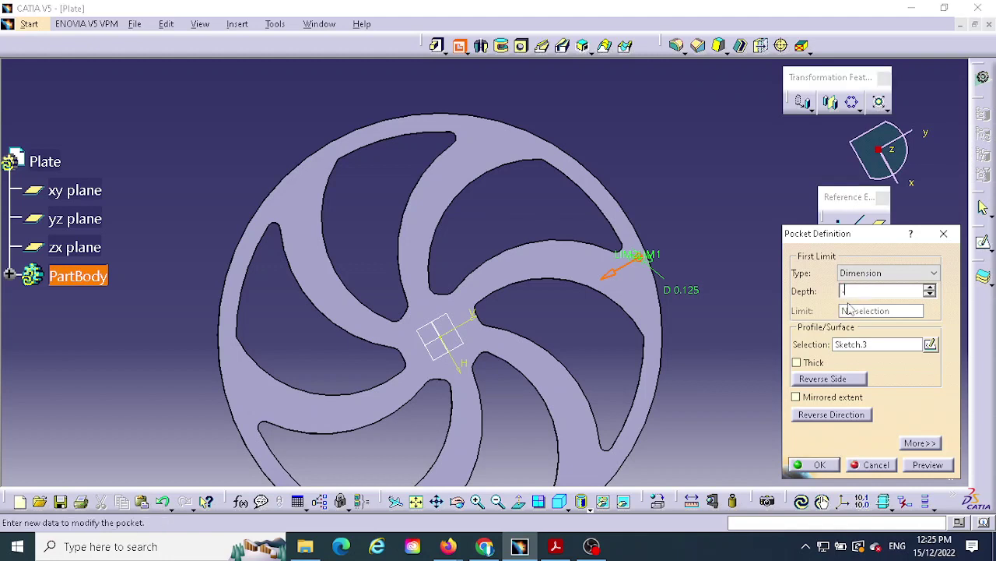
pyautogui.write('7in')
pyautogui.click(818, 465)
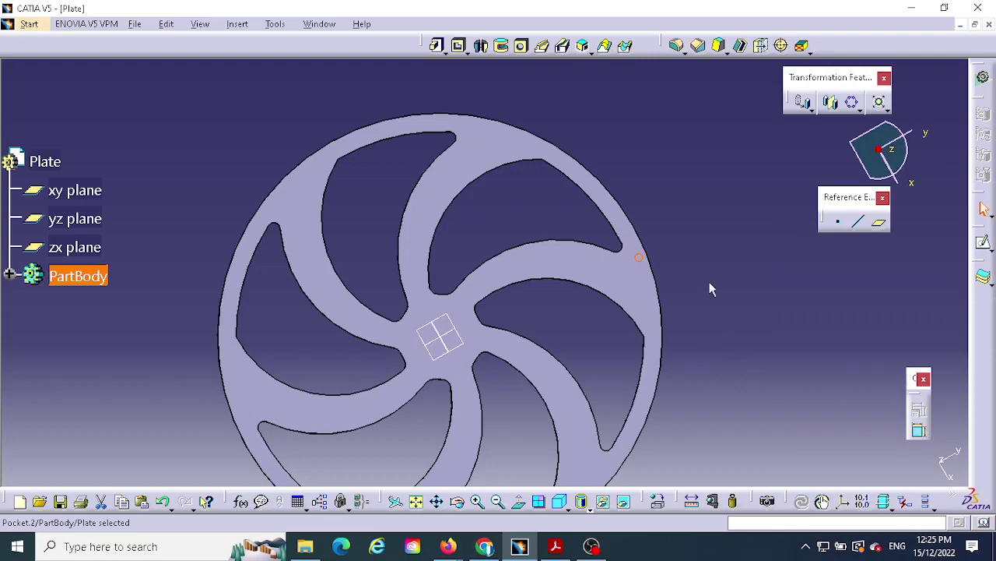
pyautogui.moveTo(702, 284); pyautogui.dragTo(661, 267, button='middle')
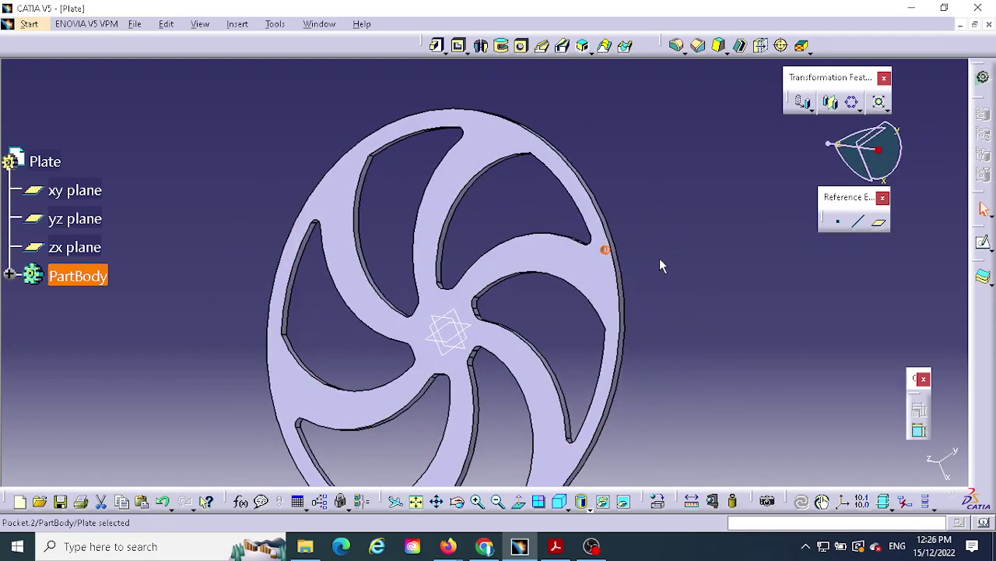
pyautogui.click(654, 259)
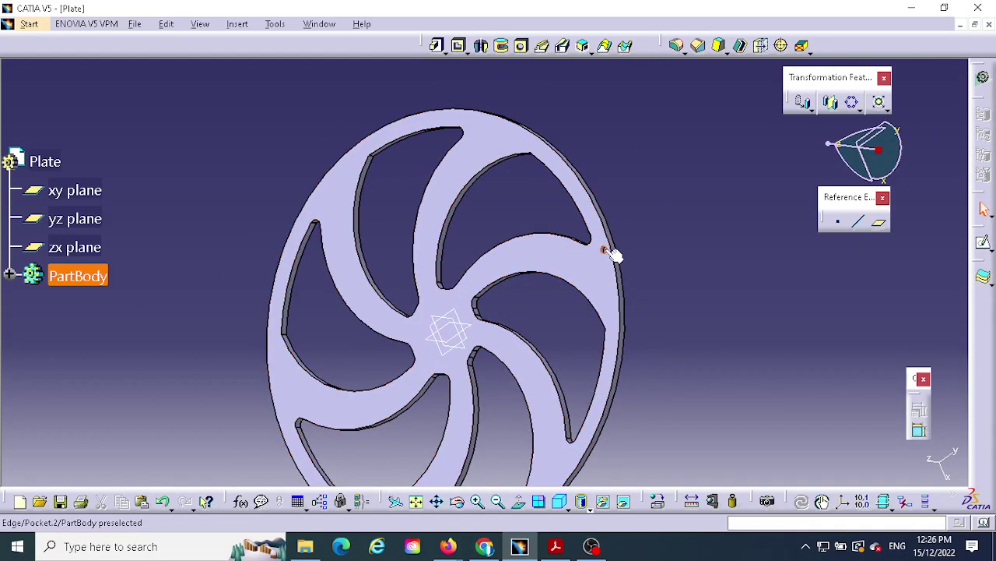
# Set up a circular pattern of the rim hole pocket using Instance(s) & total angle, with 30 instances over 360 deg as in the Acrobat drawing.
pyautogui.click(9, 276)
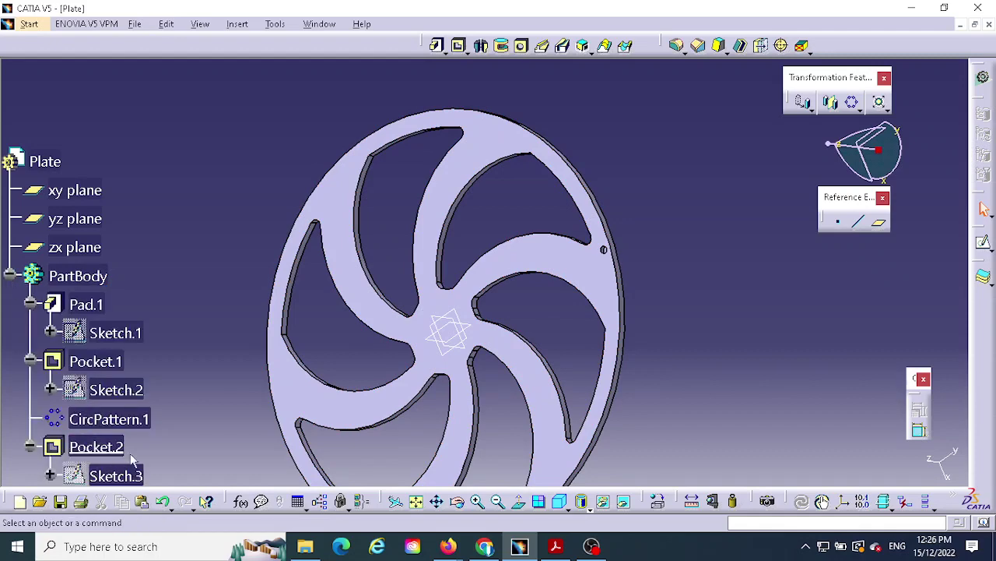
pyautogui.scroll(-3, 128, 331)
pyautogui.scroll(-1, 128, 331)
pyautogui.click(107, 278)
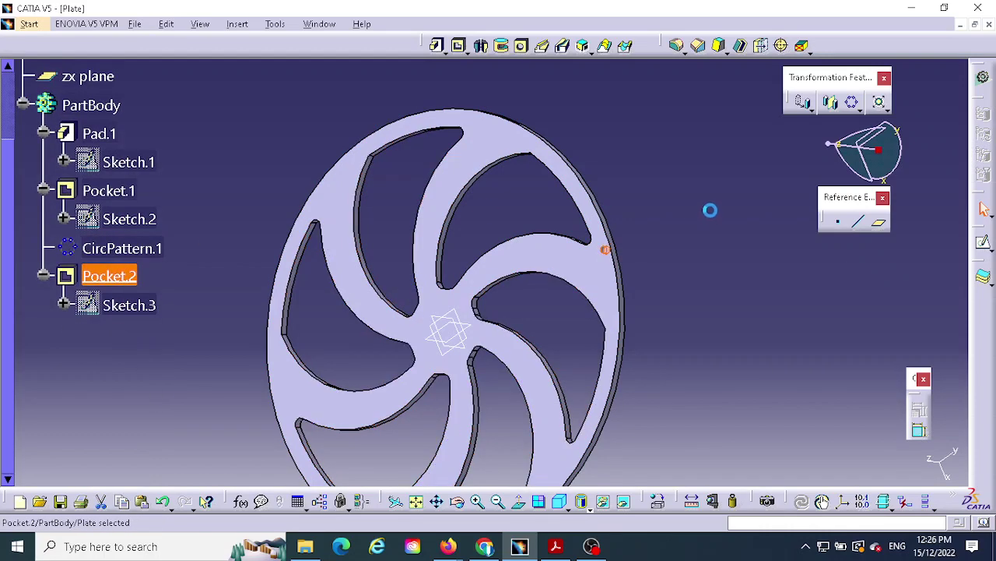
pyautogui.click(852, 102)
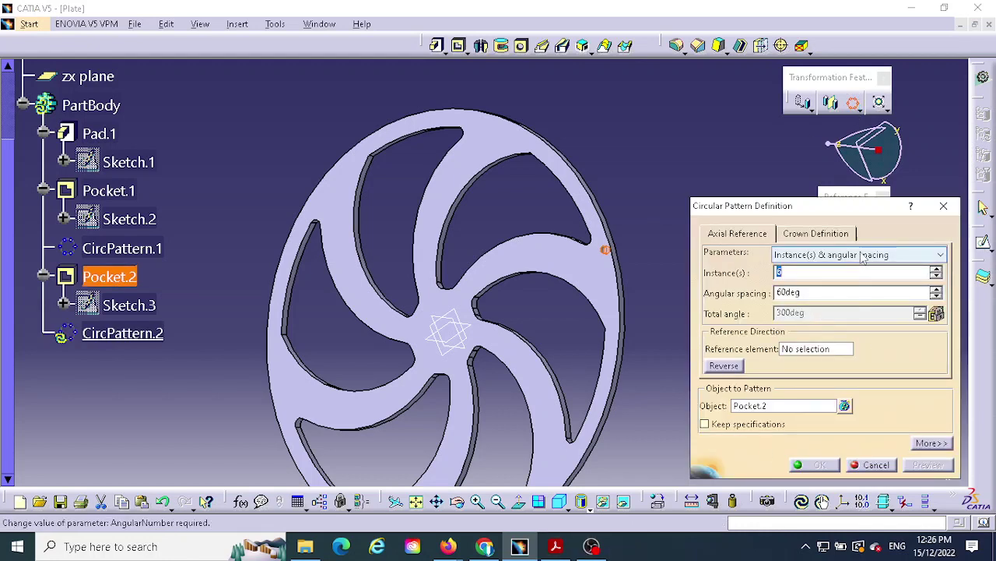
pyautogui.click(555, 546)
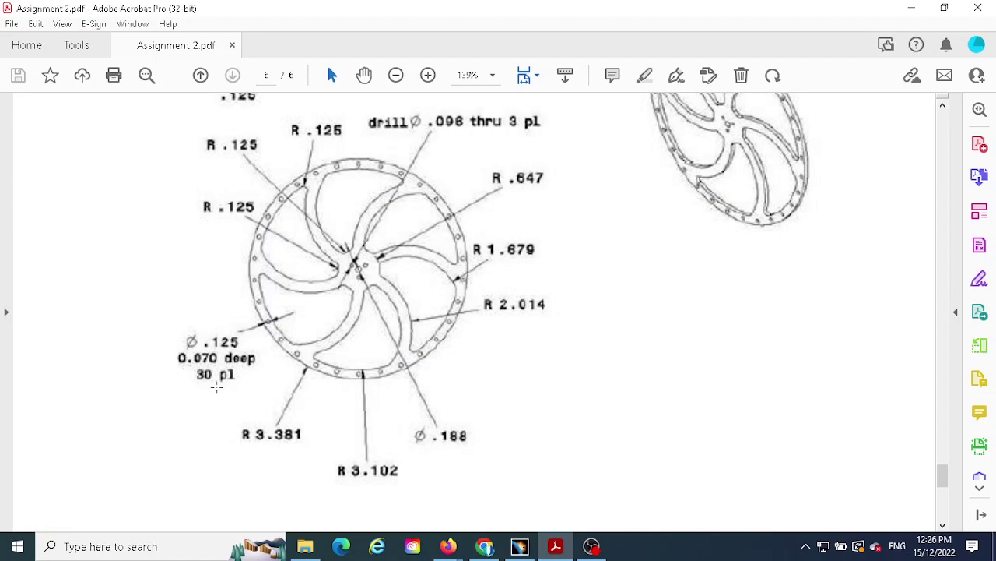
pyautogui.click(524, 552)
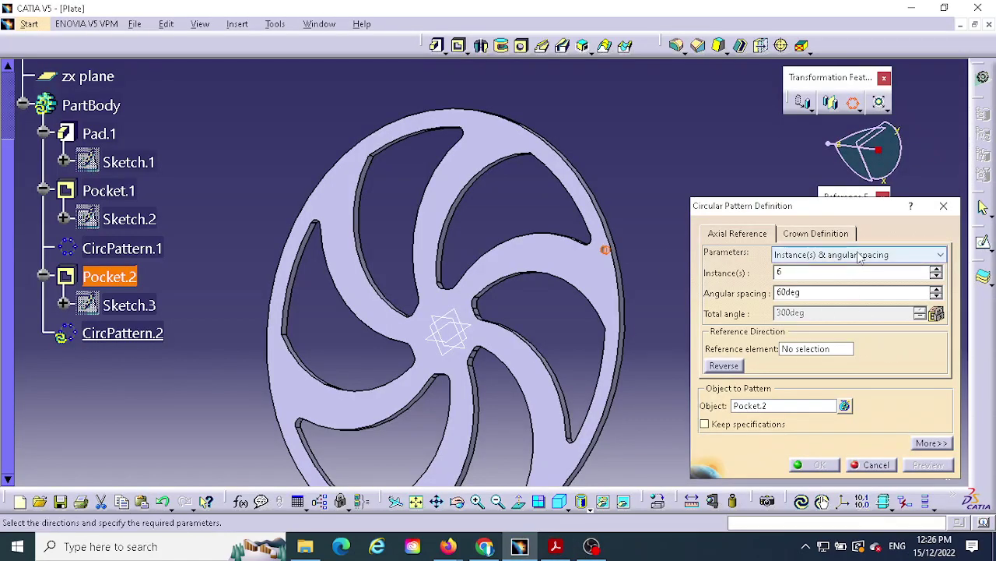
pyautogui.click(861, 257)
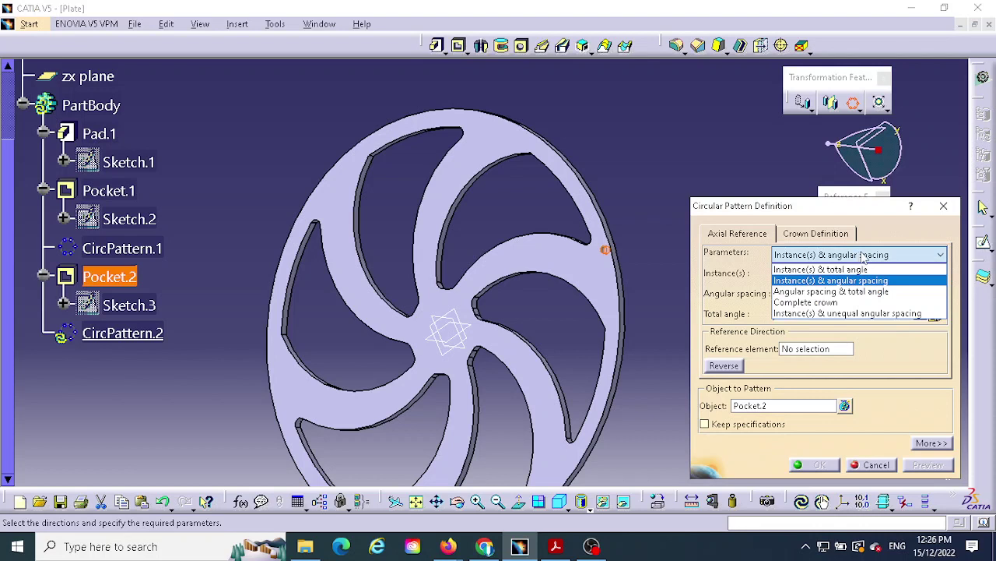
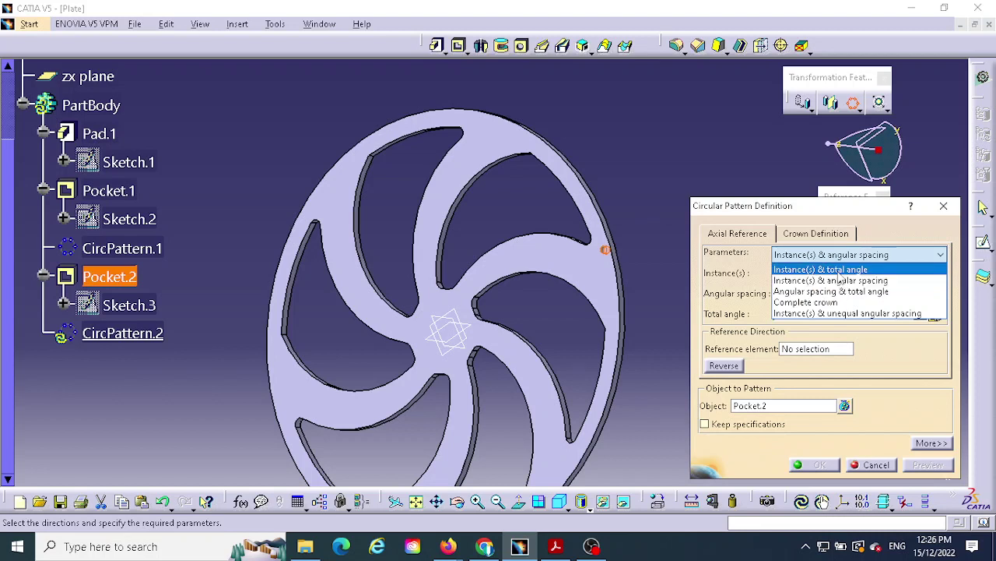
pyautogui.click(839, 270)
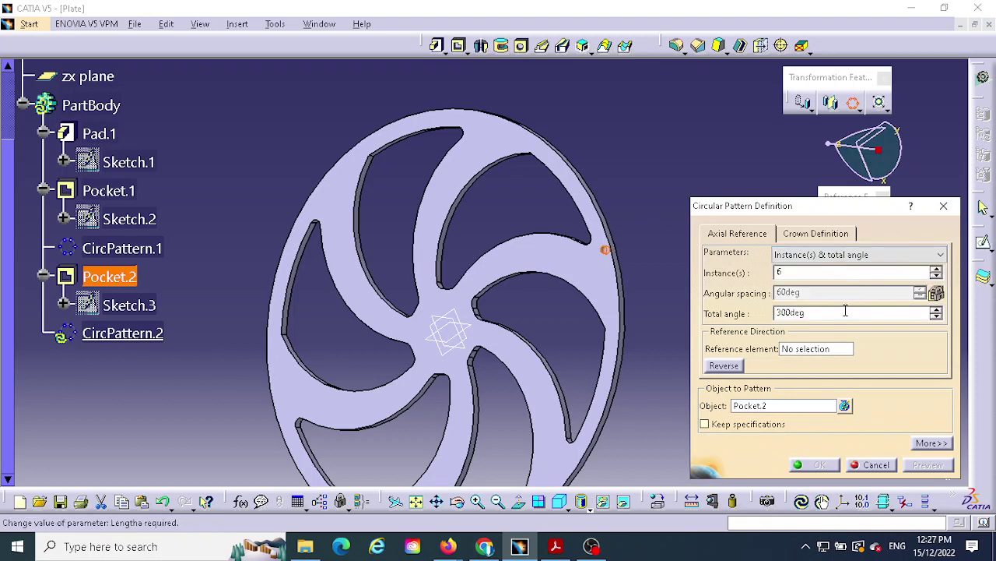
pyautogui.doubleClick(791, 273)
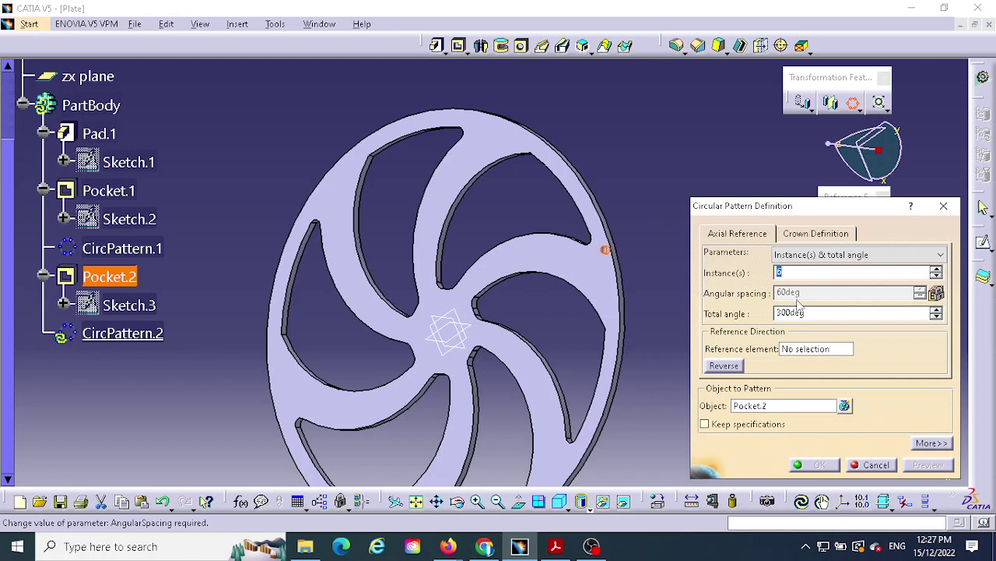
pyautogui.write('30')
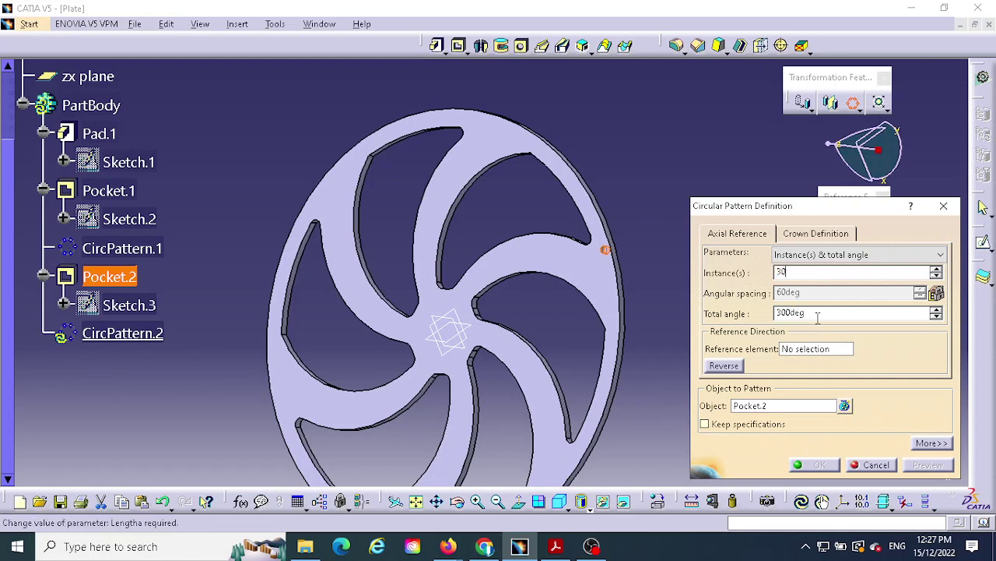
pyautogui.doubleClick(818, 314)
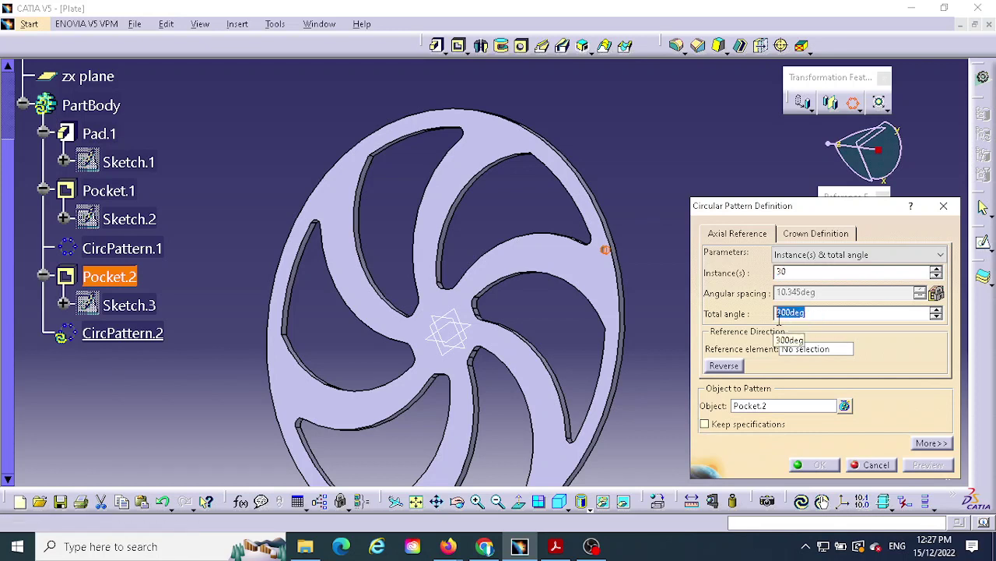
pyautogui.write('360')
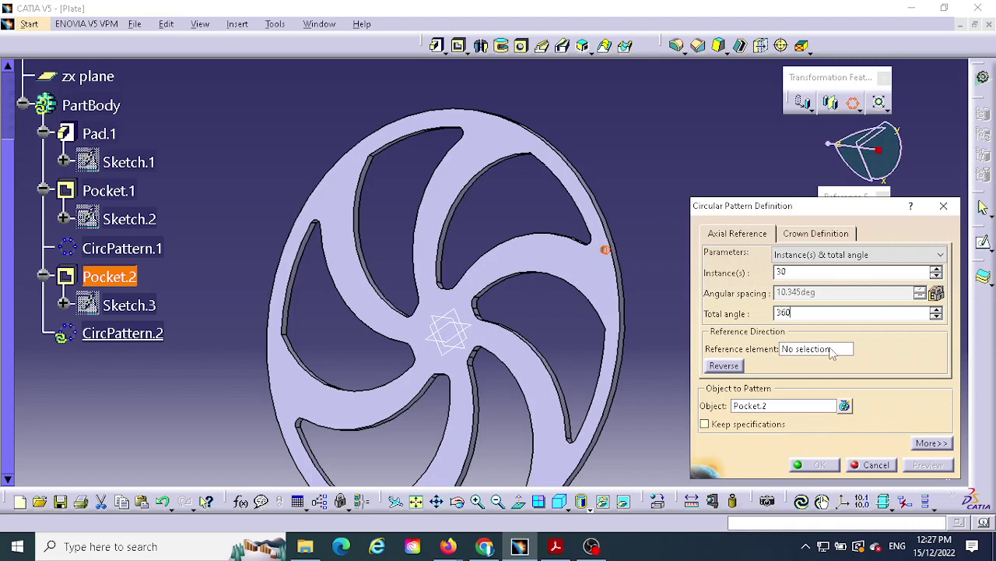
# Use the plate's flat face as the circular pattern's reference element and create the rim hole pattern.
pyautogui.click(809, 350)
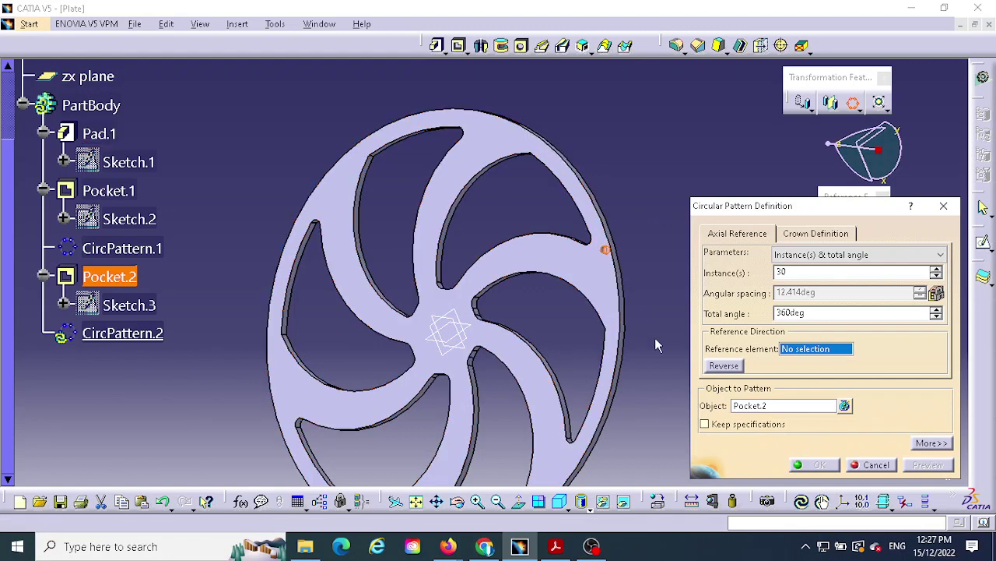
pyautogui.moveTo(654, 343); pyautogui.dragTo(537, 173, button='middle')
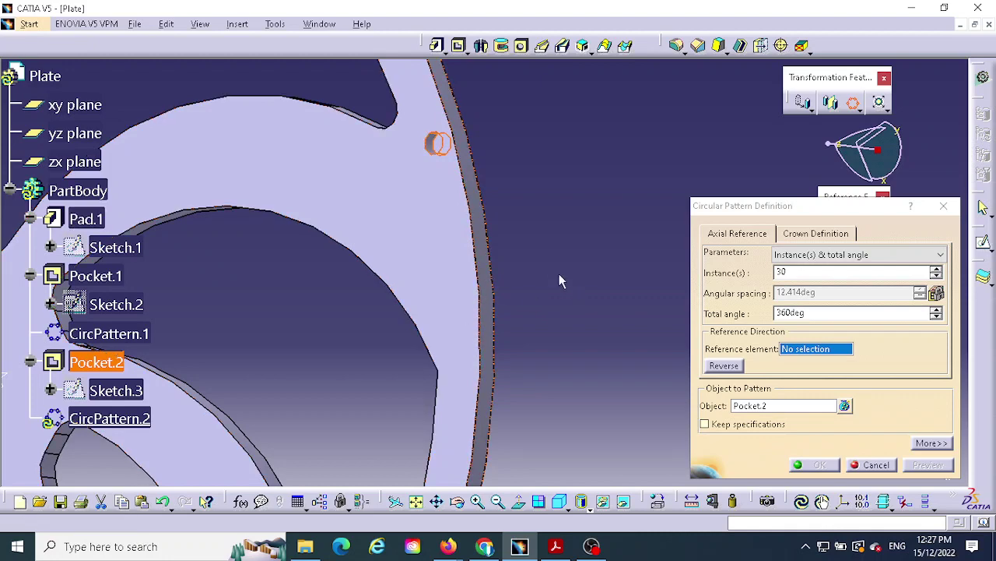
pyautogui.moveTo(561, 280); pyautogui.dragTo(543, 374, button='middle')
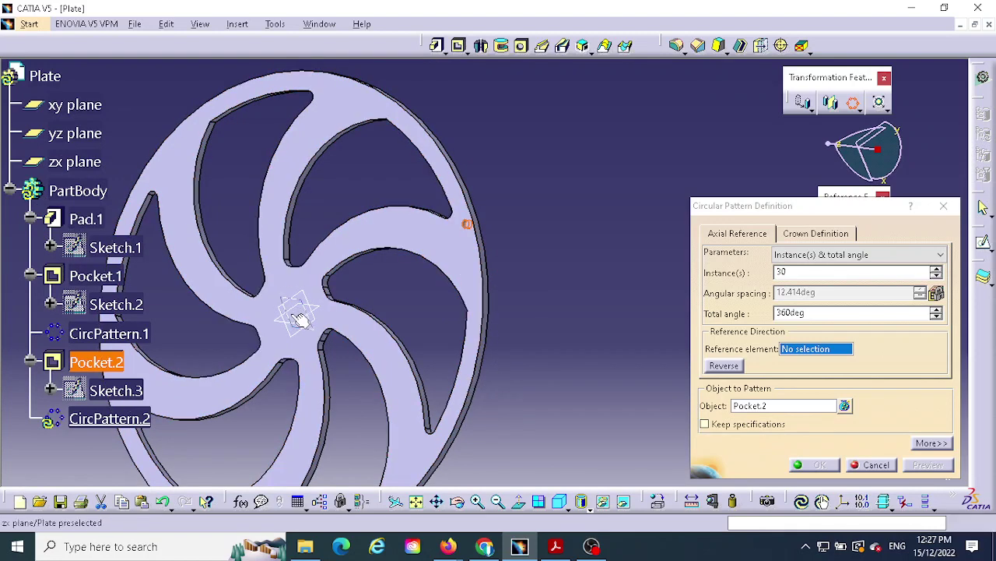
pyautogui.moveTo(510, 212); pyautogui.dragTo(565, 110, button='middle')
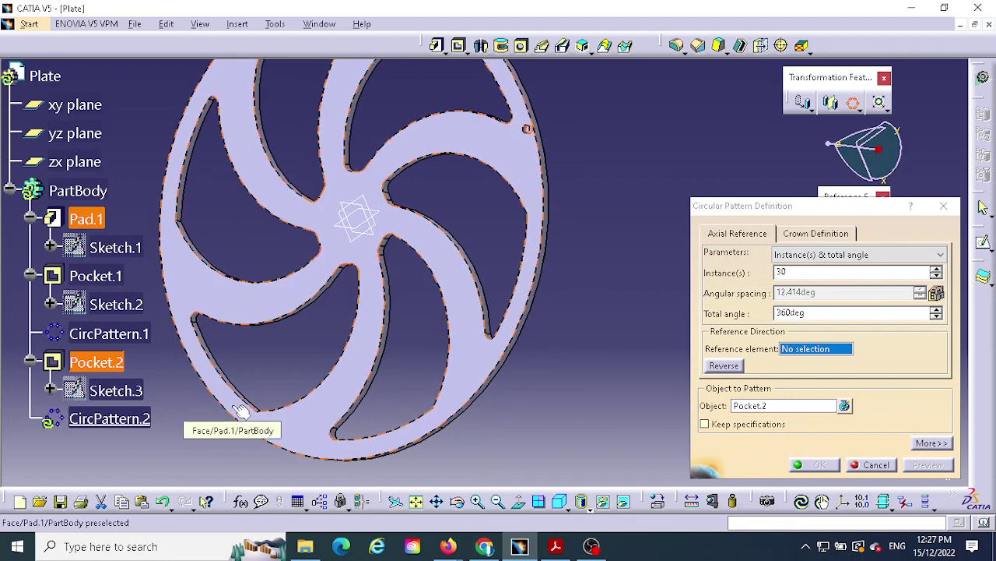
pyautogui.click(232, 411)
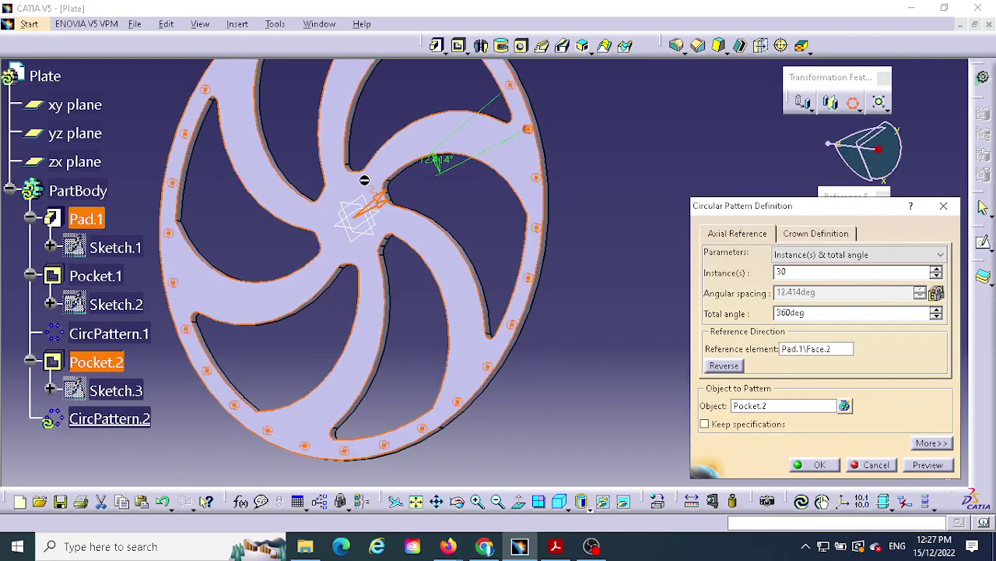
pyautogui.click(820, 465)
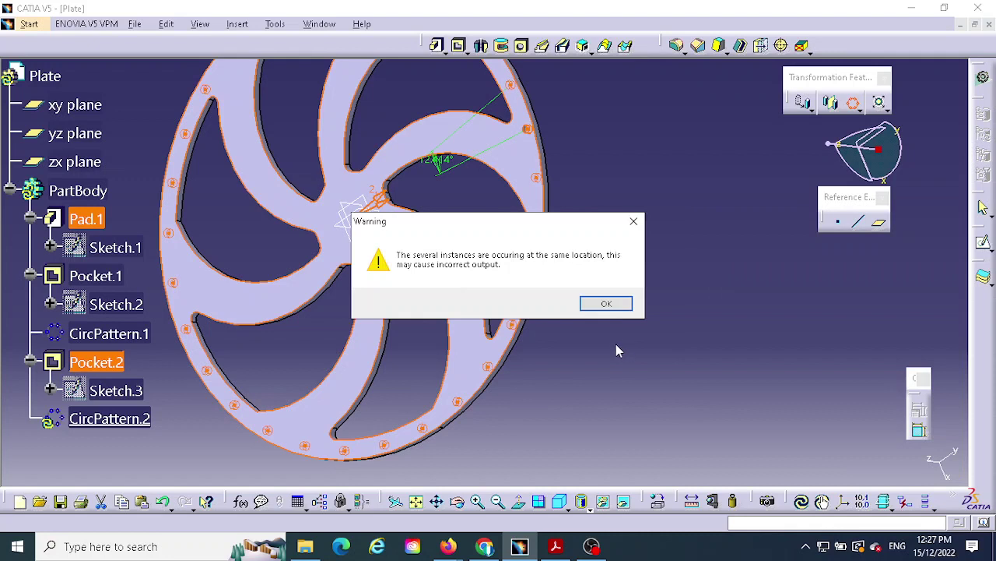
pyautogui.click(606, 304)
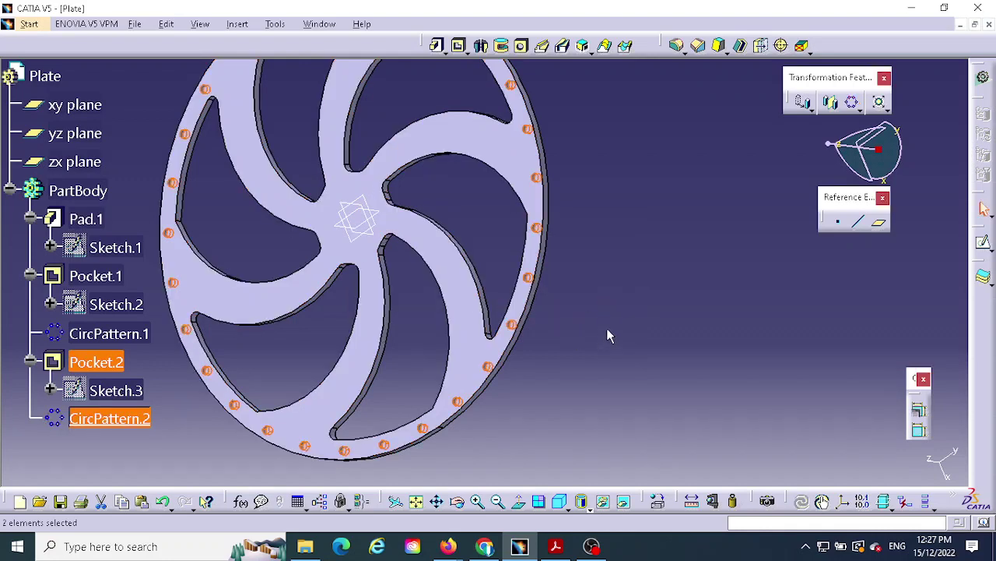
# Inspect the patterned rim holes around the plate and check the hub hole callouts in the Acrobat drawing.
pyautogui.click(604, 320)
pyautogui.moveTo(603, 311); pyautogui.dragTo(699, 205, button='middle')
pyautogui.moveTo(649, 283); pyautogui.dragTo(619, 237, button='middle')
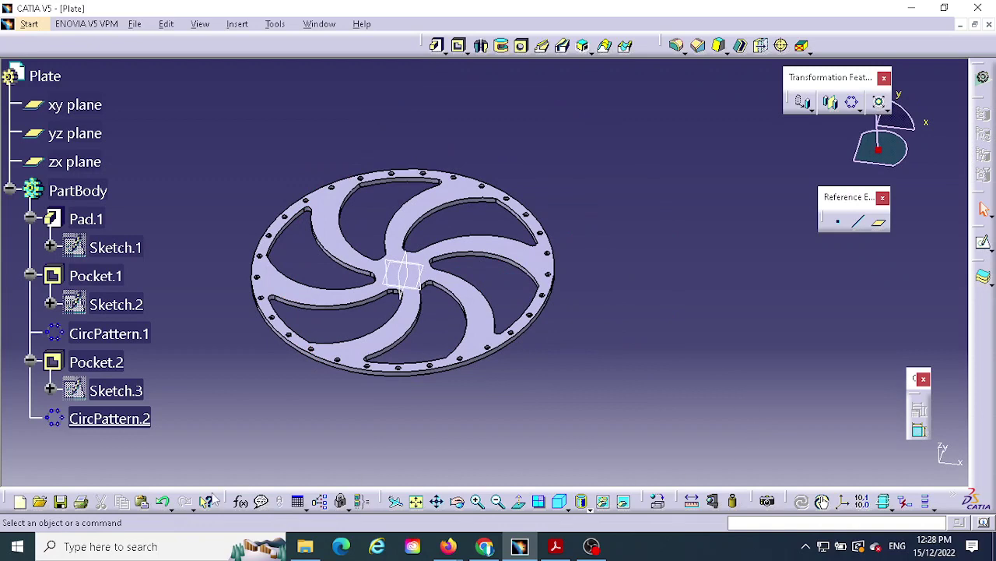
pyautogui.click(104, 418)
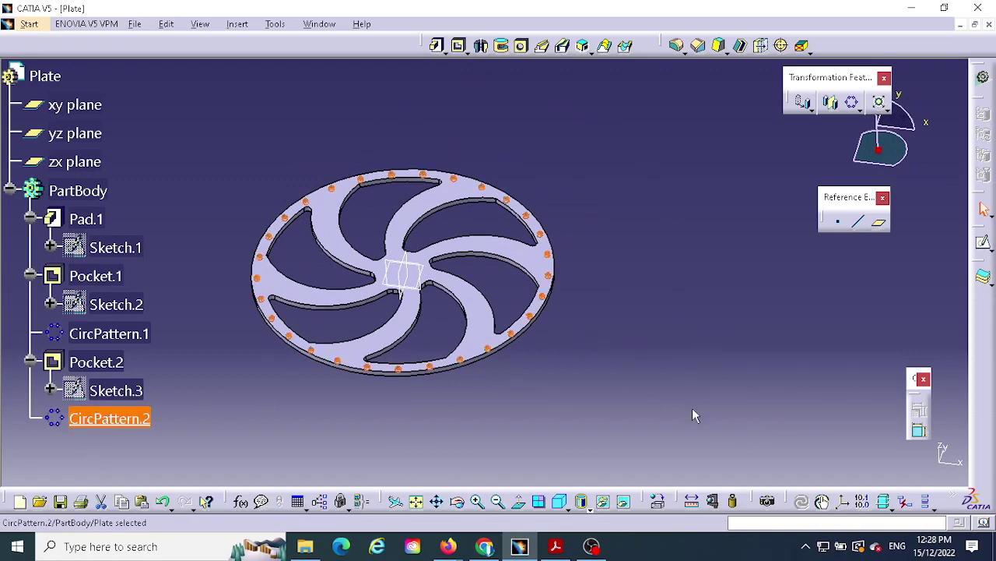
pyautogui.click(556, 546)
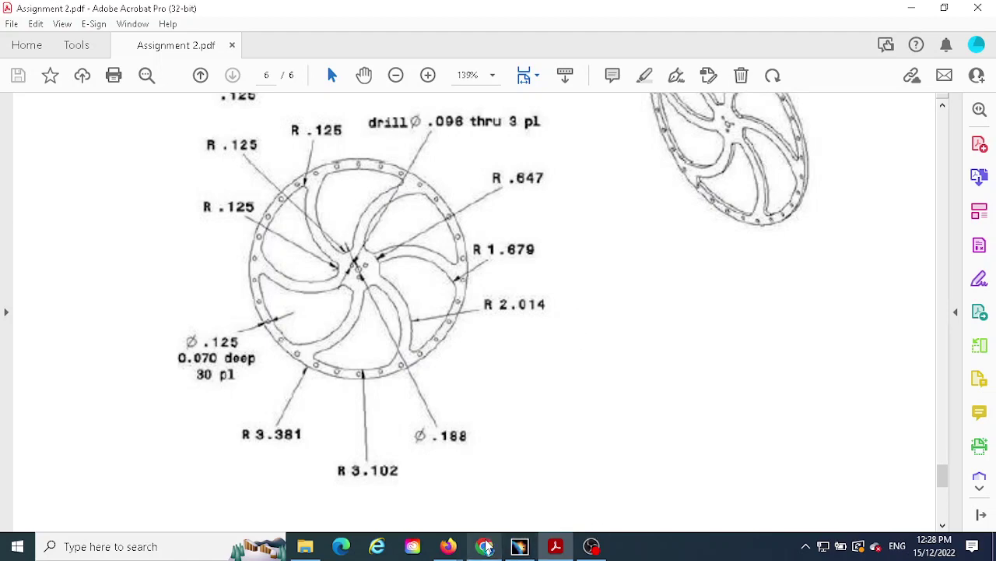
pyautogui.click(526, 549)
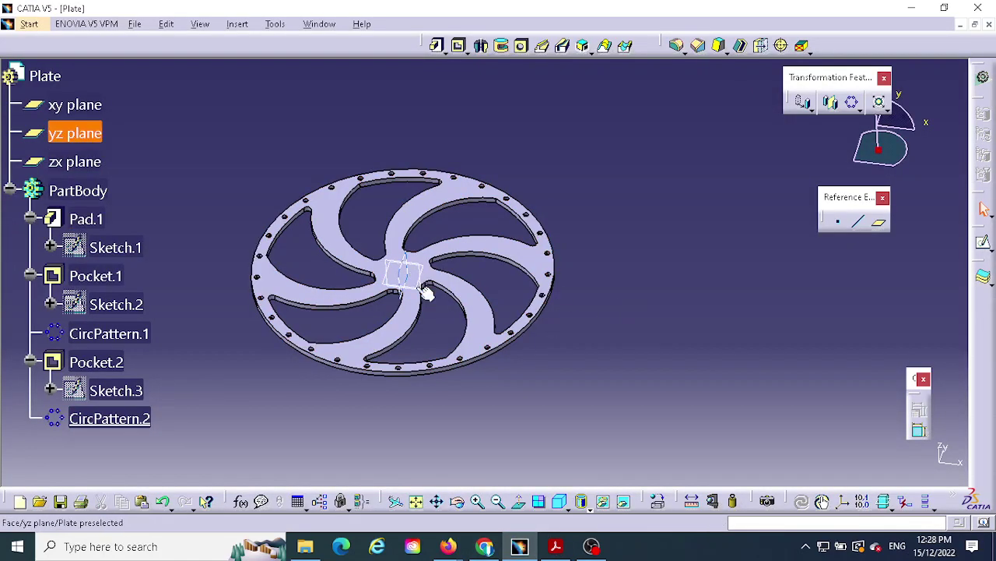
pyautogui.click(555, 546)
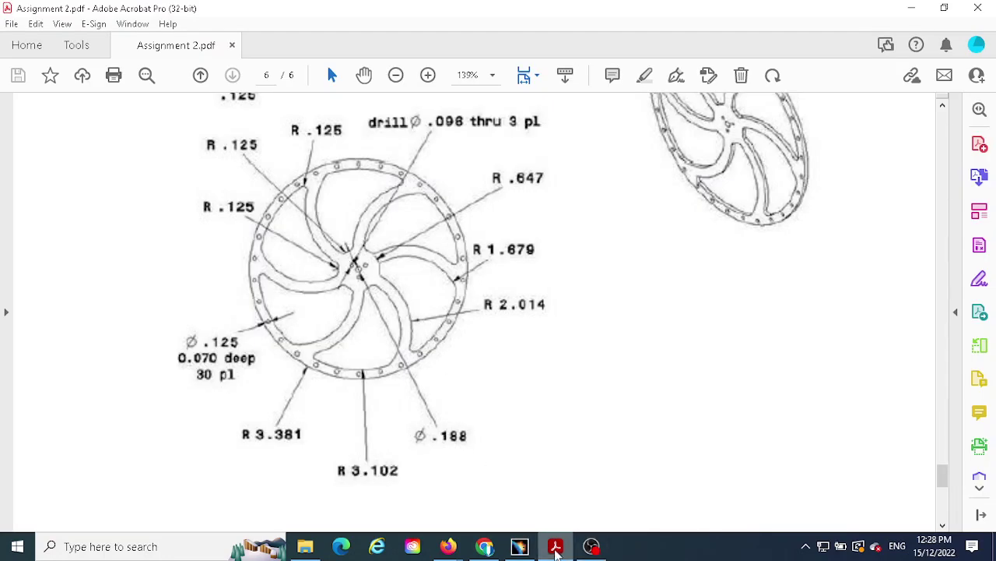
pyautogui.click(520, 546)
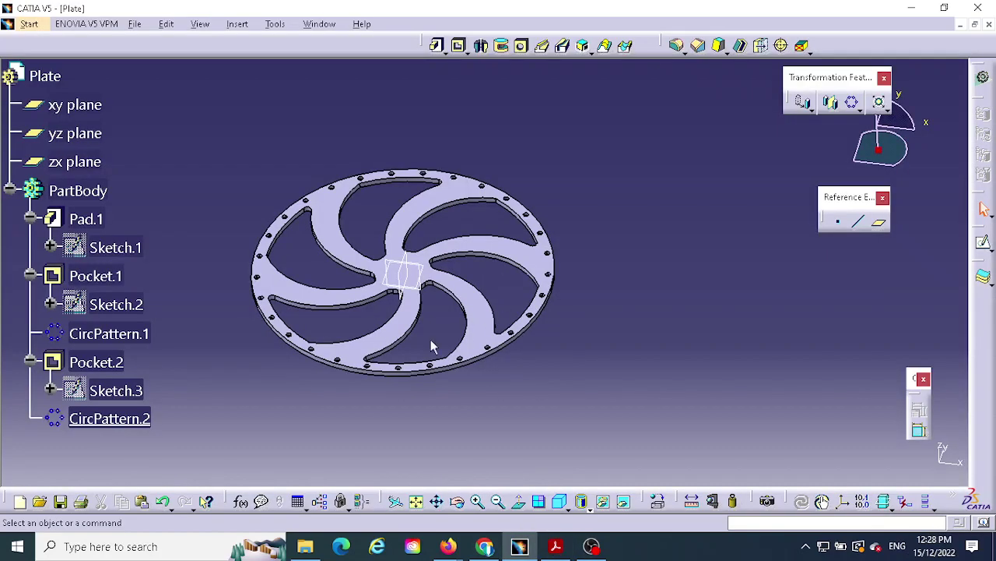
# Start a sketch on the plate's flat face at the hub and draw a small circle centred on the origin.
pyautogui.click(420, 260)
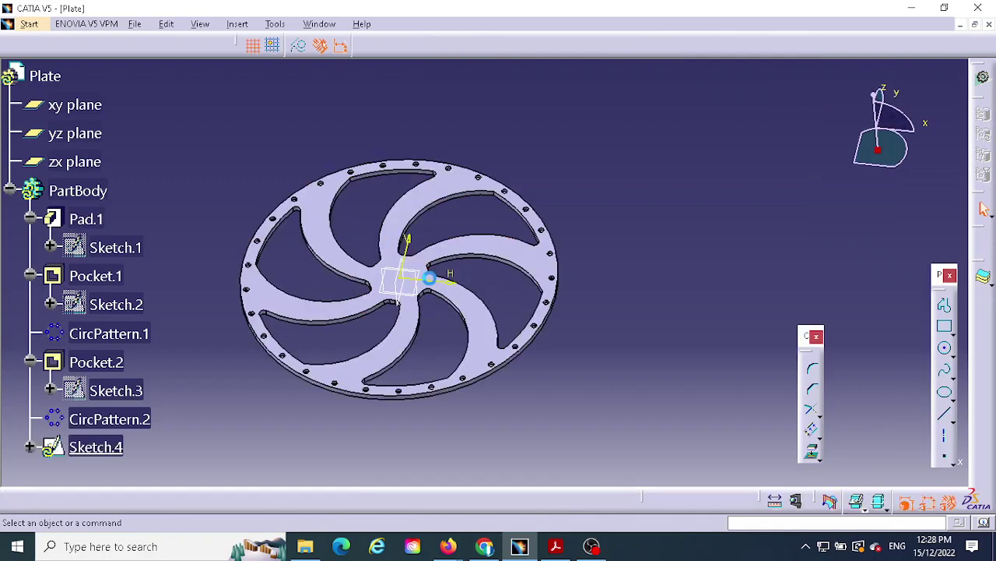
pyautogui.click(945, 348)
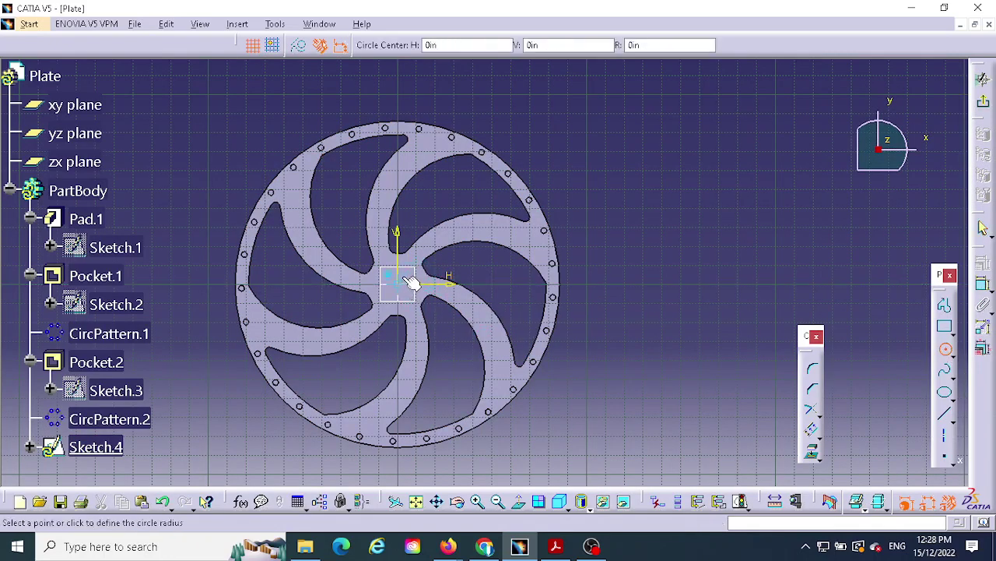
pyautogui.click(397, 284)
pyautogui.click(407, 286)
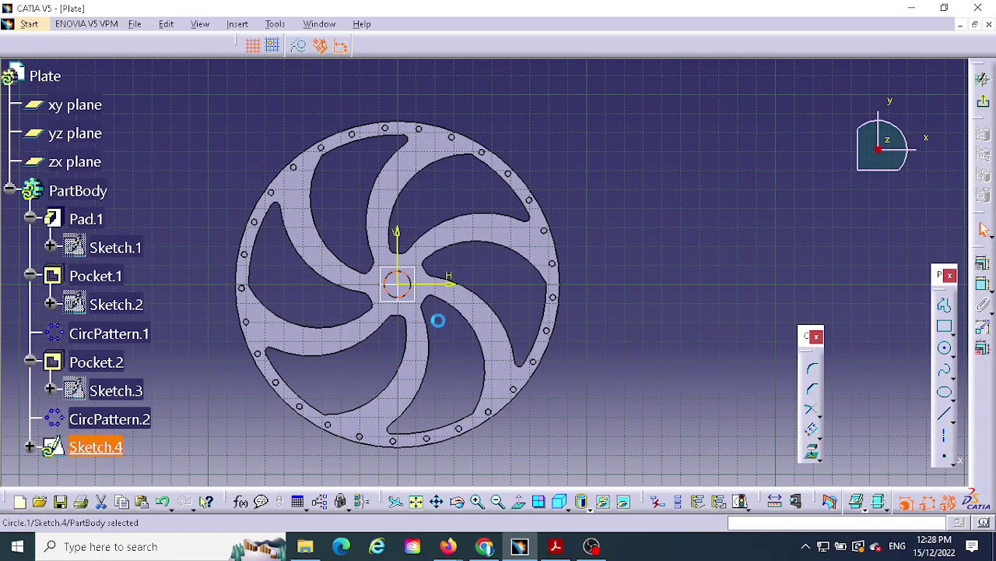
# Check the centre hole callout in the Acrobat drawing and dimension the hub circle to a diameter of 0.188 in in CATIA.
pyautogui.click(556, 546)
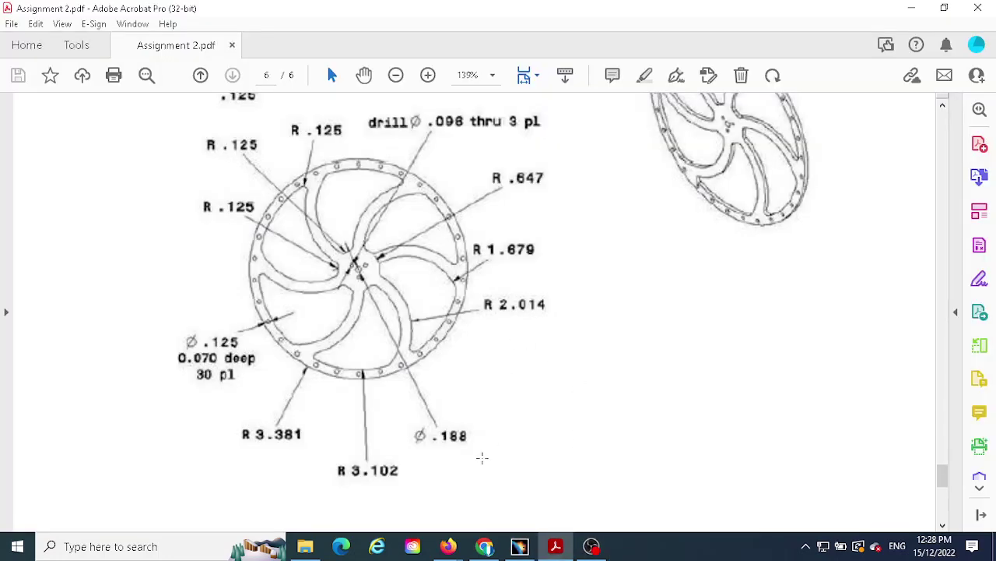
pyautogui.click(519, 546)
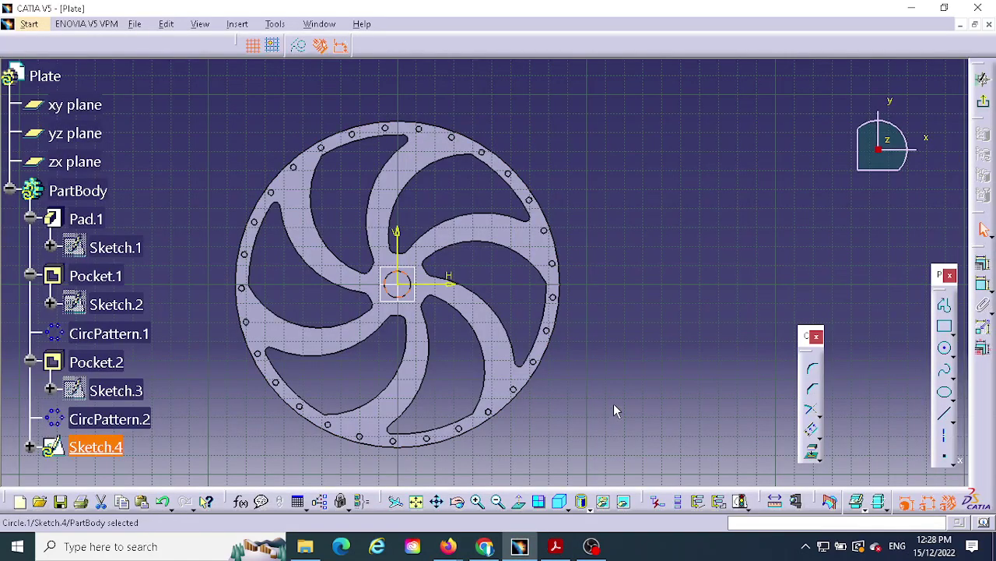
pyautogui.click(983, 285)
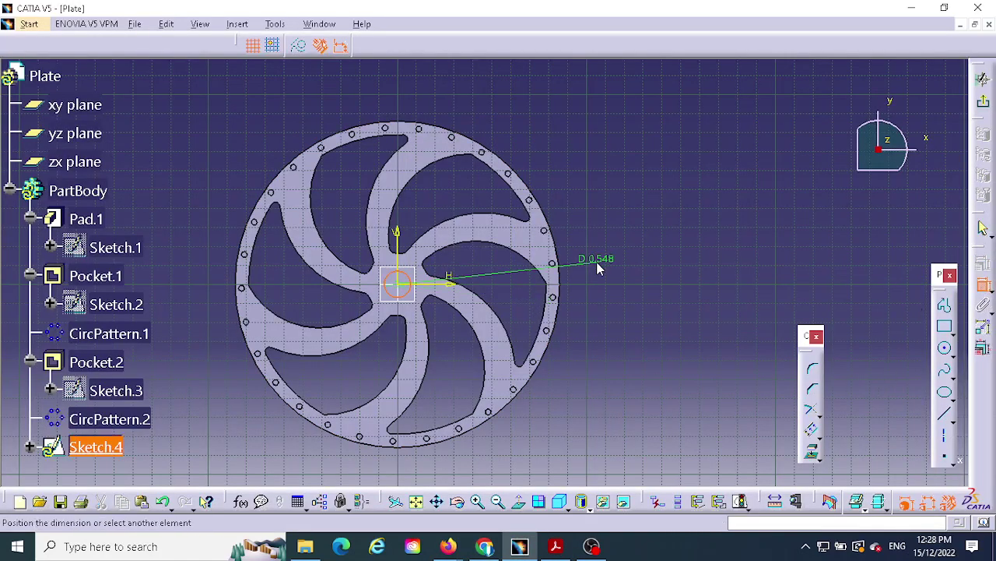
pyautogui.click(619, 250)
pyautogui.doubleClick(623, 254)
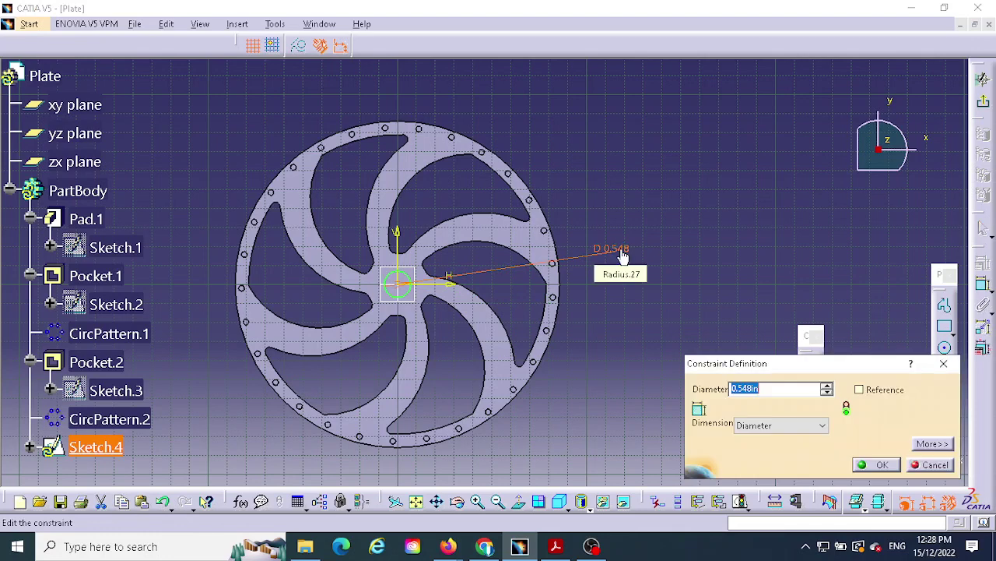
pyautogui.write('.')
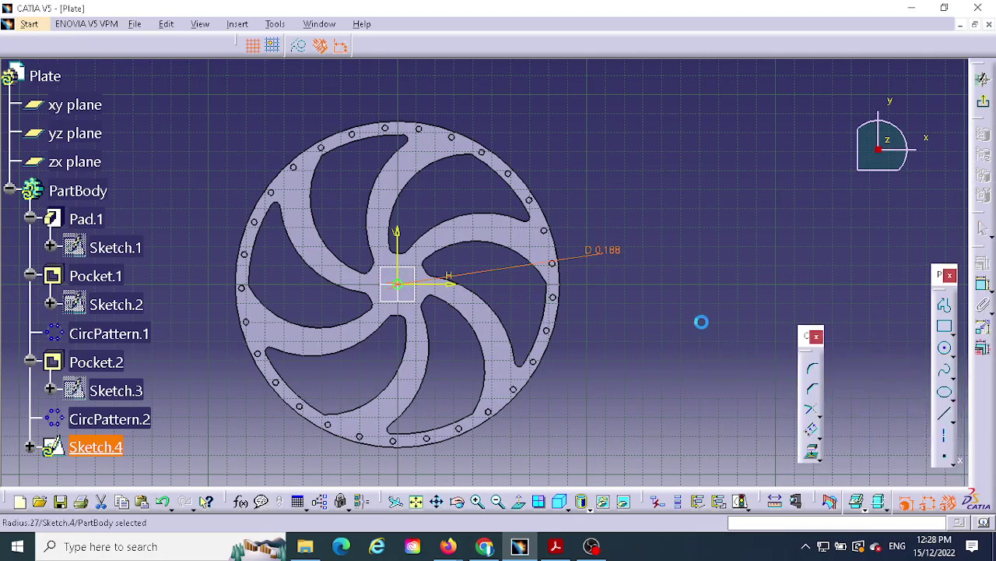
pyautogui.click(878, 465)
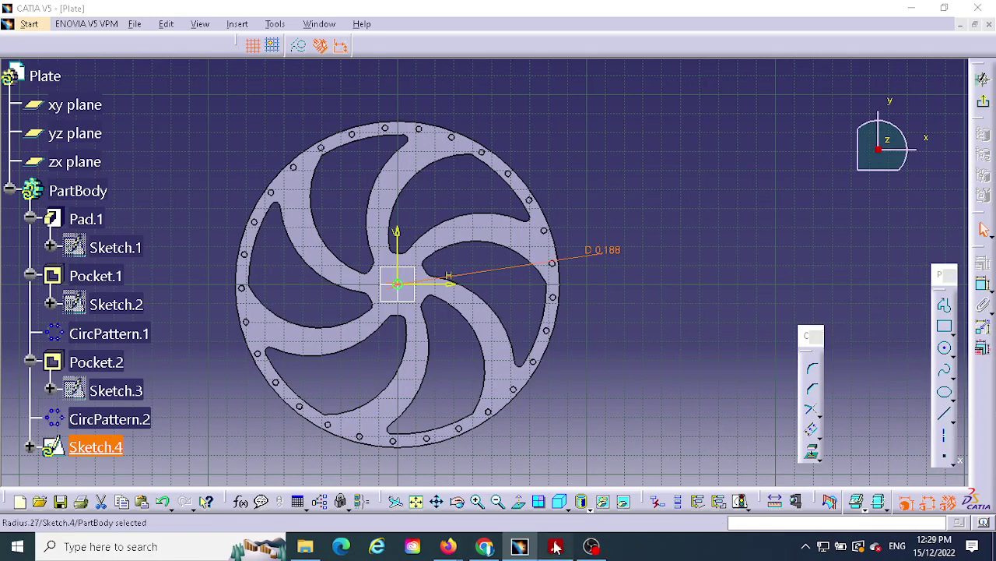
# Recheck the hub in the Acrobat drawing, then cut the hub circle sketch in CATIA as an Up to next pocket.
pyautogui.click(555, 545)
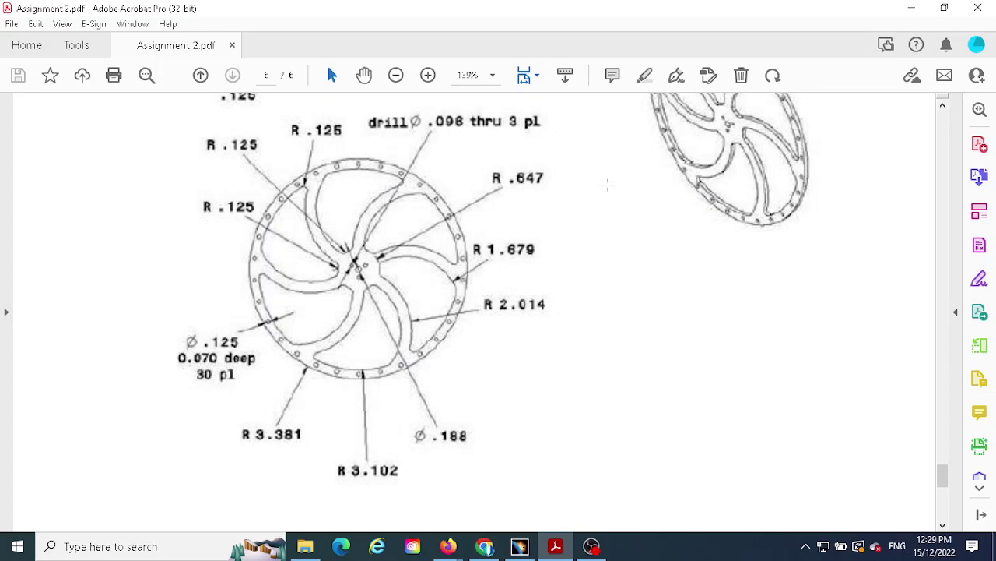
pyautogui.scroll(1, 608, 299)
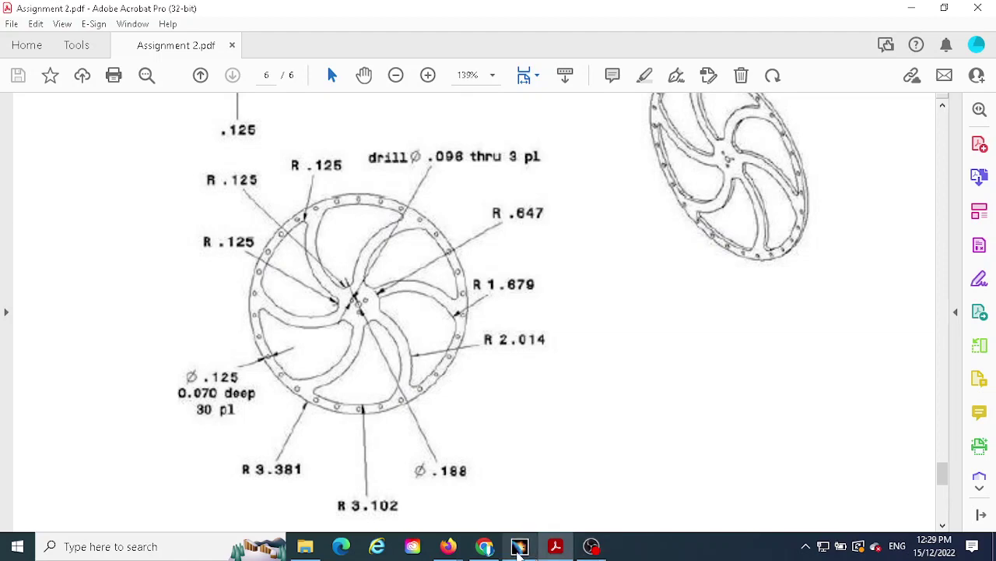
pyautogui.click(520, 546)
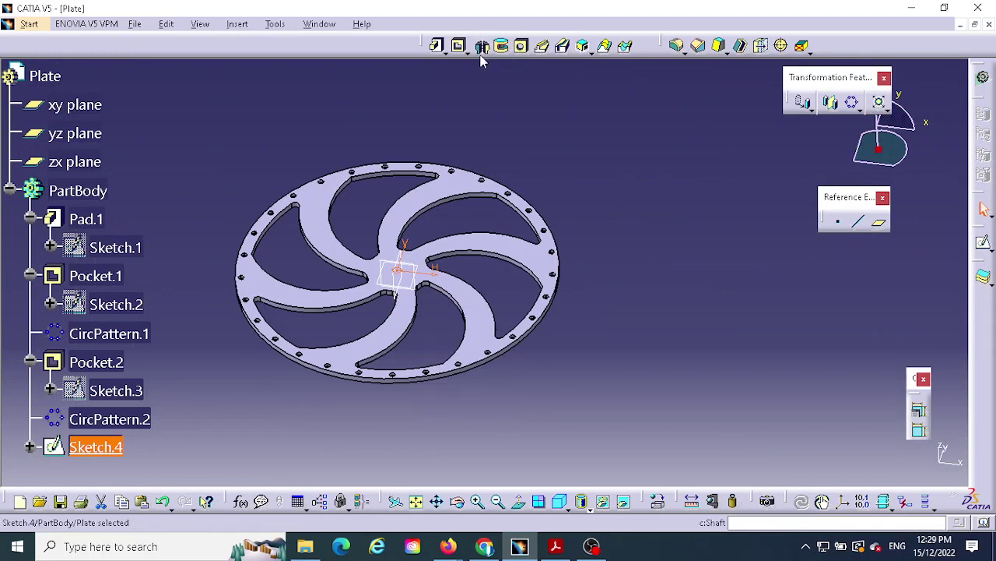
pyautogui.click(460, 45)
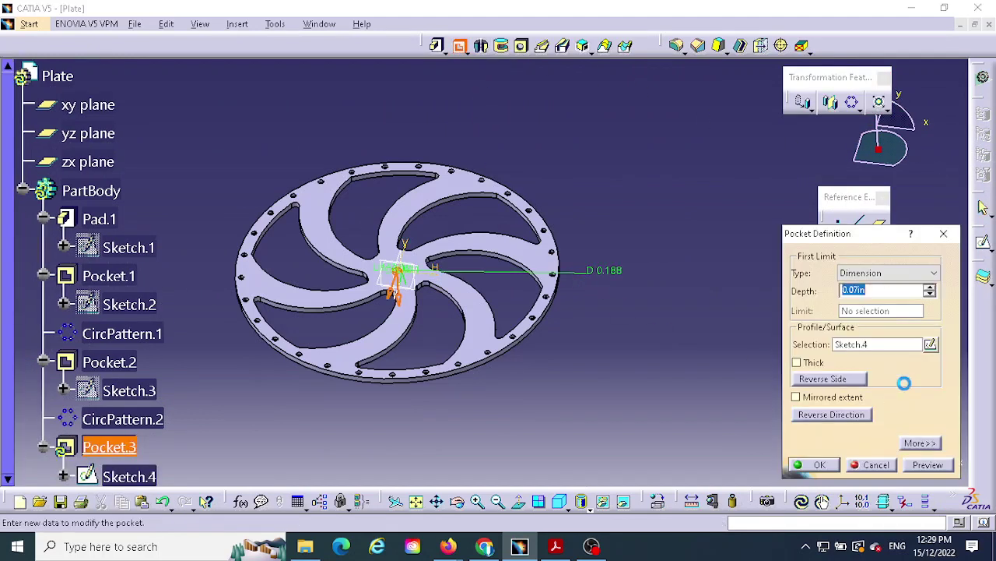
pyautogui.click(886, 274)
pyautogui.click(867, 300)
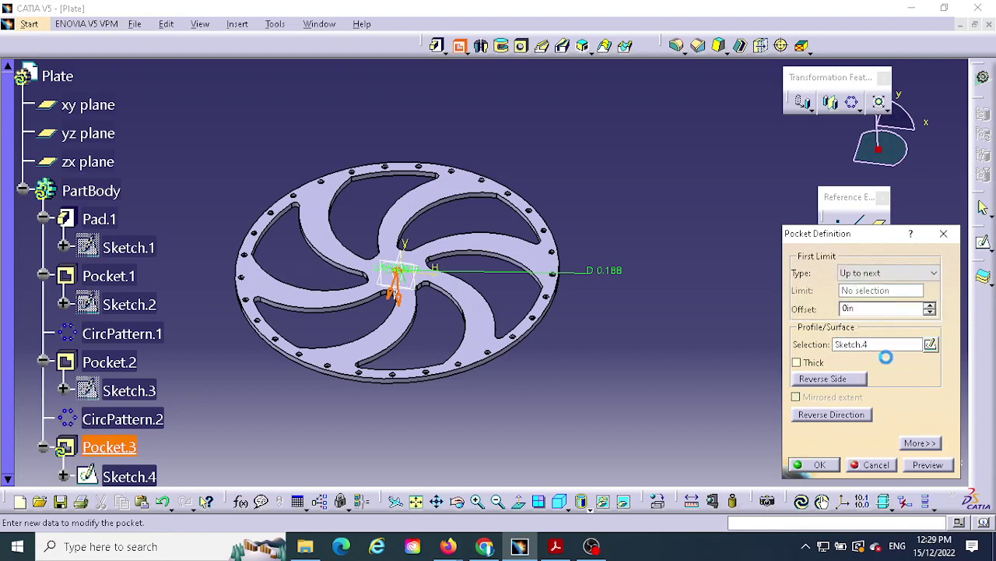
pyautogui.click(819, 467)
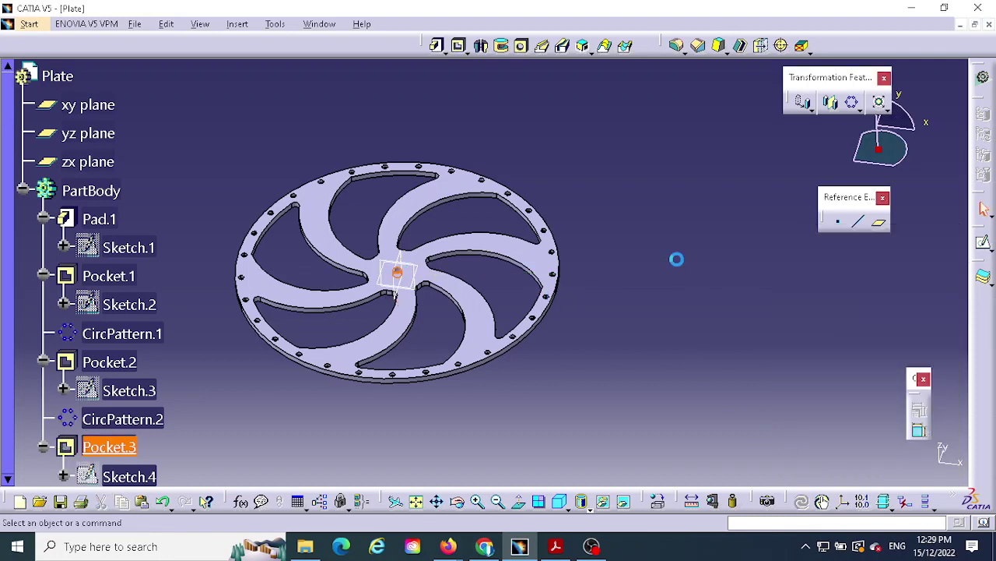
# Start a sketch on the plate's flat face and draw a circle of about 0.343 in radius centred on the origin.
pyautogui.moveTo(605, 231); pyautogui.dragTo(607, 139, button='middle')
pyautogui.moveTo(506, 238); pyautogui.dragTo(629, 278, button='middle')
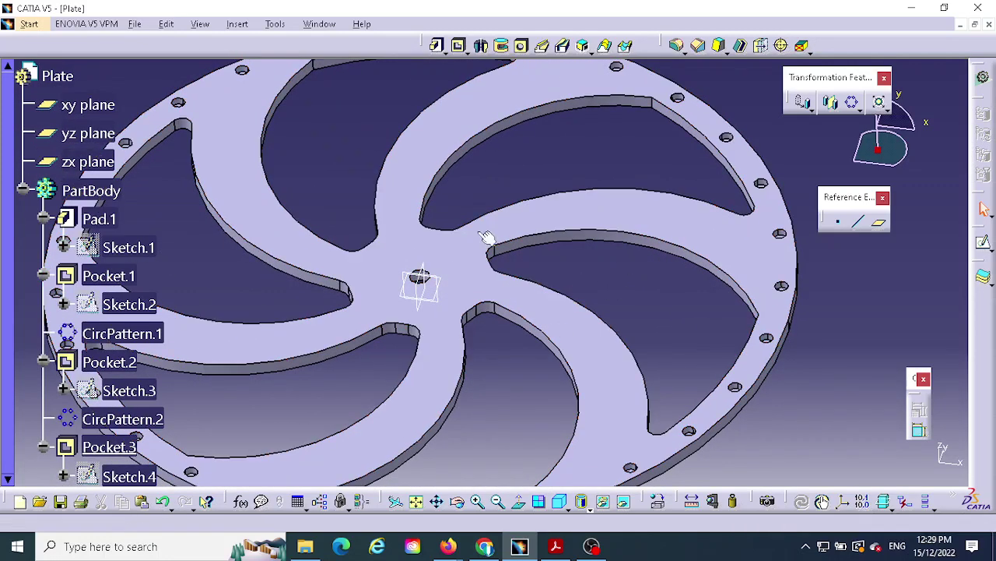
pyautogui.click(417, 245)
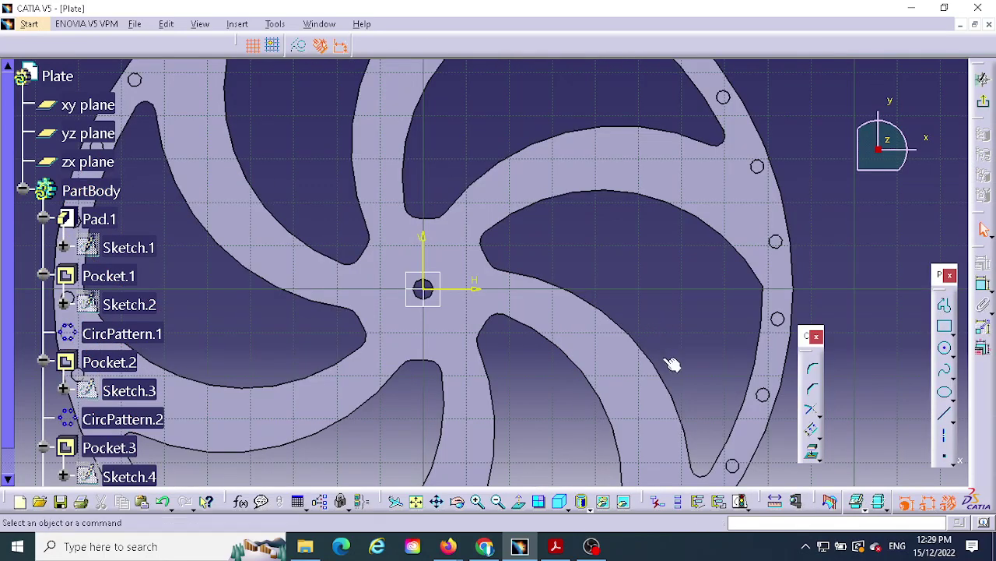
pyautogui.click(946, 348)
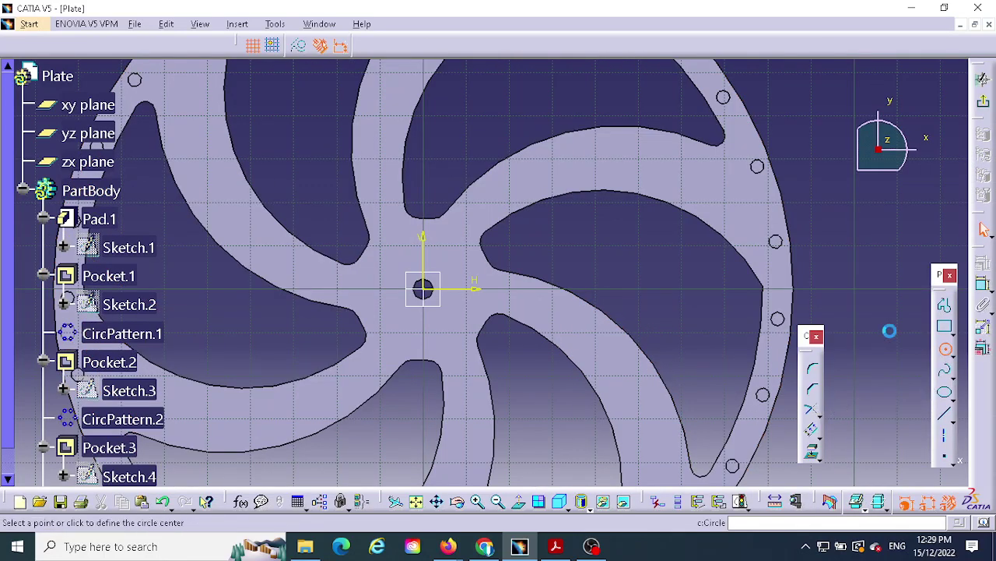
pyautogui.click(423, 288)
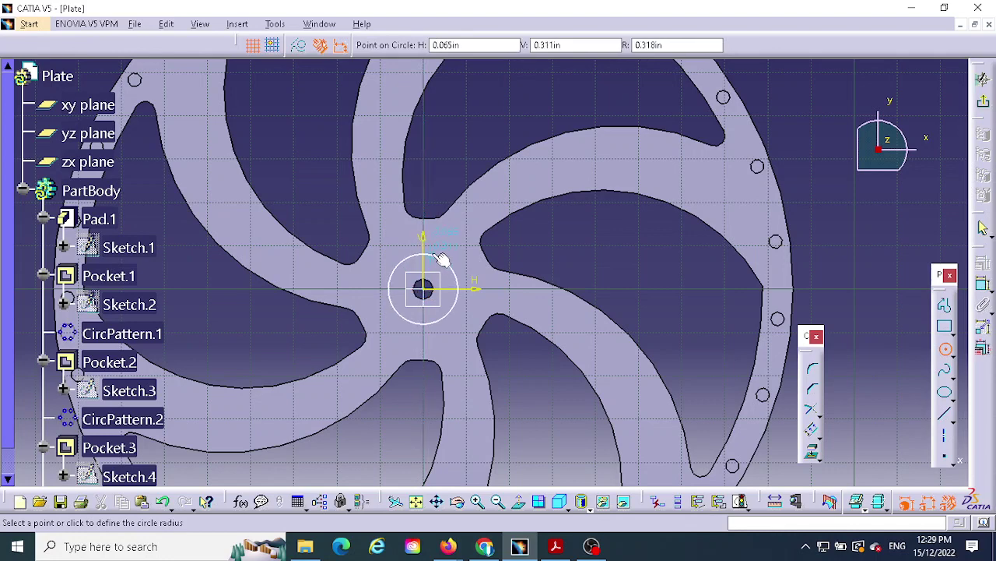
pyautogui.click(467, 280)
# Check the small hub holes in the Acrobat drawing and draw a circle about 0.165 in in diameter on the hub circle's upper-left arc.
pyautogui.click(555, 545)
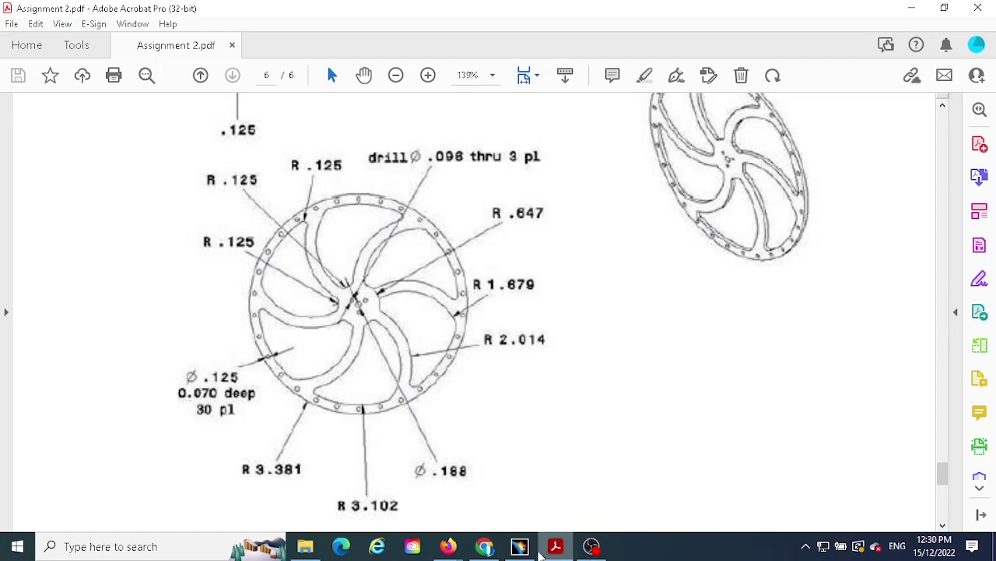
pyautogui.click(519, 546)
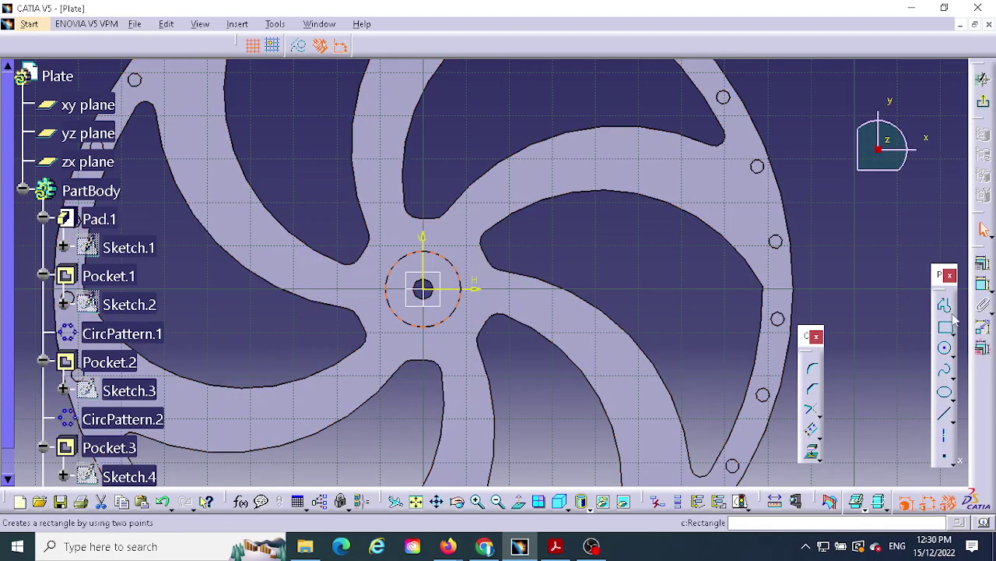
pyautogui.click(945, 348)
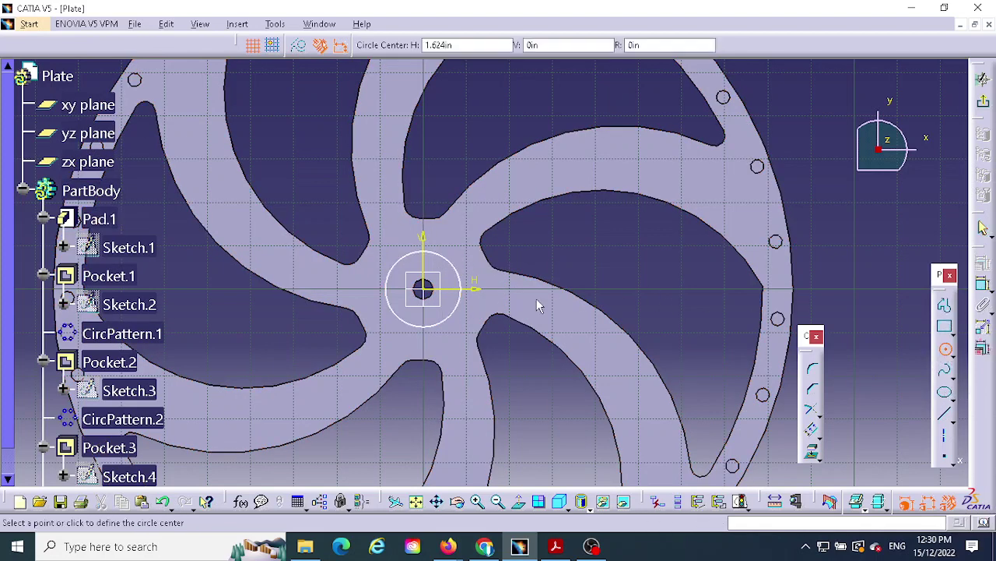
pyautogui.click(403, 265)
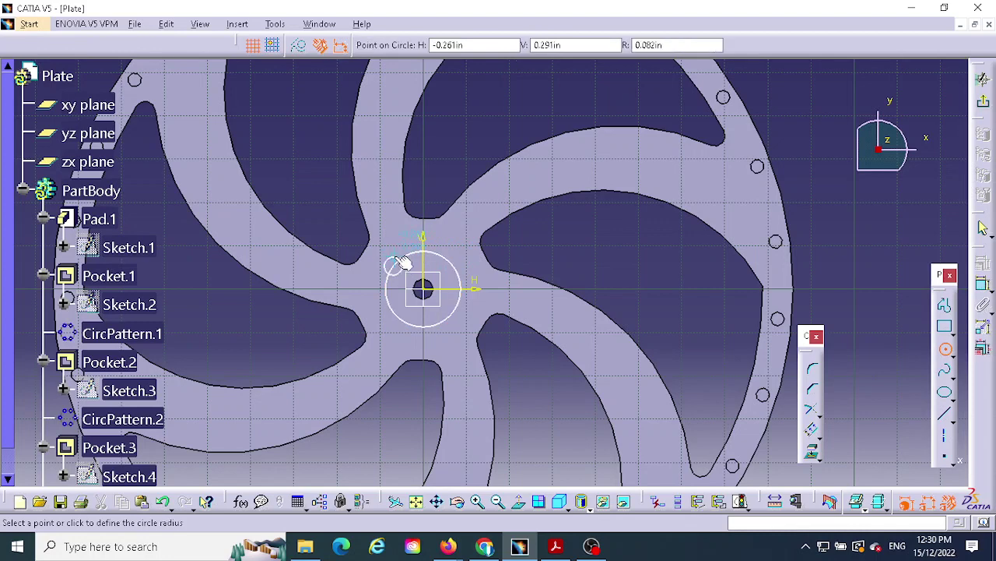
pyautogui.click(396, 260)
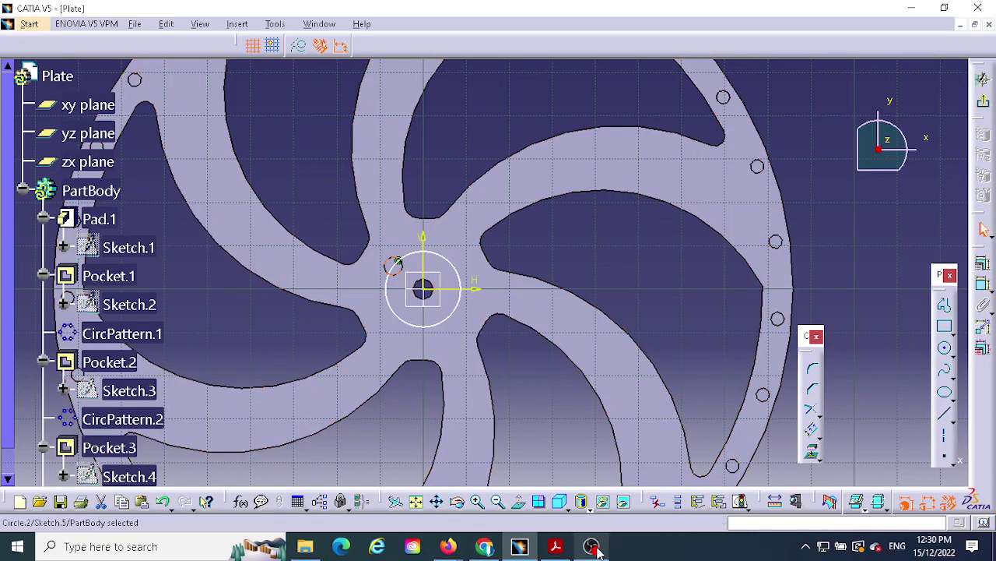
# Check the drill callout in the Acrobat drawing and dimension the small hub hole circle to a diameter of 0.098 in.
pyautogui.click(555, 546)
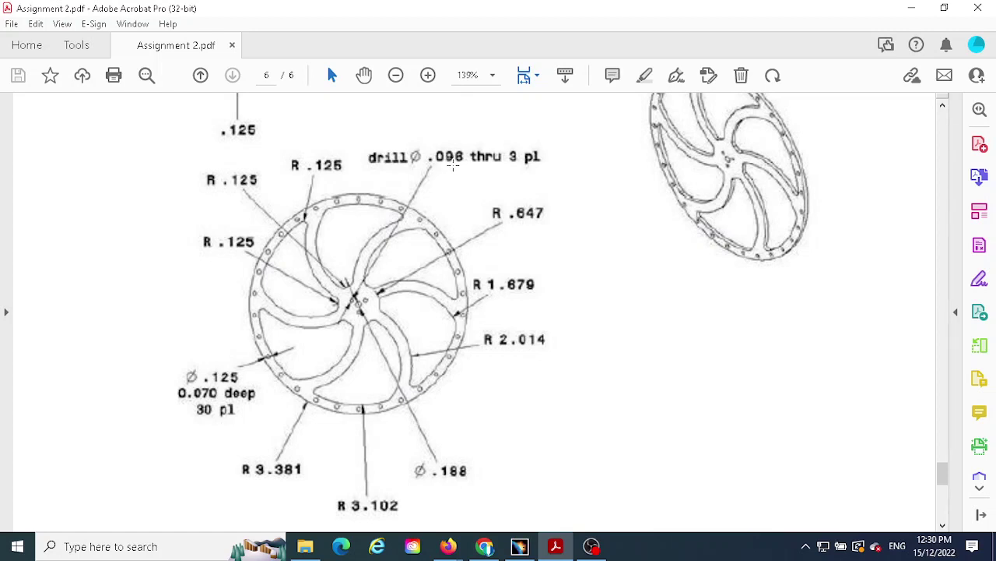
pyautogui.click(520, 546)
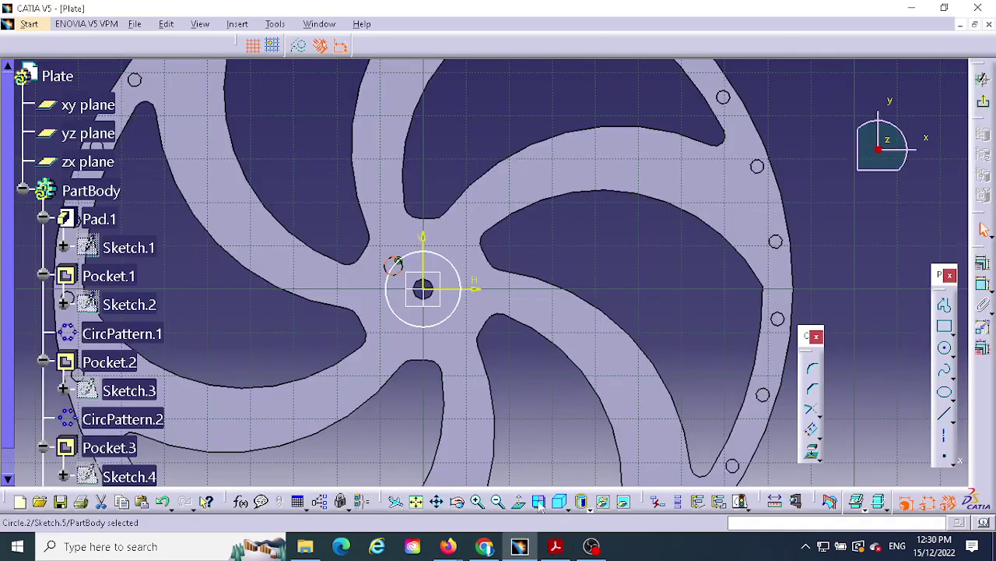
pyautogui.click(983, 285)
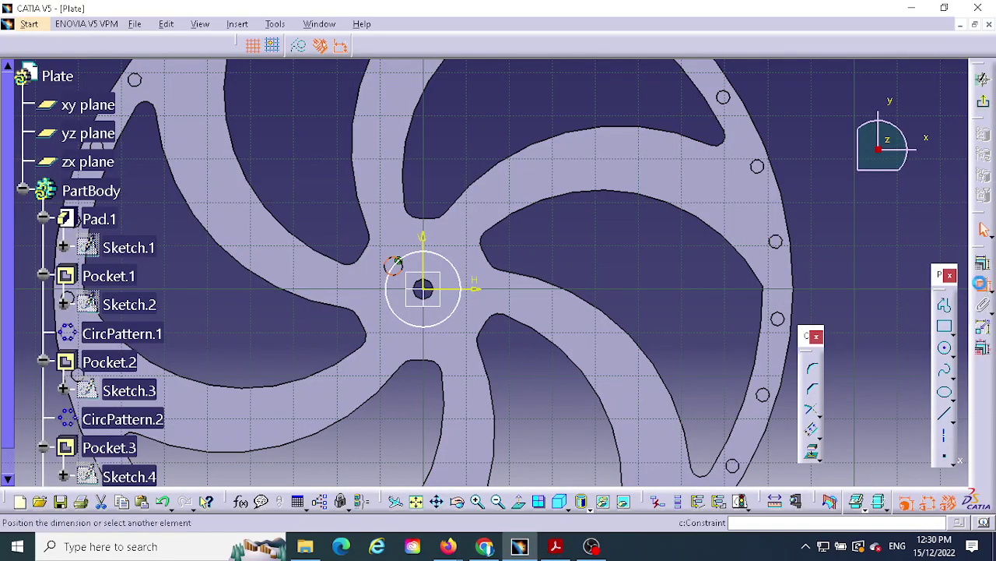
pyautogui.click(696, 293)
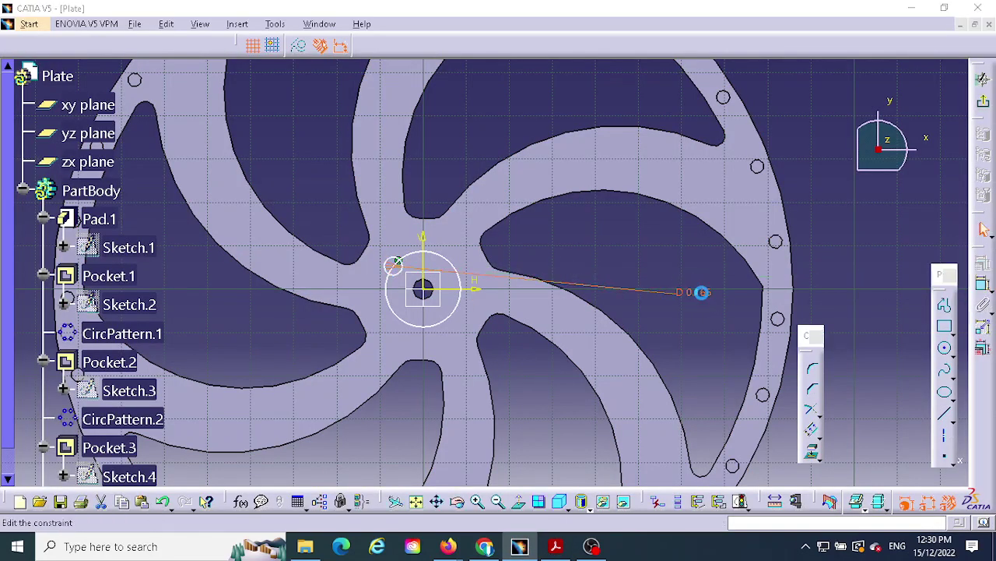
pyautogui.doubleClick(699, 294)
pyautogui.write('.098')
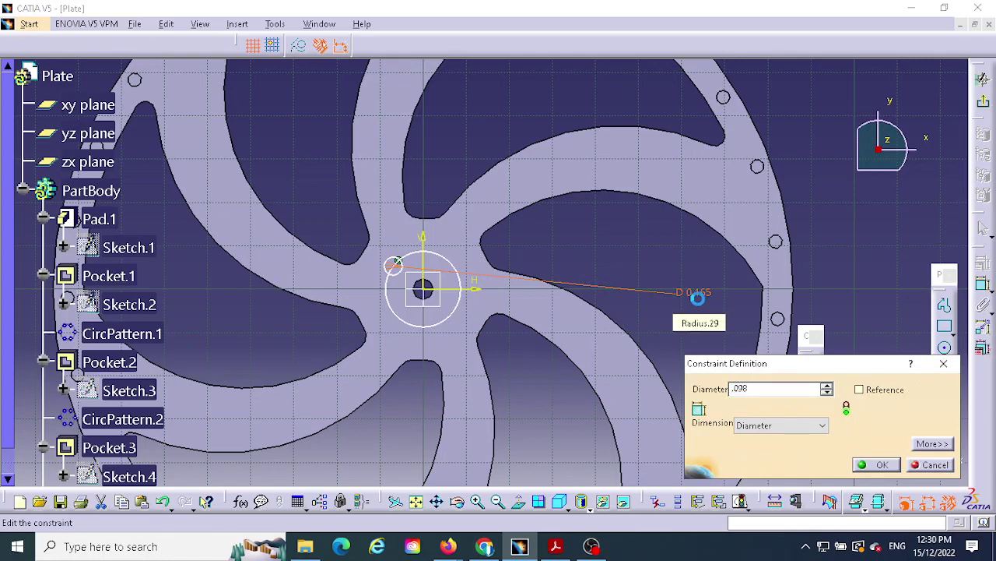
pyautogui.press('Return')
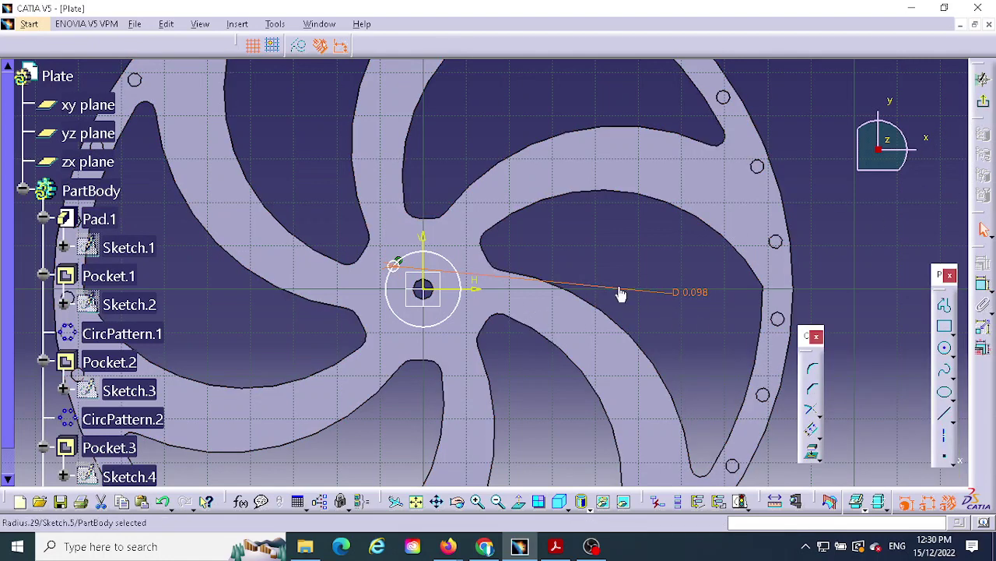
# Convert the larger circle centred on the origin into a construction element.
pyautogui.click(461, 270)
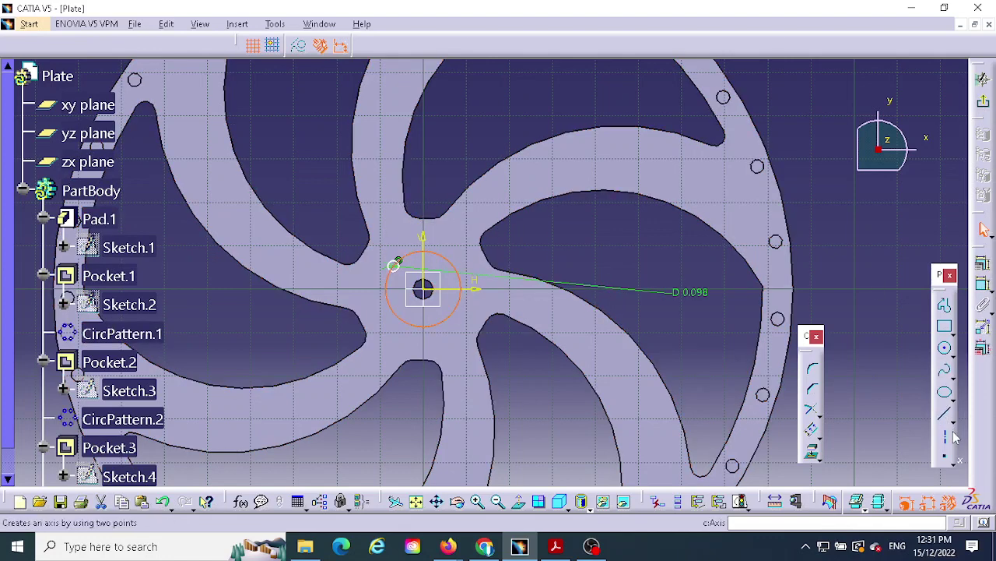
pyautogui.doubleClick(452, 265)
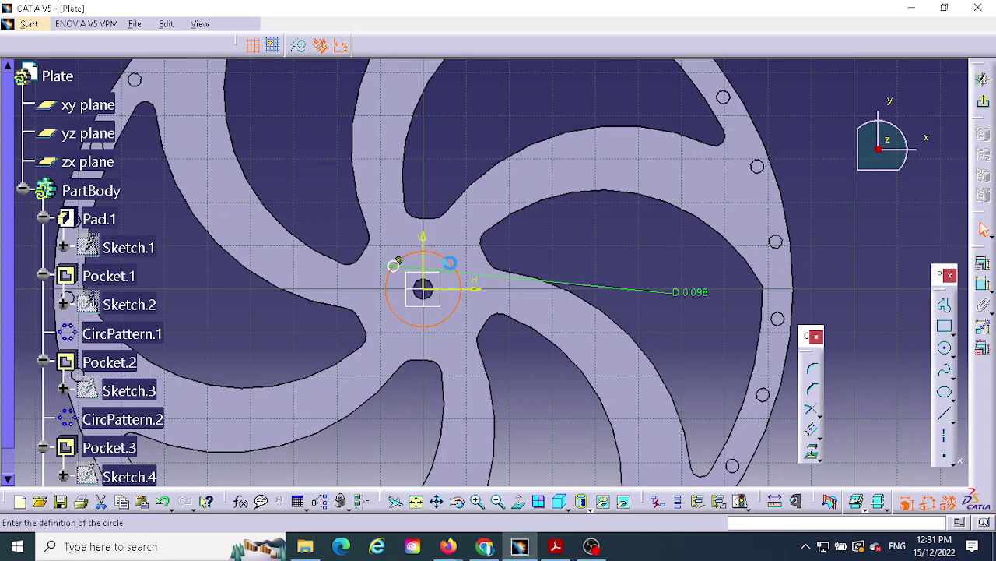
pyautogui.click(818, 442)
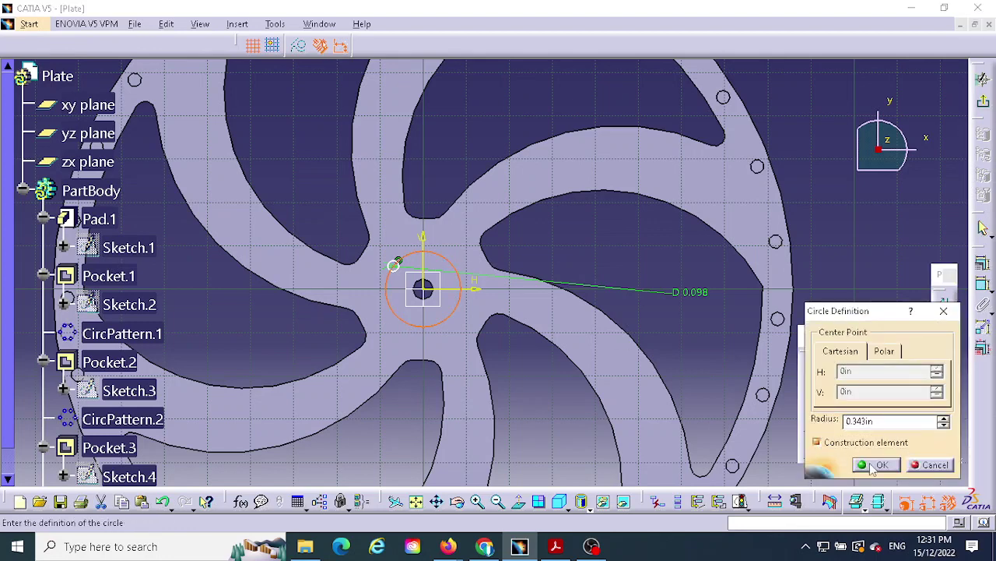
pyautogui.click(877, 465)
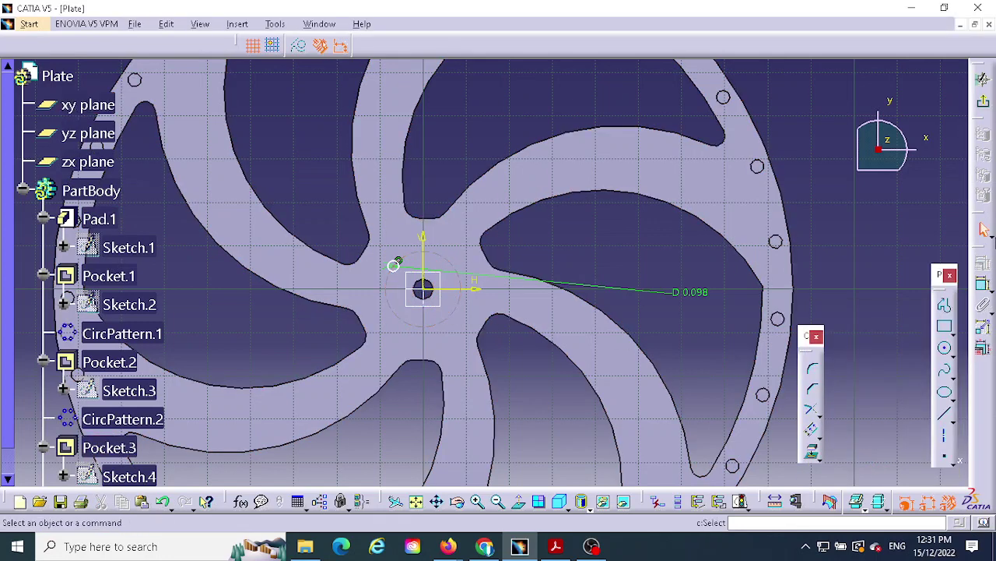
# Finish the sketch and cut the small hub hole as an Up to next pocket.
pyautogui.click(983, 78)
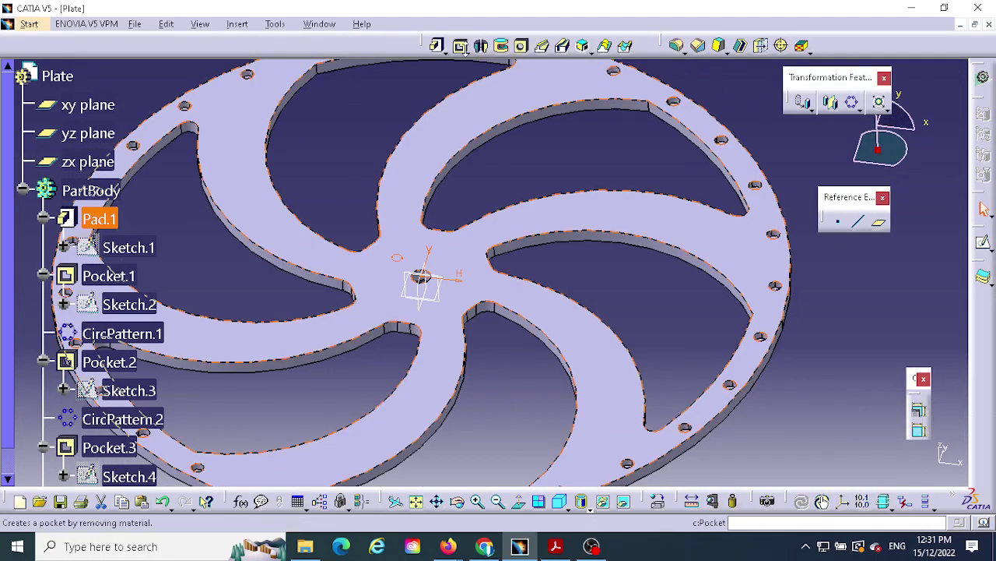
pyautogui.click(461, 46)
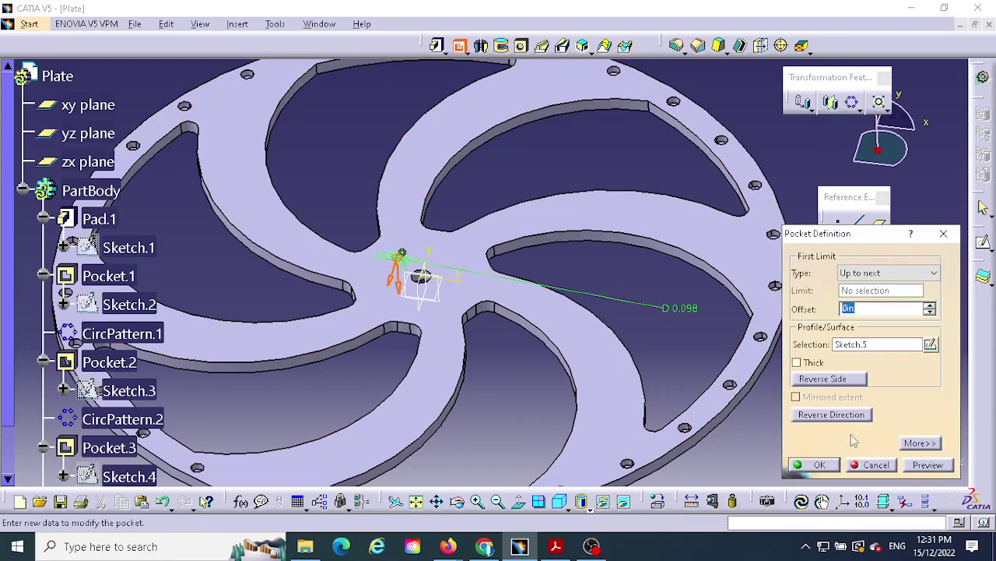
pyautogui.click(817, 465)
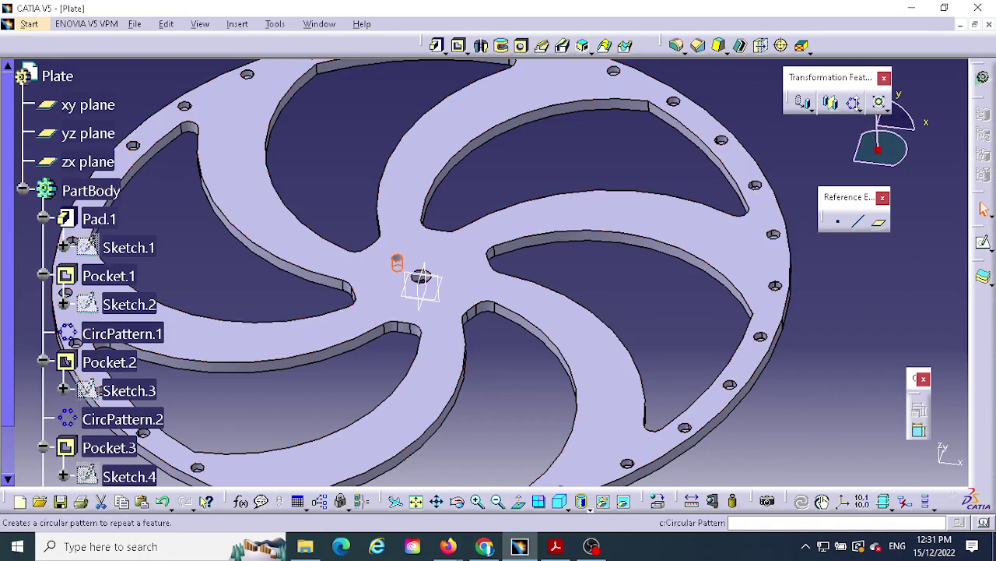
# Start a circular pattern of the small hub hole with 3 instances at 120deg angular spacing.
pyautogui.click(853, 104)
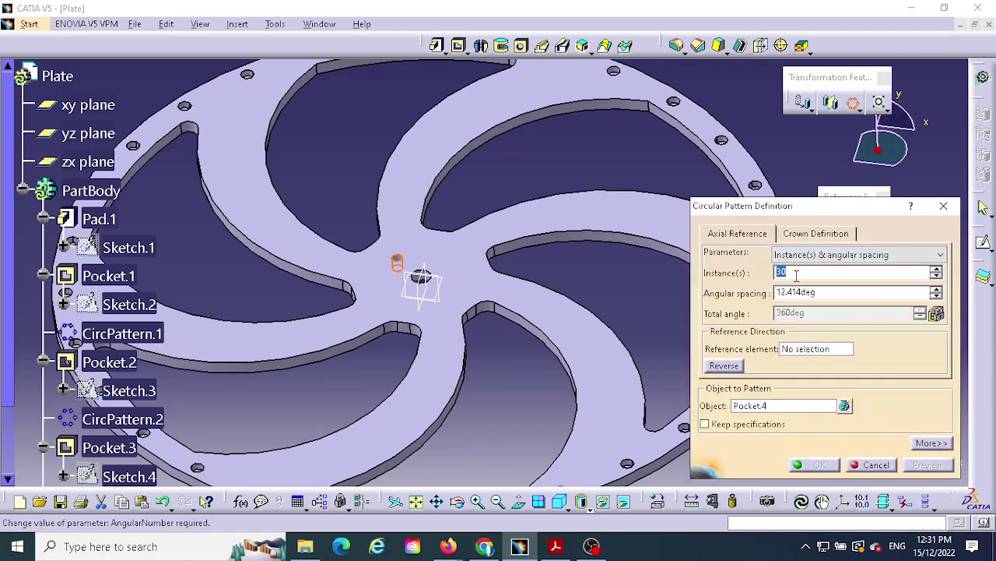
pyautogui.write('3')
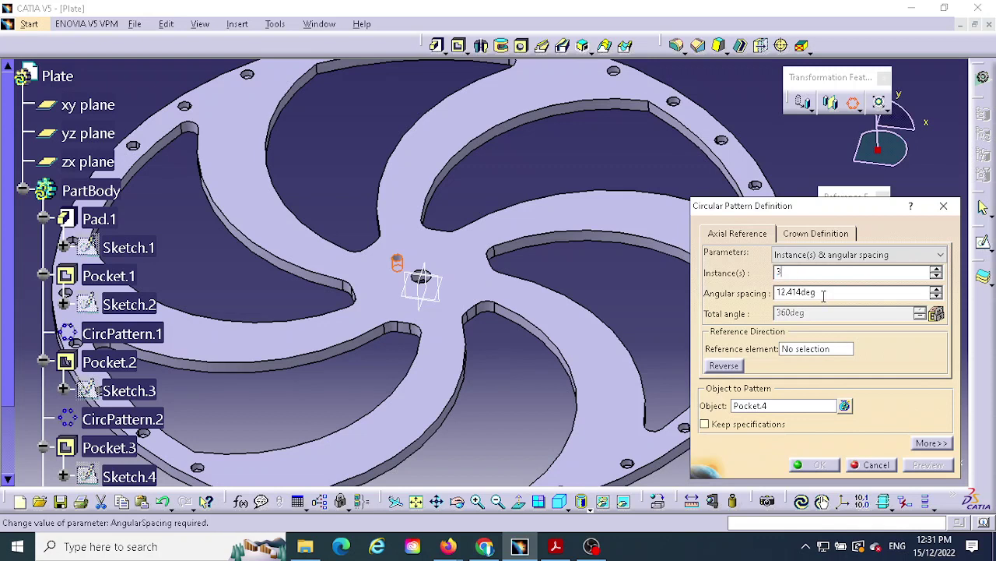
pyautogui.moveTo(823, 295); pyautogui.dragTo(771, 294)
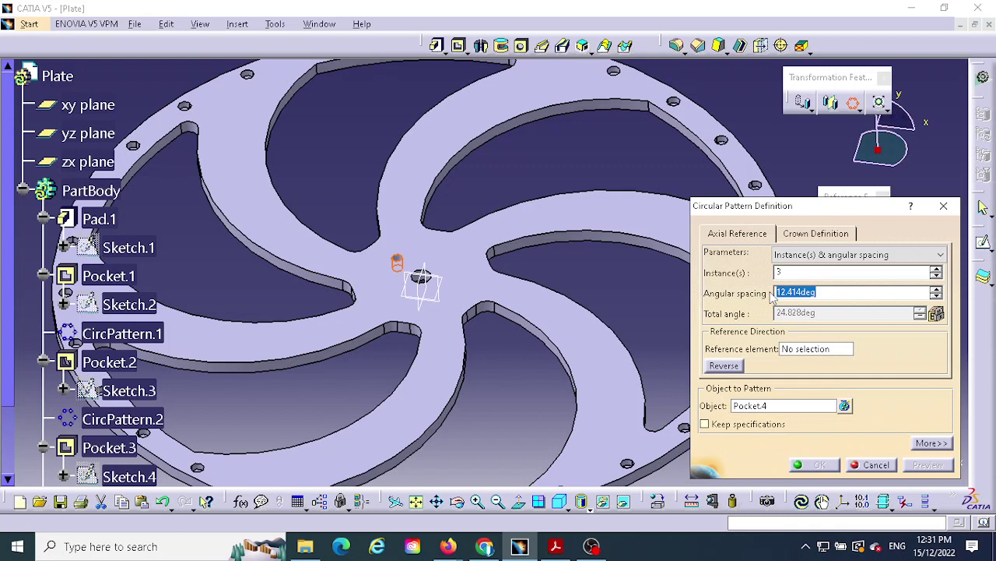
pyautogui.write('120')
pyautogui.press('Return')
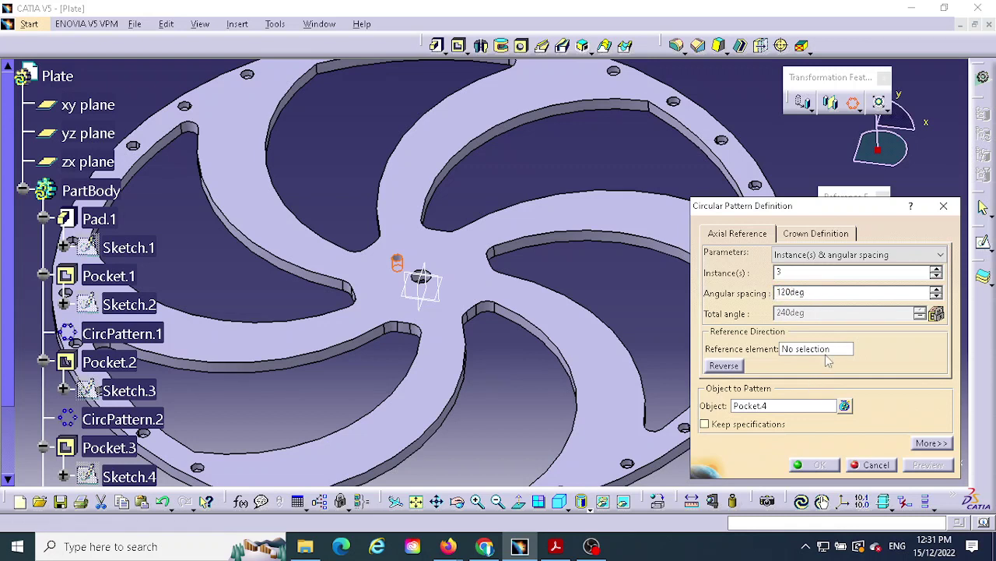
# Use the central hole's cylindrical face as the pattern's reference element and create the circular pattern of small hub holes.
pyautogui.click(802, 350)
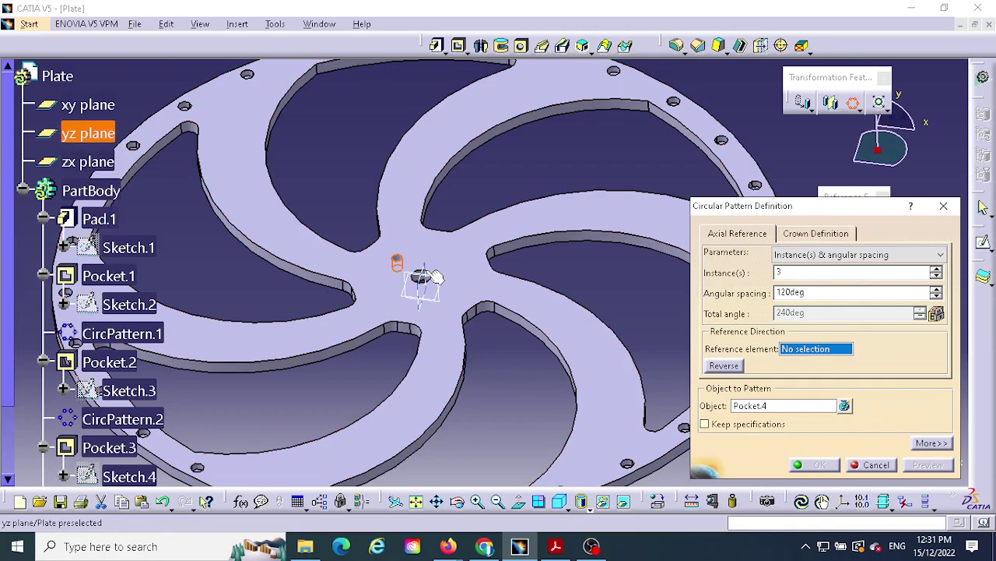
pyautogui.moveTo(452, 261); pyautogui.dragTo(516, 129, button='middle')
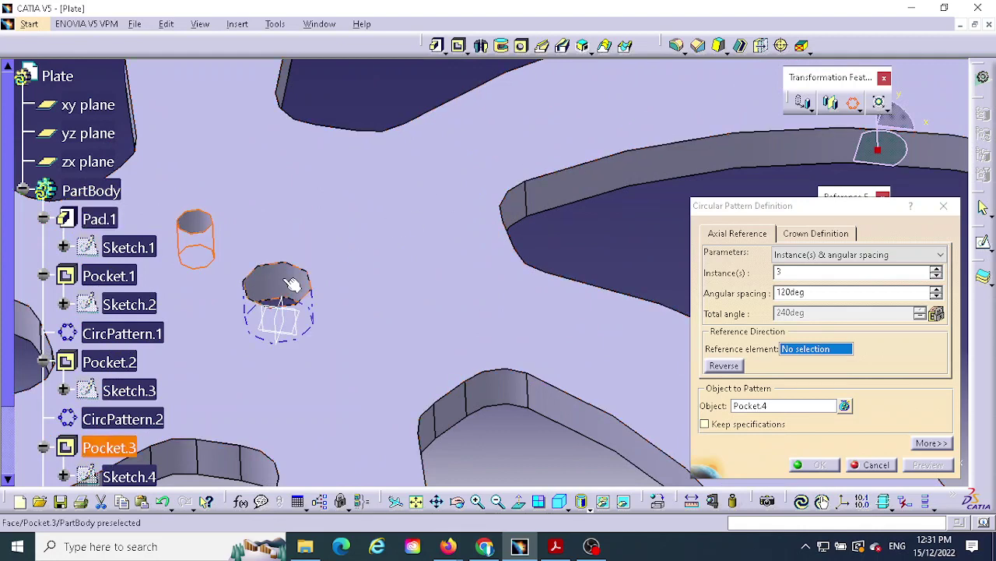
pyautogui.click(287, 282)
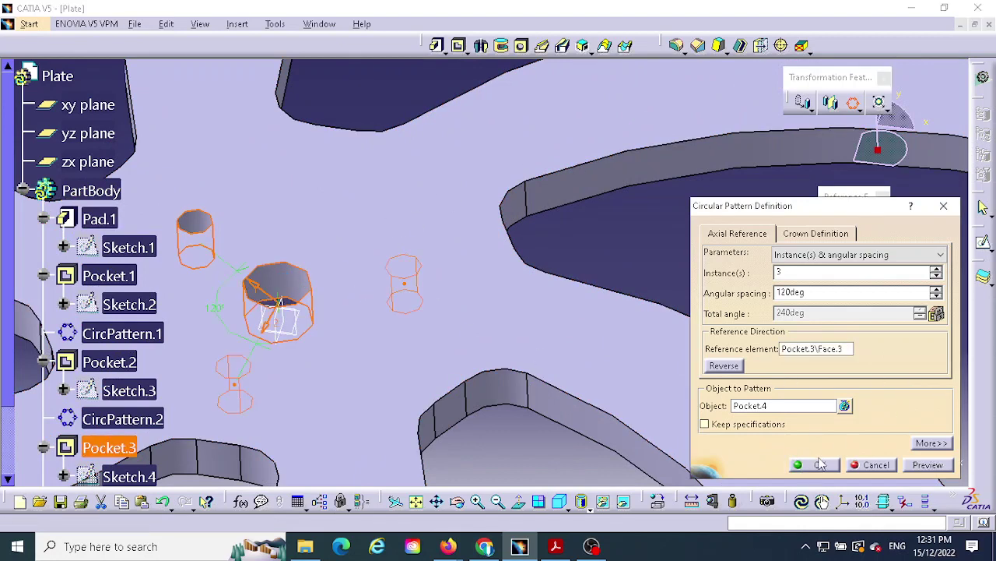
pyautogui.click(820, 464)
pyautogui.moveTo(532, 231); pyautogui.dragTo(569, 397, button='middle')
pyautogui.click(742, 156)
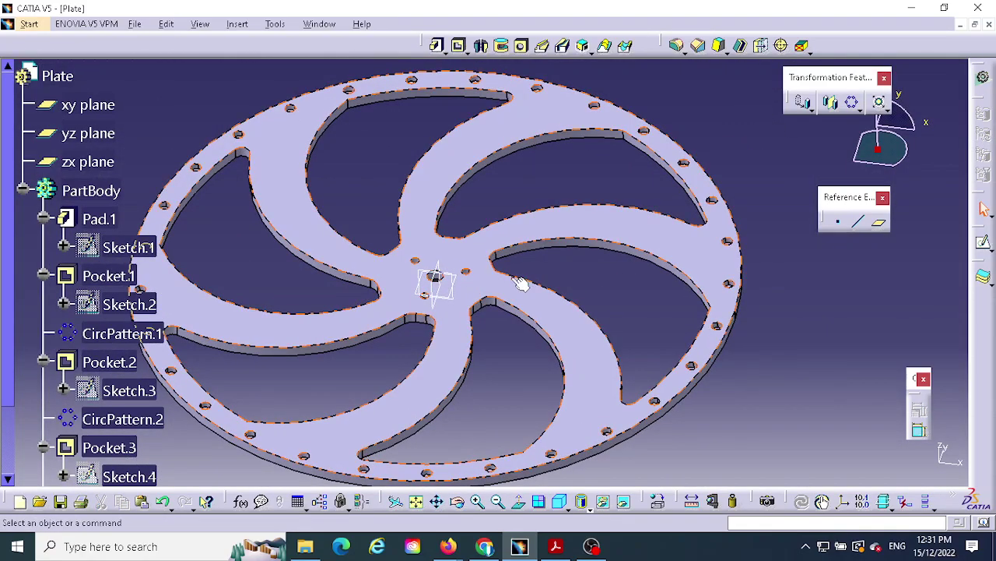
pyautogui.moveTo(522, 284)
pyautogui.mouseDown(button='middle')
pyautogui.moveTo(654, 276)
pyautogui.moveTo(472, 225)
pyautogui.moveTo(260, 195)
pyautogui.moveTo(392, 260)
pyautogui.moveTo(583, 278)
pyautogui.moveTo(580, 340)
pyautogui.moveTo(652, 361)
pyautogui.mouseUp(button='middle')
pyautogui.click(629, 360)
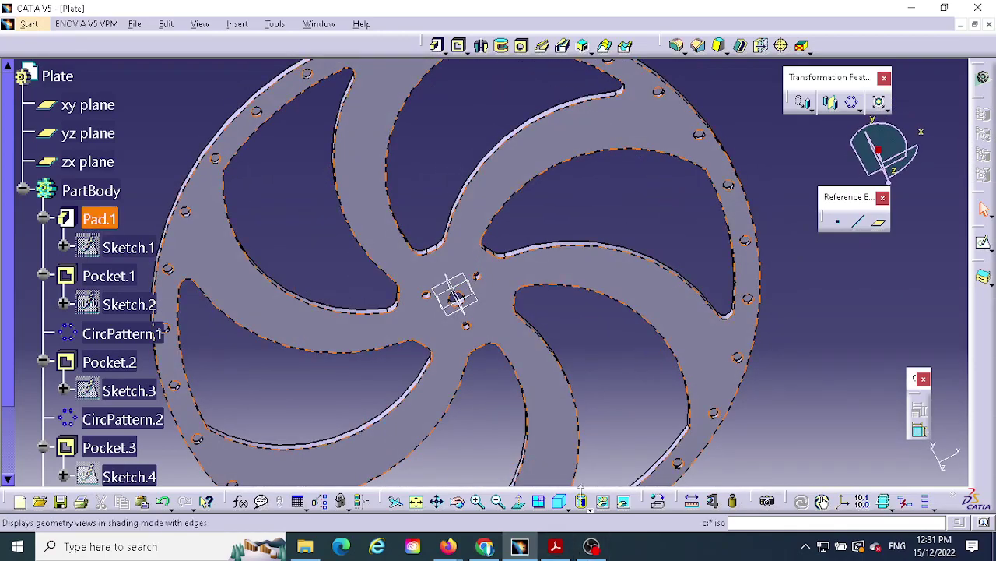